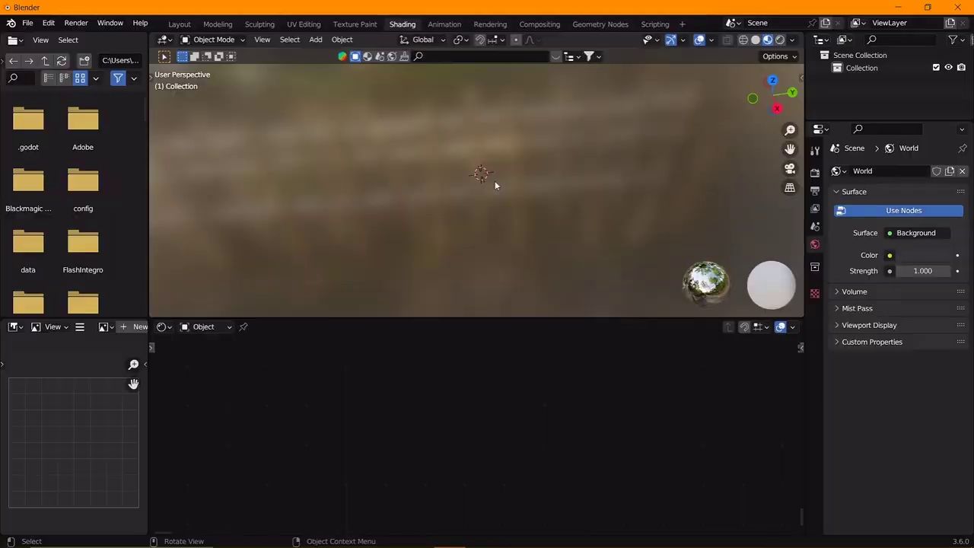
# Step: Add a plane and stretch it along the X axis into a long strip
pyautogui.hotkey('shift', 'a')
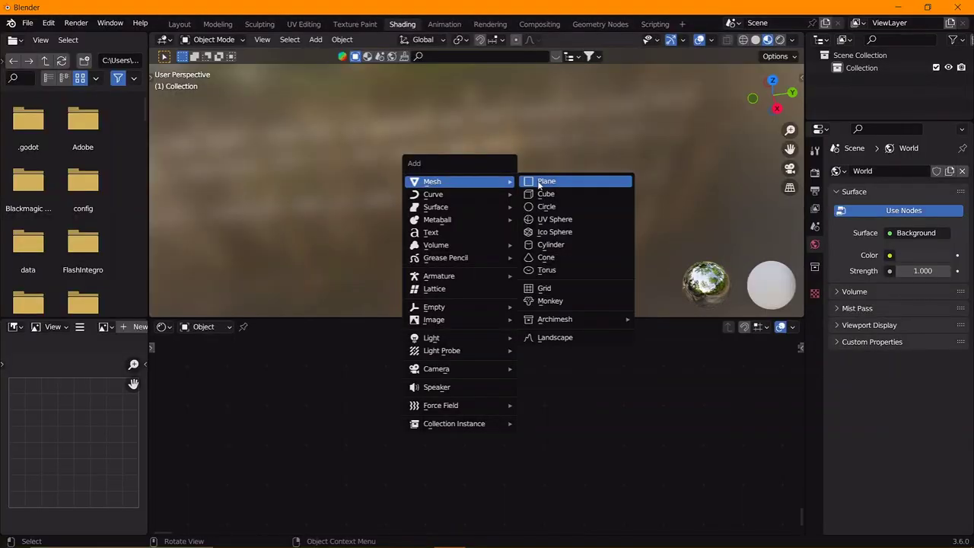
pyautogui.click(545, 181)
pyautogui.press('s')
pyautogui.press('x')
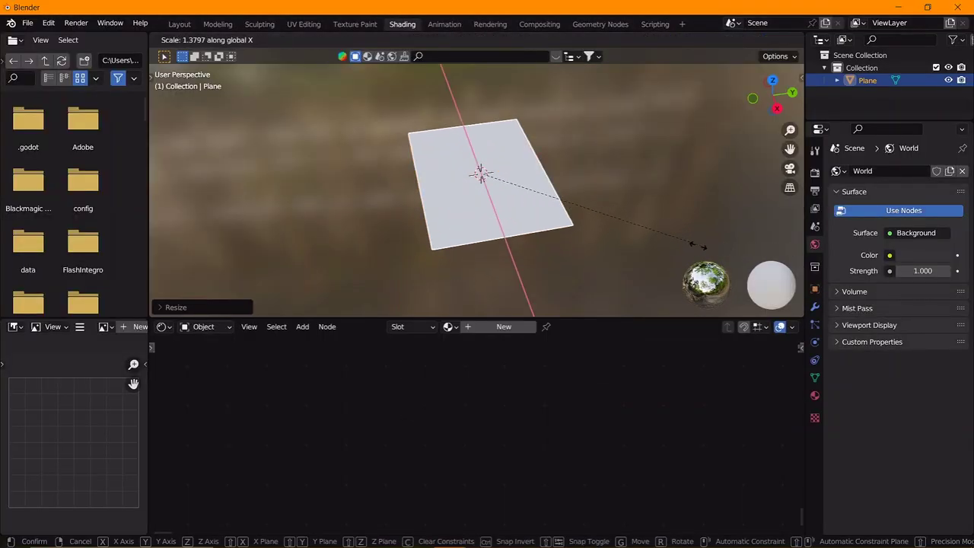
pyautogui.click(446, 239)
# Step: Give the plane a new material, replacing Principled BSDF with a Mix Shader linked to the output
pyautogui.click(517, 326)
pyautogui.click(521, 366)
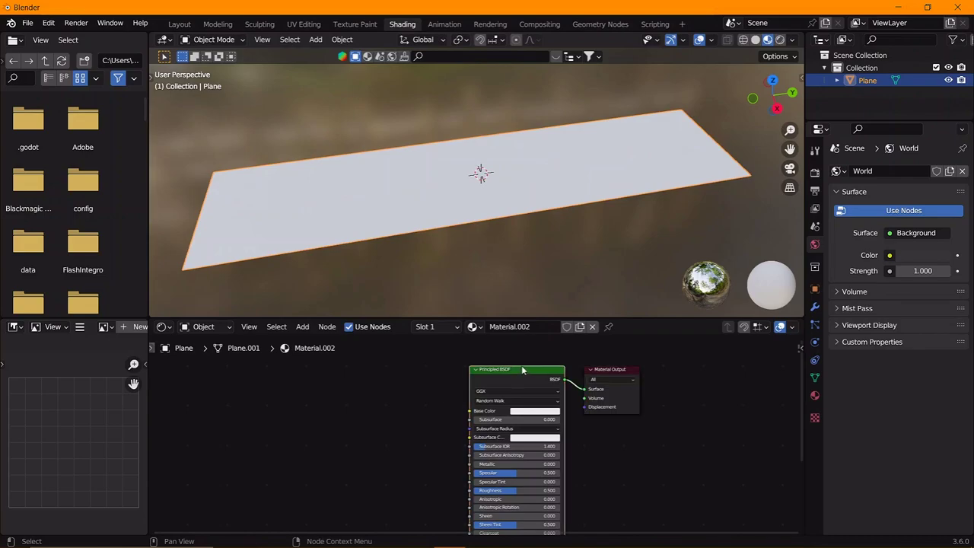
pyautogui.press('x')
pyautogui.hotkey('shift', 'a')
pyautogui.click(512, 324)
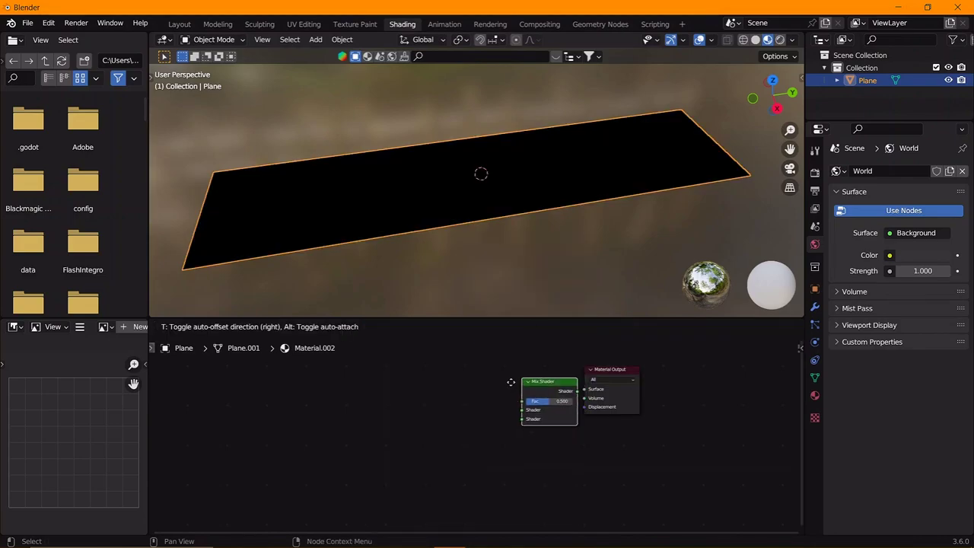
pyautogui.click(533, 388)
pyautogui.moveTo(556, 384); pyautogui.dragTo(588, 389)
# Step: Add a Transparent BSDF node and an Emission node below it
pyautogui.scroll(2, 603, 424)
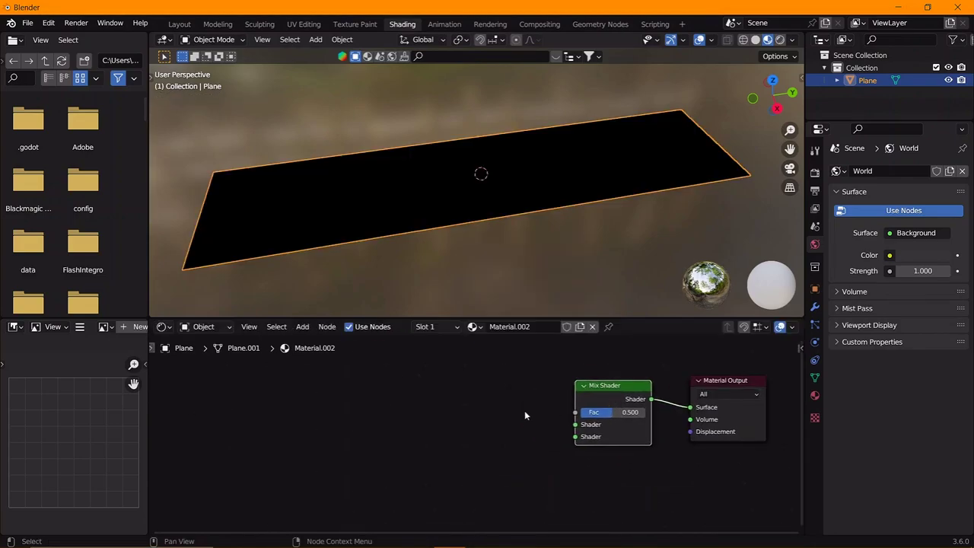
pyautogui.scroll(1, 518, 419)
pyautogui.hotkey('shift', 'a')
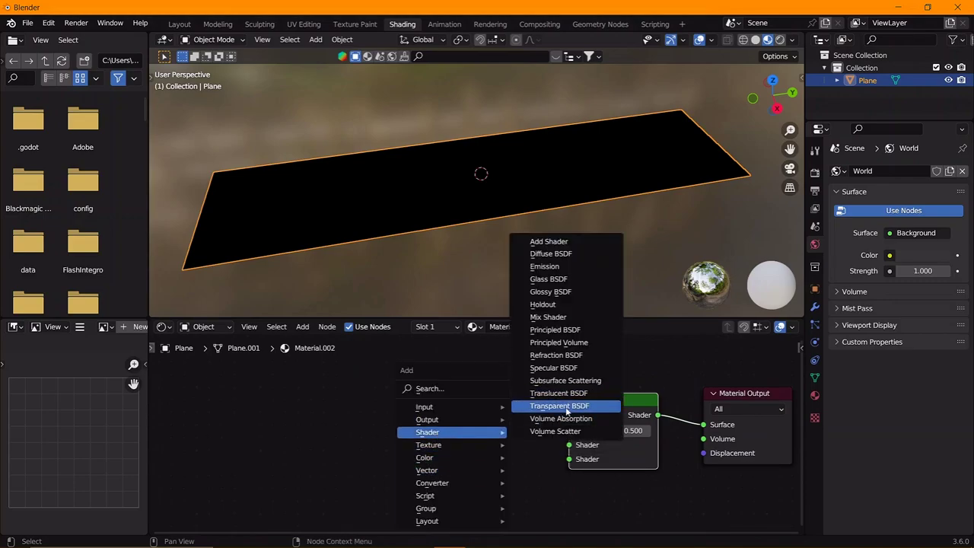
pyautogui.click(566, 406)
pyautogui.click(457, 415)
pyautogui.scroll(-1, 543, 430)
pyautogui.hotkey('shift', 'a')
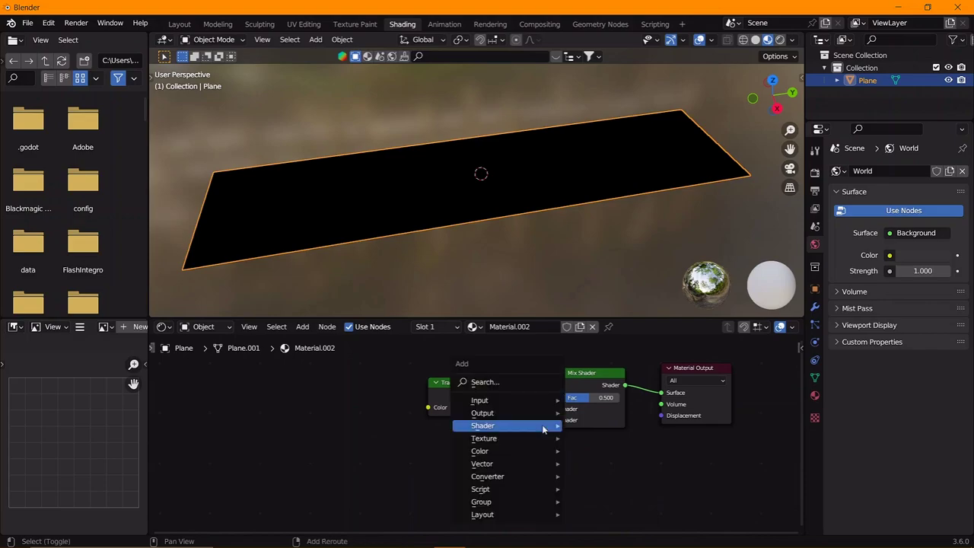
pyautogui.moveTo(427, 431)
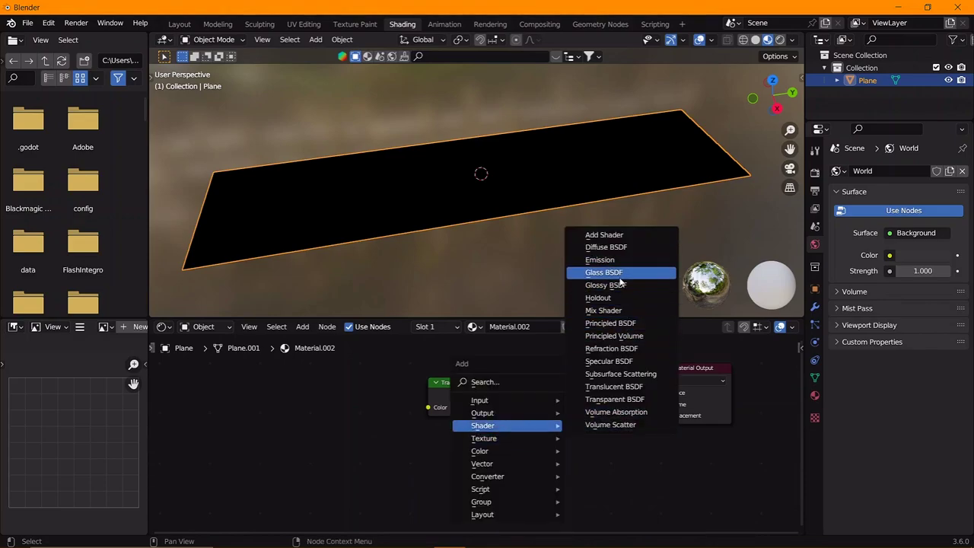
pyautogui.click(600, 260)
pyautogui.click(432, 426)
# Step: Link Emission into the Mix Shader, add a Musgrave Texture driving Emission Strength, and show Material Properties
pyautogui.moveTo(554, 424); pyautogui.dragTo(554, 420)
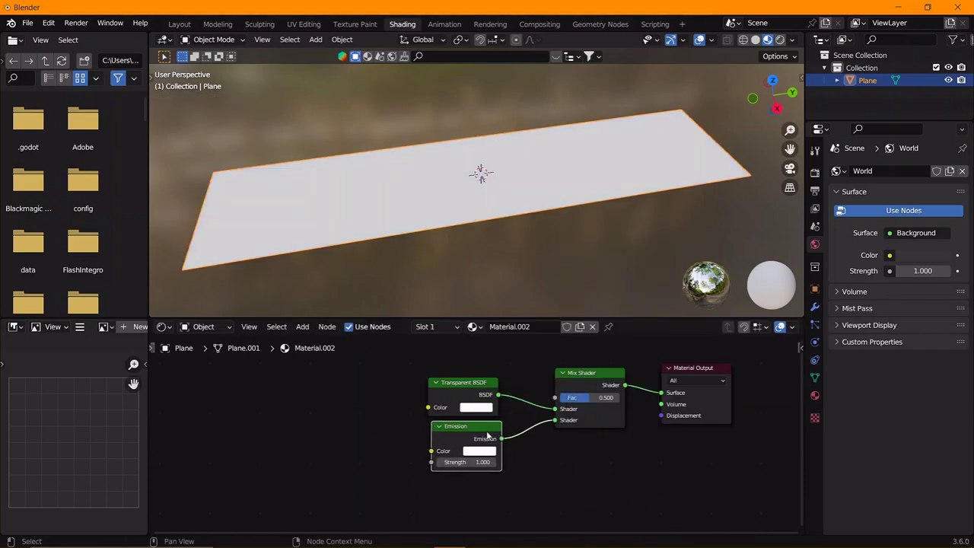
pyautogui.moveTo(400, 446); pyautogui.dragTo(516, 430, button='middle')
pyautogui.hotkey('shift', 'a')
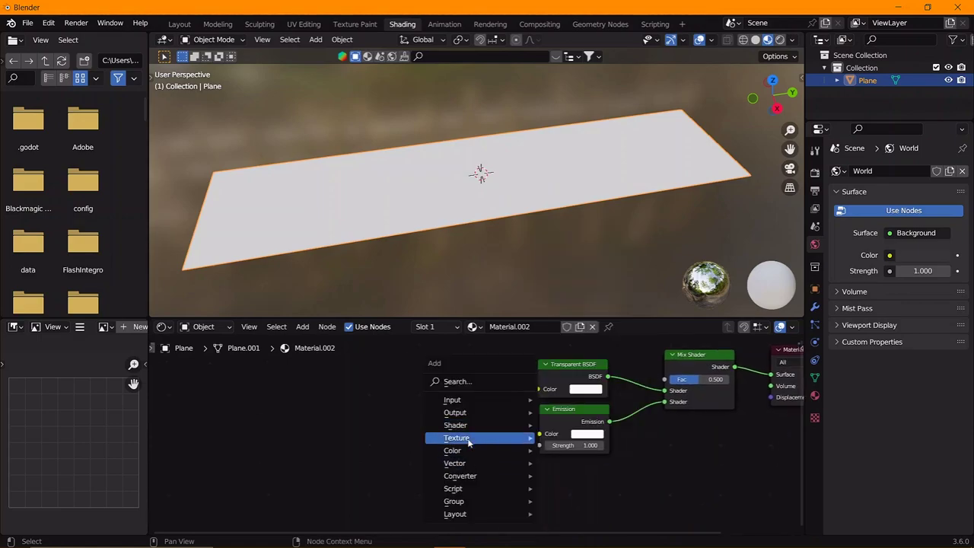
pyautogui.click(609, 364)
pyautogui.click(474, 391)
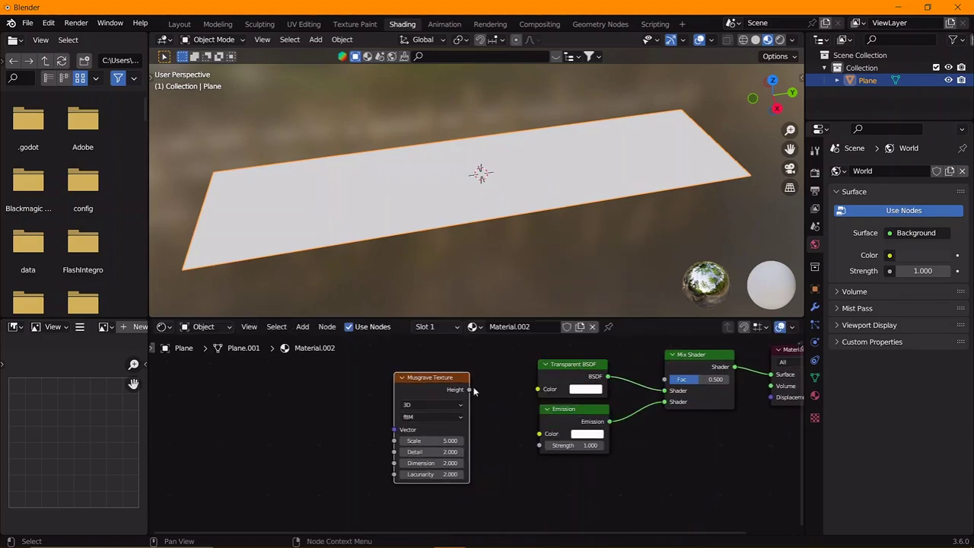
pyautogui.moveTo(545, 443); pyautogui.dragTo(545, 445)
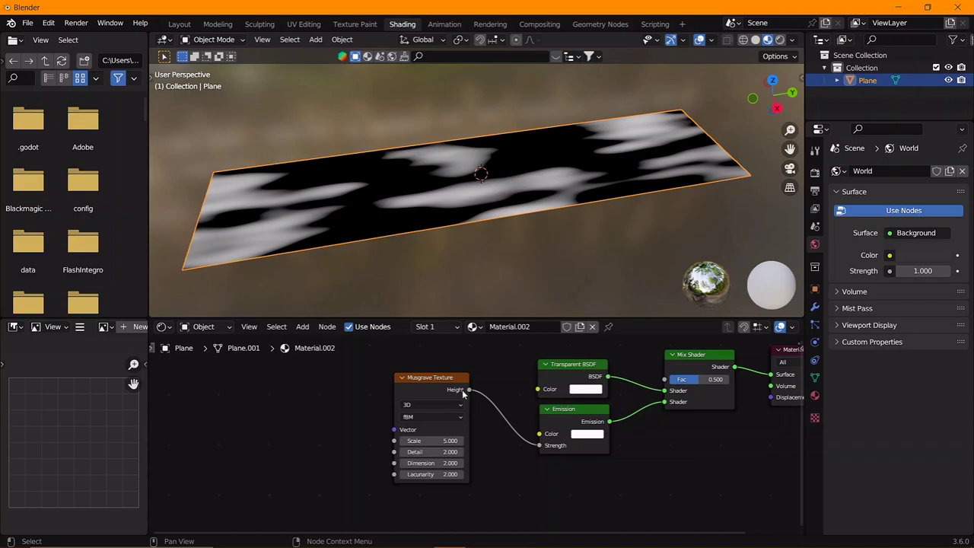
pyautogui.click(815, 396)
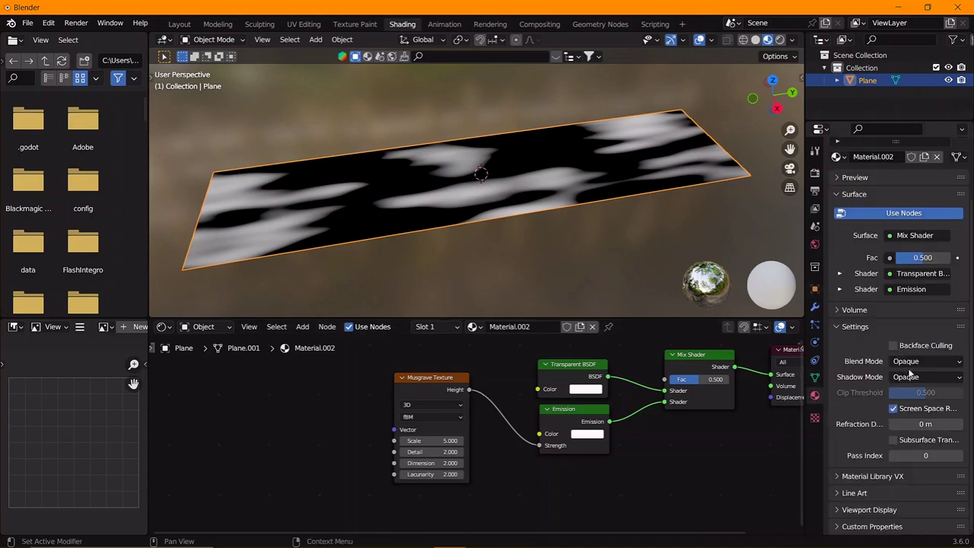
# Step: Set the material blend mode to Alpha Blend and enable Screen Space Reflections
pyautogui.click(918, 362)
pyautogui.click(914, 411)
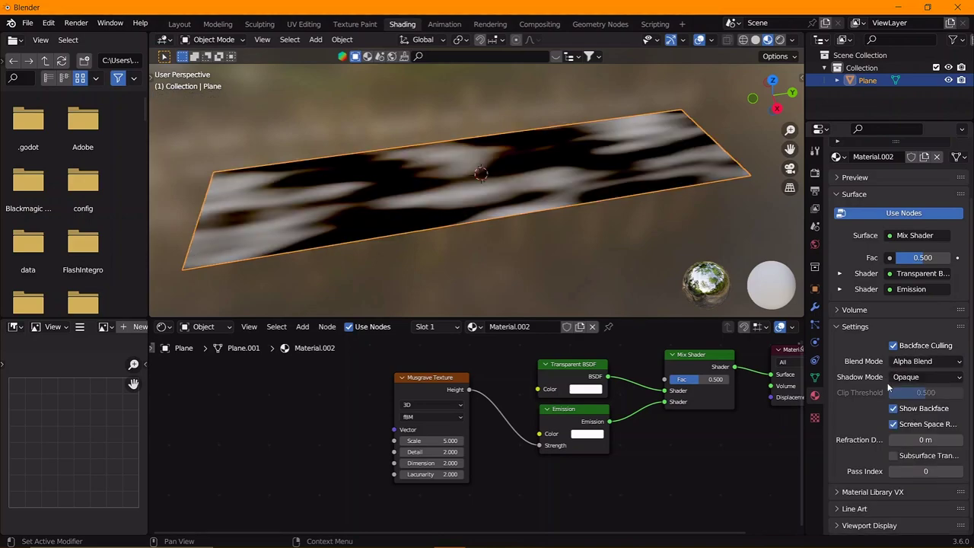
pyautogui.click(815, 173)
pyautogui.click(856, 259)
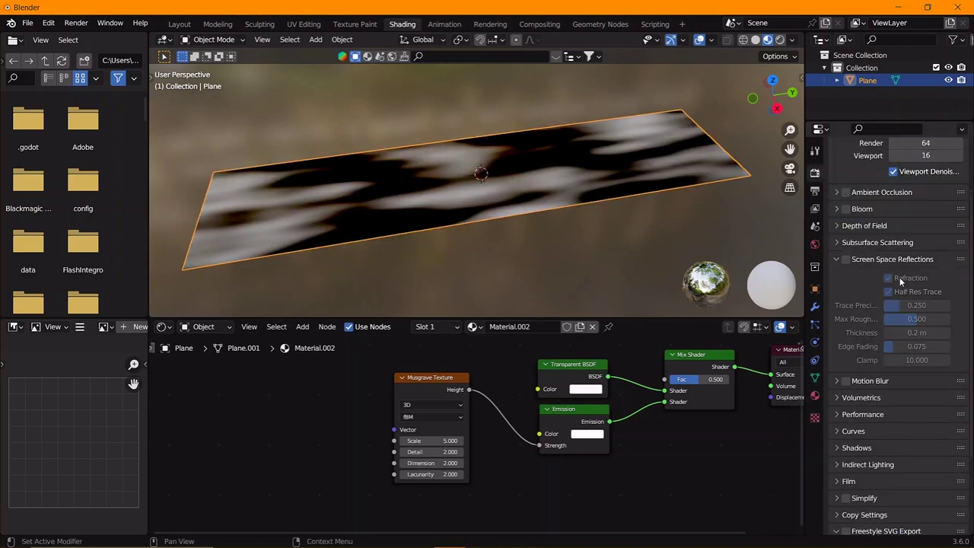
pyautogui.click(859, 260)
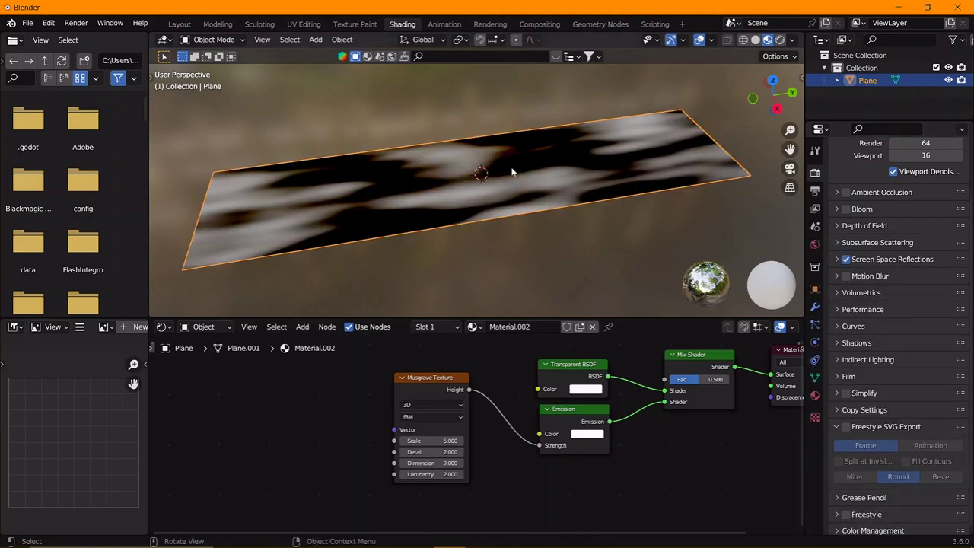
pyautogui.moveTo(512, 172); pyautogui.dragTo(533, 175, button='middle')
pyautogui.moveTo(693, 380)
pyautogui.mouseDown()
pyautogui.moveTo(704, 379)
pyautogui.moveTo(693, 379)
pyautogui.mouseUp()
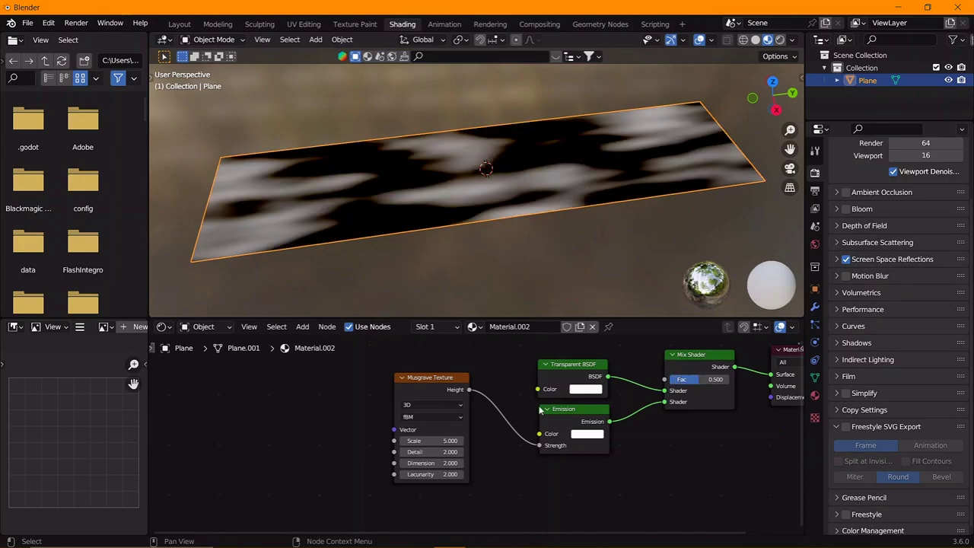
# Step: Feed Musgrave Height into Transparent BSDF Color and set shadow mode to Alpha Hashed, keeping Alpha Blend
pyautogui.moveTo(470, 389); pyautogui.dragTo(538, 389)
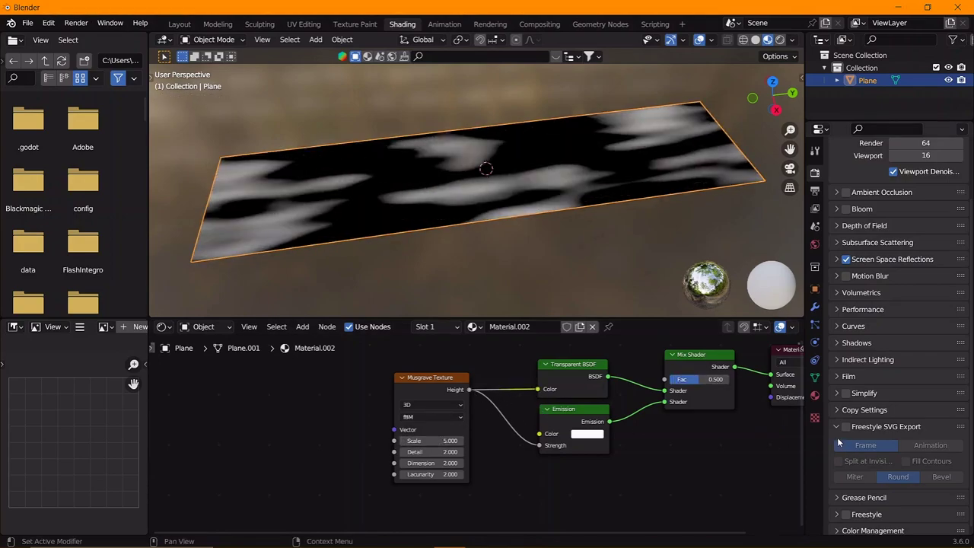
pyautogui.click(815, 395)
pyautogui.click(925, 377)
pyautogui.click(921, 434)
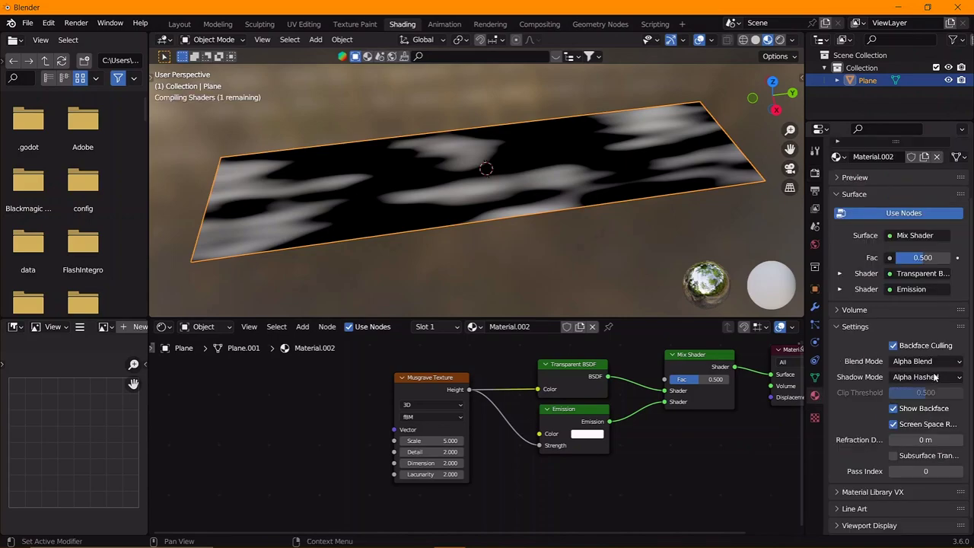
pyautogui.click(925, 361)
pyautogui.click(923, 418)
pyautogui.click(928, 362)
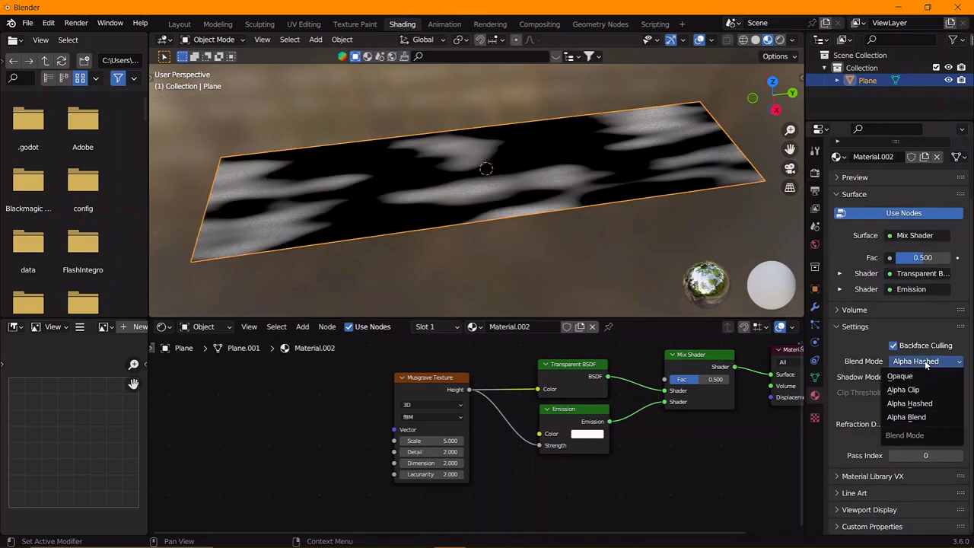
pyautogui.click(917, 417)
# Step: Bring the Material Output into view and move the Transparent BSDF and Emission nodes lower
pyautogui.moveTo(668, 424); pyautogui.dragTo(632, 440, button='middle')
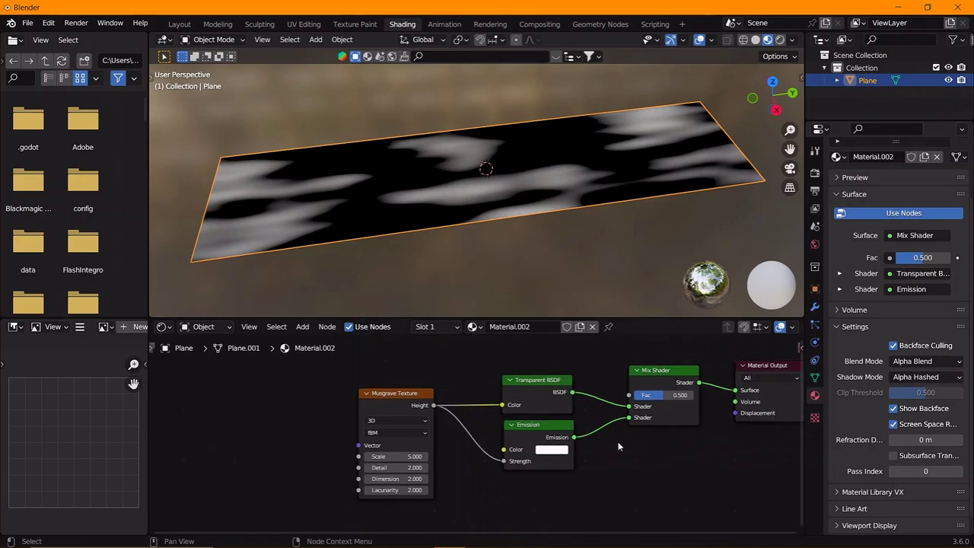
pyautogui.scroll(-1, 579, 427)
pyautogui.scroll(-1, 518, 400)
pyautogui.scroll(-1, 454, 424)
pyautogui.moveTo(455, 424); pyautogui.dragTo(533, 506)
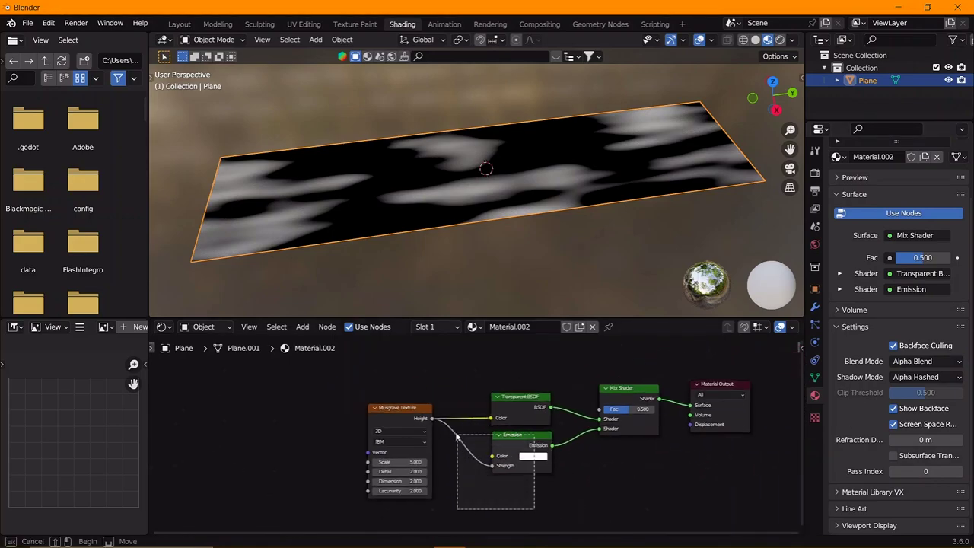
pyautogui.press('g')
pyautogui.click(395, 431)
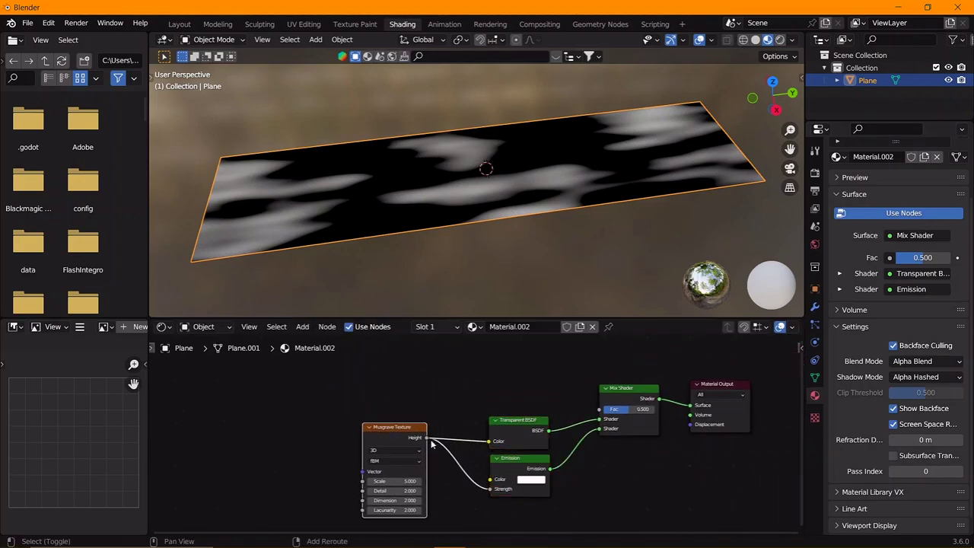
# Step: Connect the Musgrave Height to the Mix Shader Fac, discarding a trial duplicate Musgrave node
pyautogui.hotkey('shift', 'd')
pyautogui.click(497, 379)
pyautogui.moveTo(603, 463); pyautogui.dragTo(604, 461)
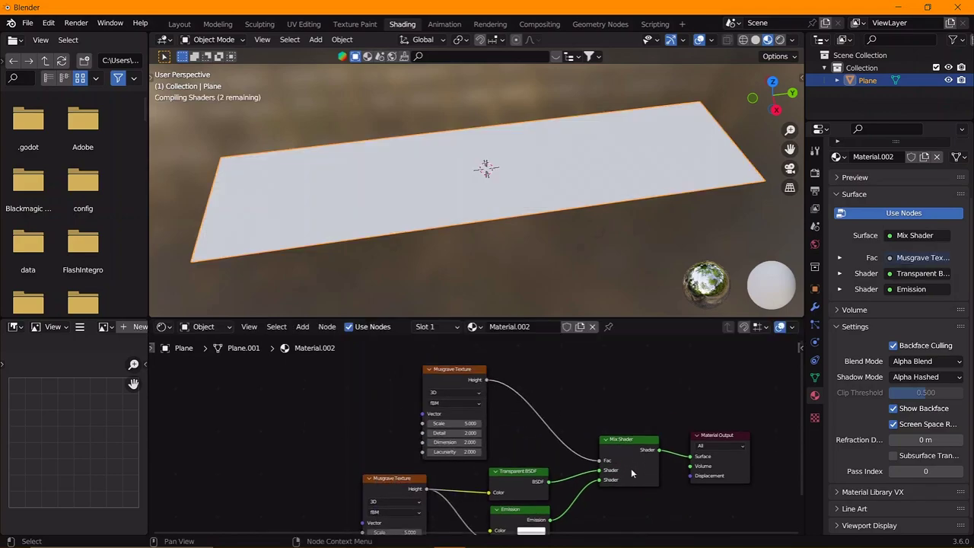
pyautogui.moveTo(631, 468); pyautogui.dragTo(702, 455, button='middle')
pyautogui.moveTo(519, 360); pyautogui.dragTo(461, 362)
pyautogui.moveTo(468, 412)
pyautogui.mouseDown()
pyautogui.moveTo(491, 413)
pyautogui.moveTo(477, 429)
pyautogui.mouseUp()
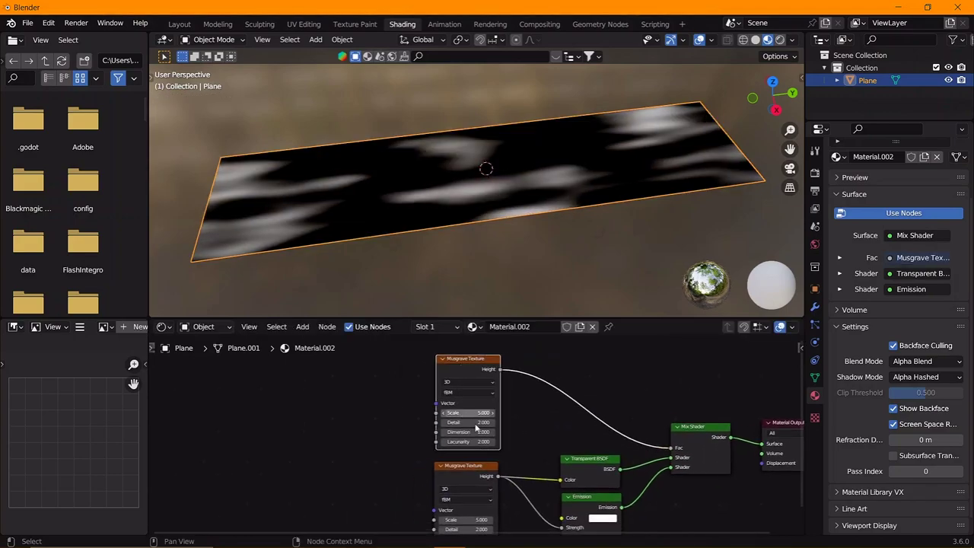
pyautogui.hotkey('ctrl', 'z')
pyautogui.hotkey('ctrl', 'z')
pyautogui.hotkey('ctrl', 'z')
pyautogui.hotkey('ctrl', 'z')
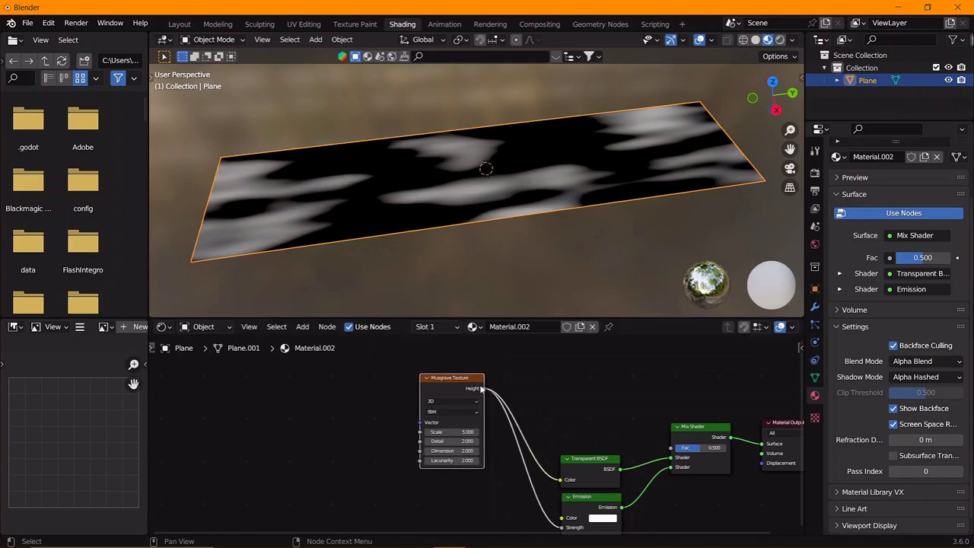
pyautogui.moveTo(673, 451); pyautogui.dragTo(673, 449)
pyautogui.moveTo(452, 378); pyautogui.dragTo(399, 404)
# Step: Insert a Color Ramp before the Mix Shader factor and slide its black stop to darken the pattern
pyautogui.hotkey('shift', 'a')
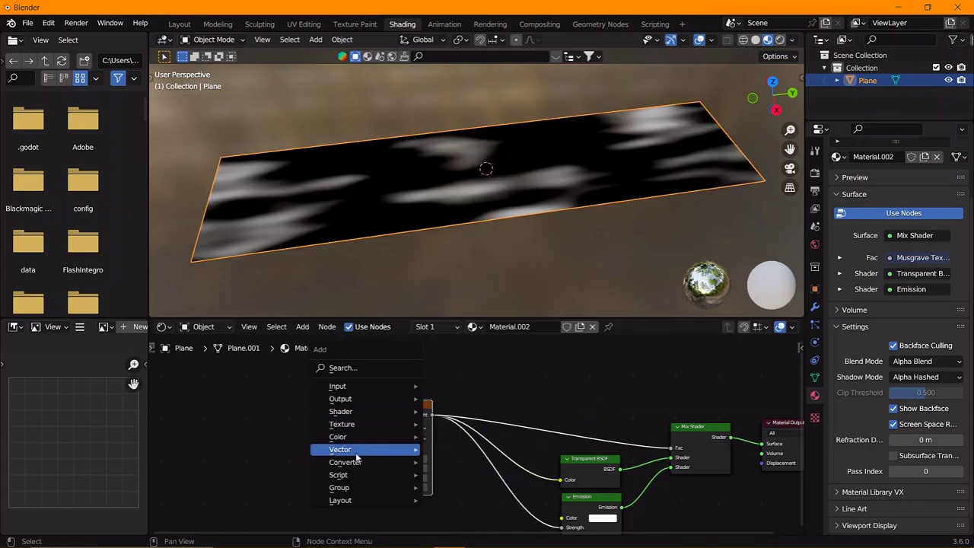
pyautogui.click(481, 308)
pyautogui.click(561, 395)
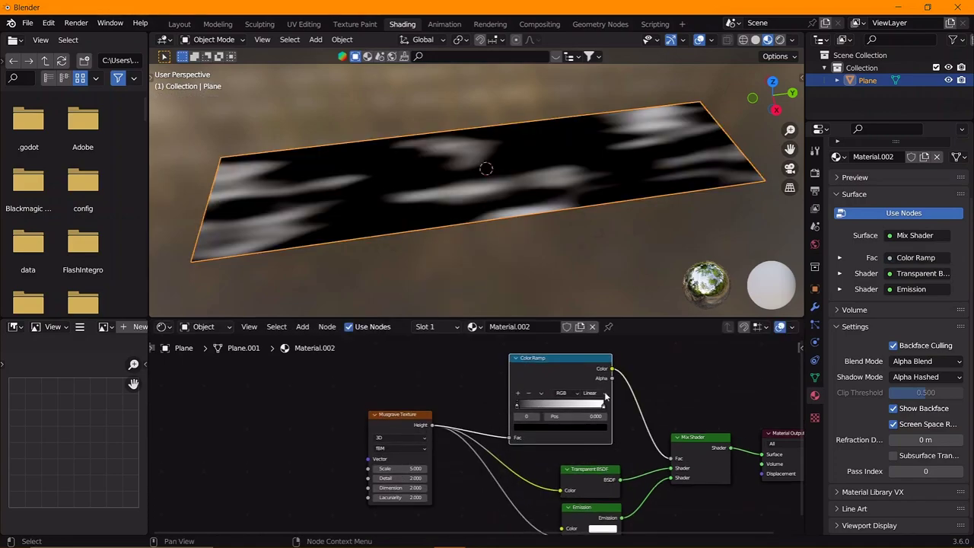
pyautogui.moveTo(517, 404)
pyautogui.mouseDown()
pyautogui.moveTo(562, 405)
pyautogui.moveTo(546, 412)
pyautogui.mouseUp()
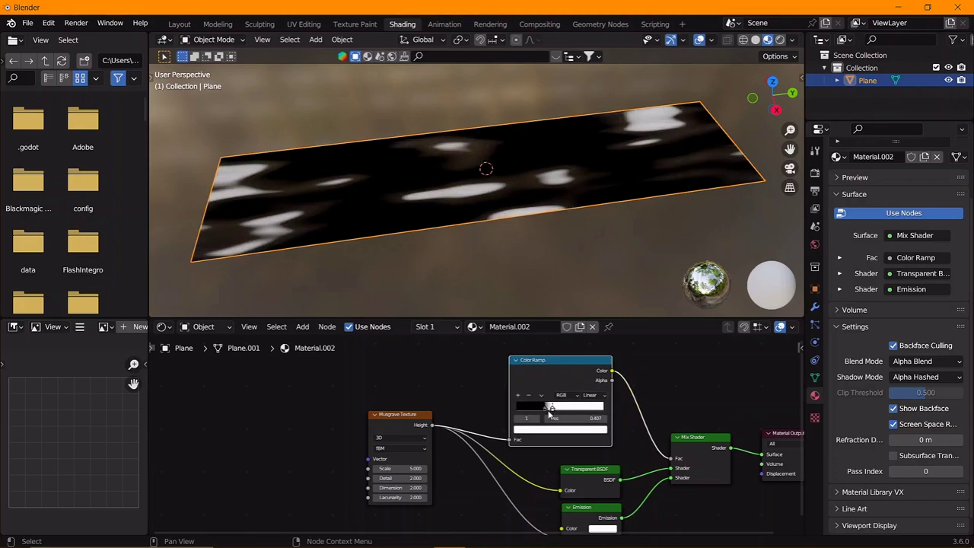
# Step: Raise the shader nodes, unlink Transparent BSDF Color, and return the black ramp stop to the left end
pyautogui.press('g')
pyautogui.click(541, 361)
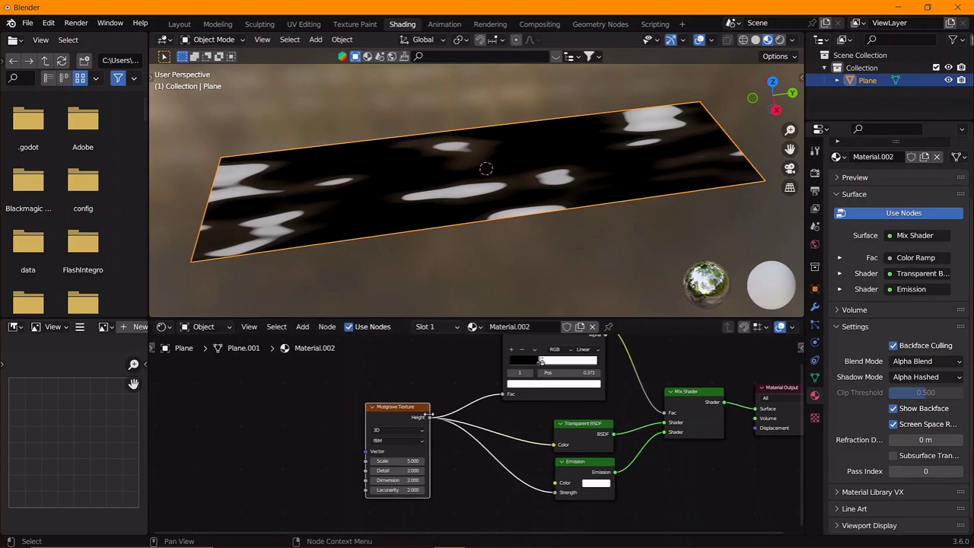
pyautogui.moveTo(555, 452); pyautogui.dragTo(540, 389)
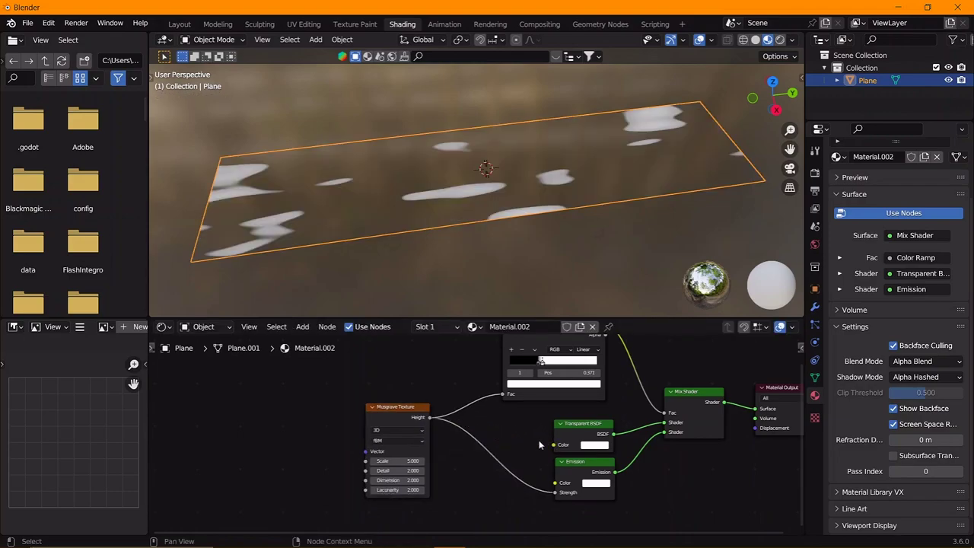
pyautogui.moveTo(398, 459); pyautogui.dragTo(408, 461)
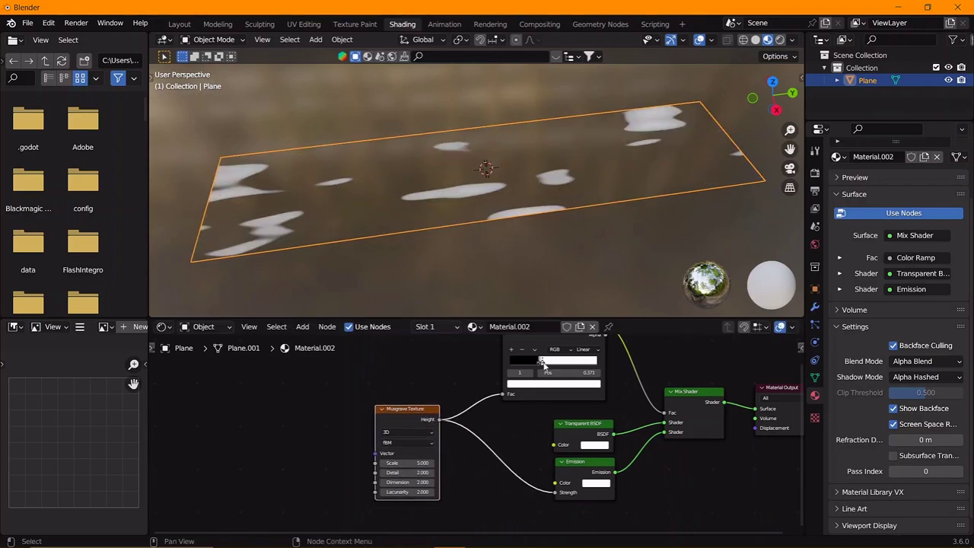
pyautogui.moveTo(542, 361)
pyautogui.mouseDown()
pyautogui.moveTo(502, 374)
pyautogui.moveTo(515, 363)
pyautogui.moveTo(539, 377)
pyautogui.mouseUp()
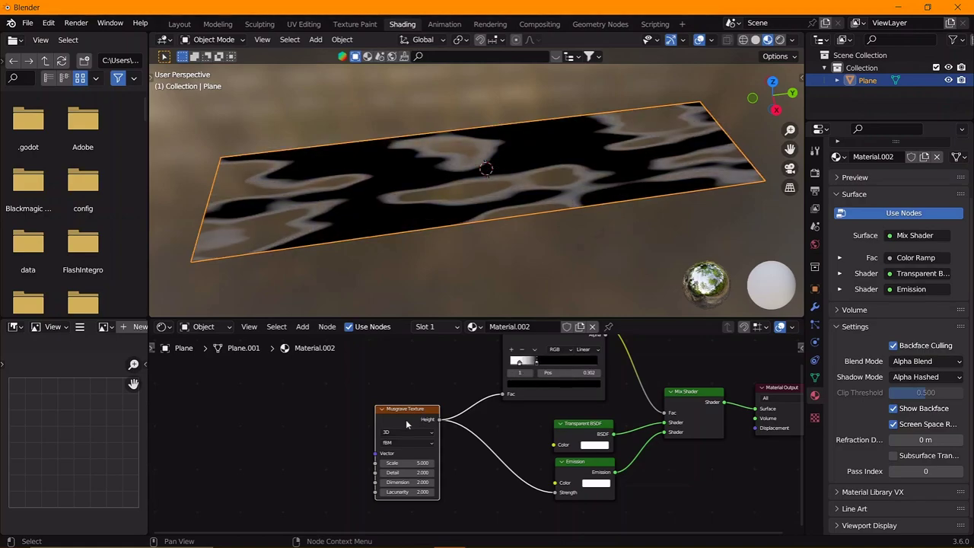
pyautogui.hotkey('shift', 'a')
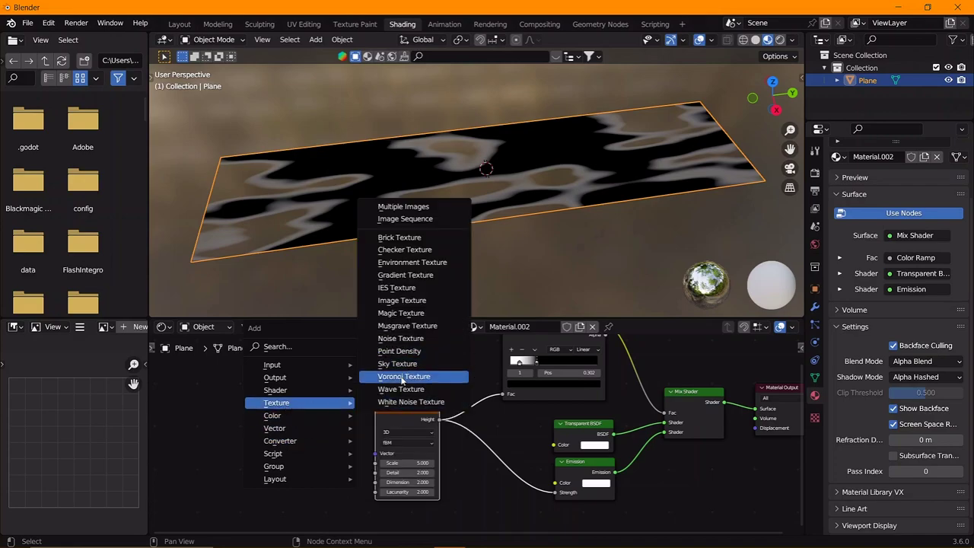
# Step: Add a White Noise Texture and a Wave Texture node to the left of the Musgrave Texture
pyautogui.click(403, 402)
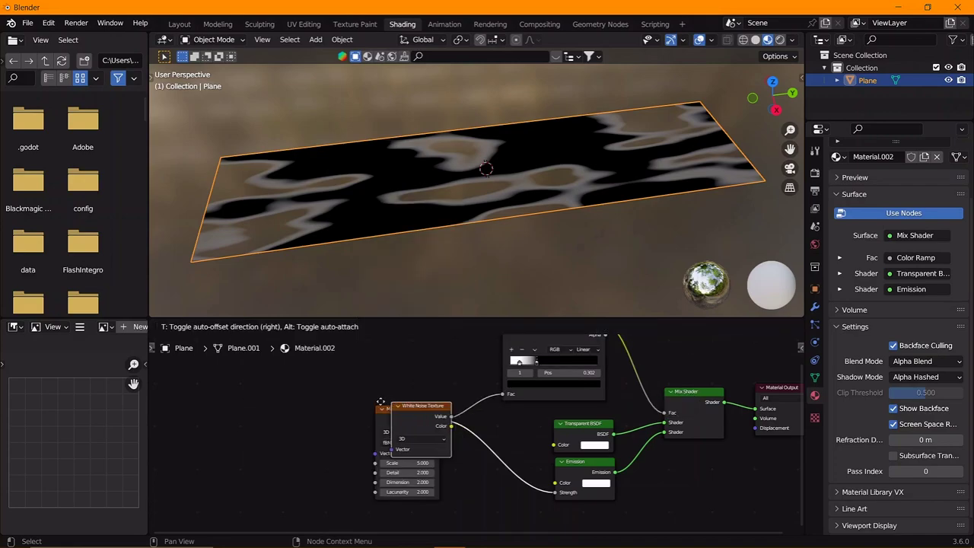
pyautogui.click(262, 417)
pyautogui.scroll(2, 287, 413)
pyautogui.hotkey('shift', 'a')
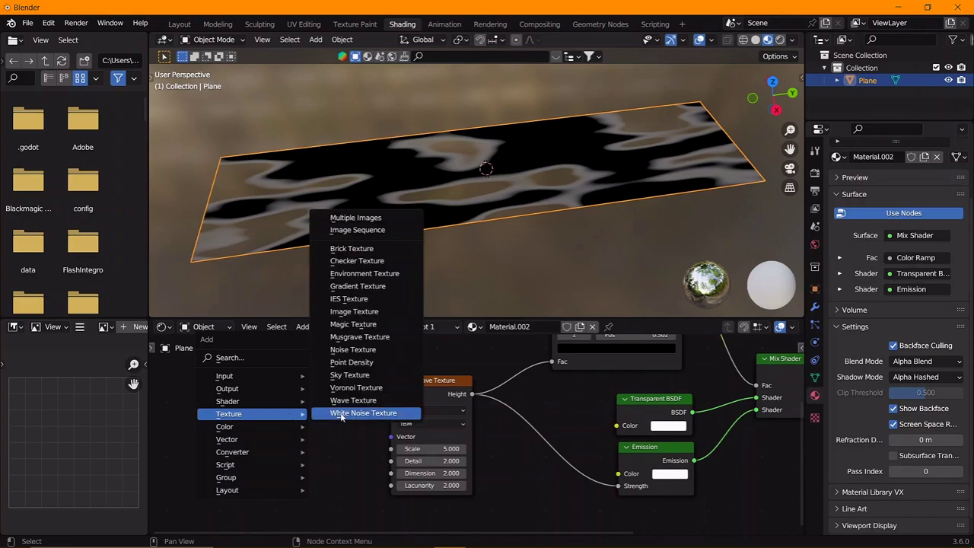
pyautogui.click(353, 401)
pyautogui.click(286, 396)
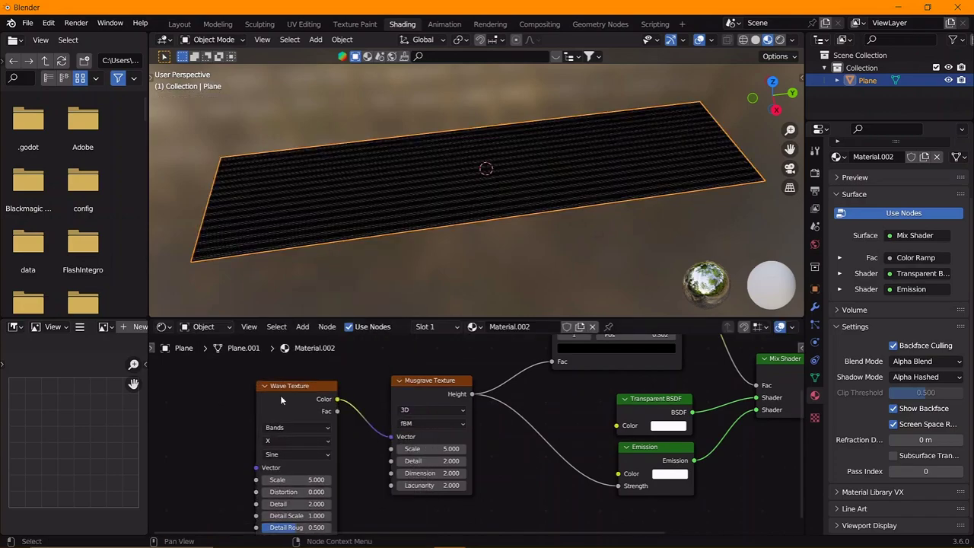
# Step: Raise the Wave Distortion to 49 and lower the Musgrave Scale to 1.1 for larger swirls
pyautogui.scroll(2, 413, 455)
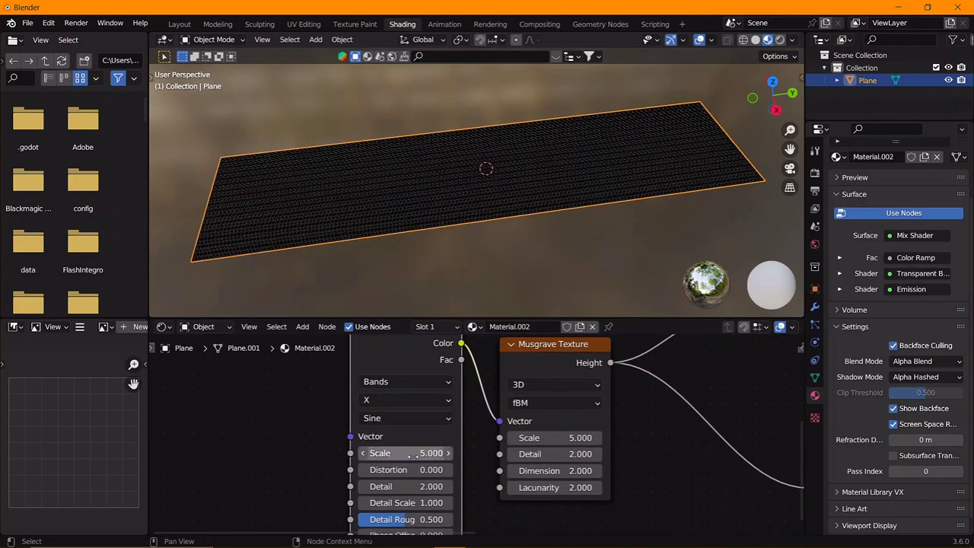
pyautogui.moveTo(579, 439); pyautogui.dragTo(582, 442)
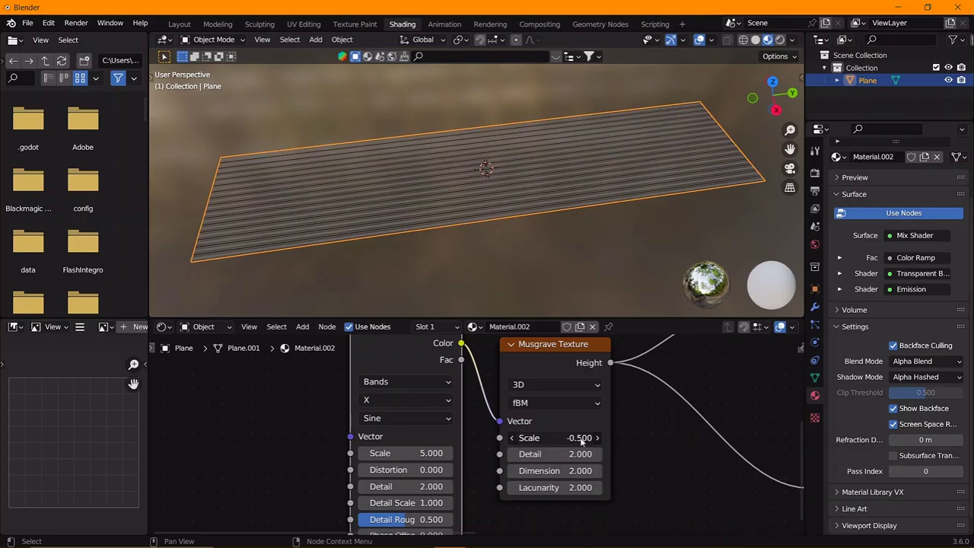
pyautogui.hotkey('ctrl', 'z')
pyautogui.moveTo(404, 470); pyautogui.dragTo(384, 452)
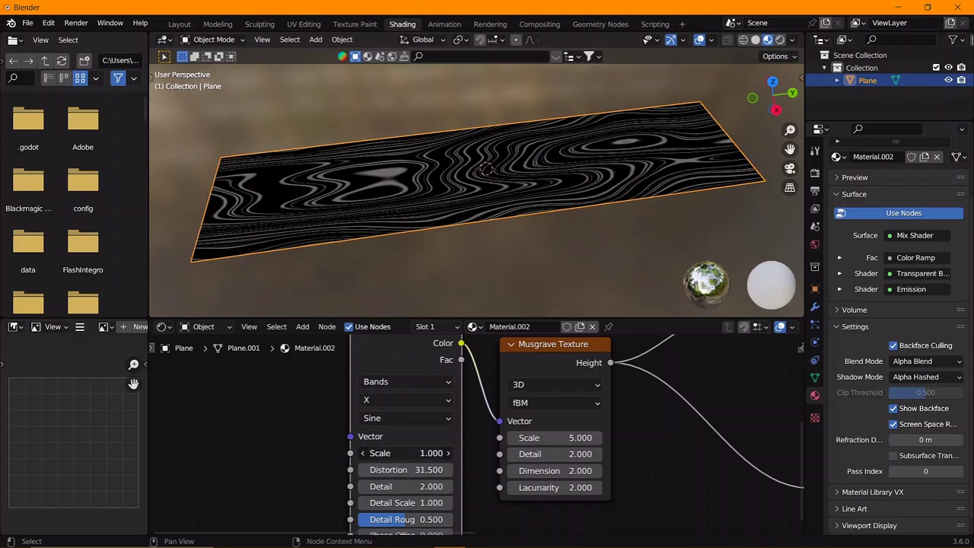
pyautogui.moveTo(581, 439); pyautogui.dragTo(570, 439)
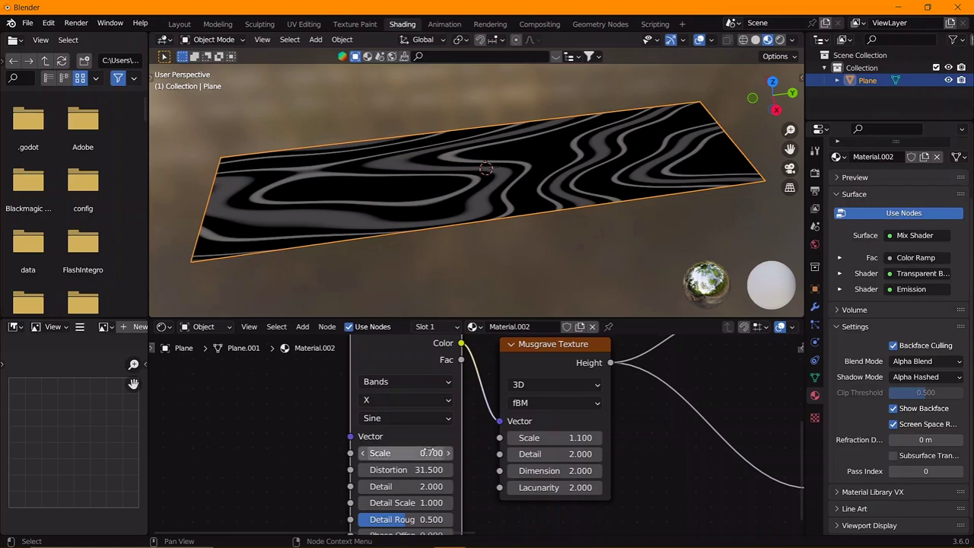
pyautogui.moveTo(427, 470)
pyautogui.mouseDown()
pyautogui.moveTo(404, 487)
pyautogui.moveTo(442, 502)
pyautogui.moveTo(409, 503)
pyautogui.mouseUp()
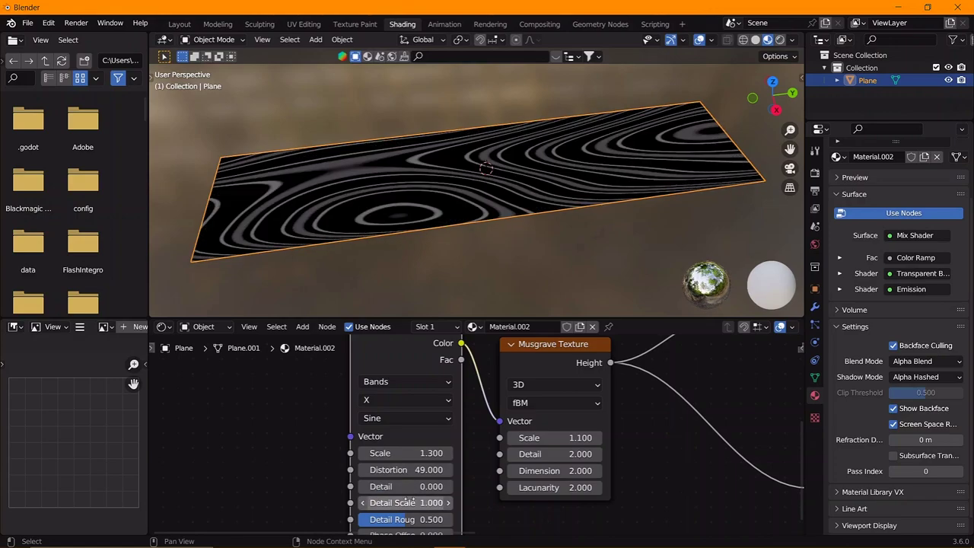
pyautogui.moveTo(450, 524); pyautogui.dragTo(456, 485, button='middle')
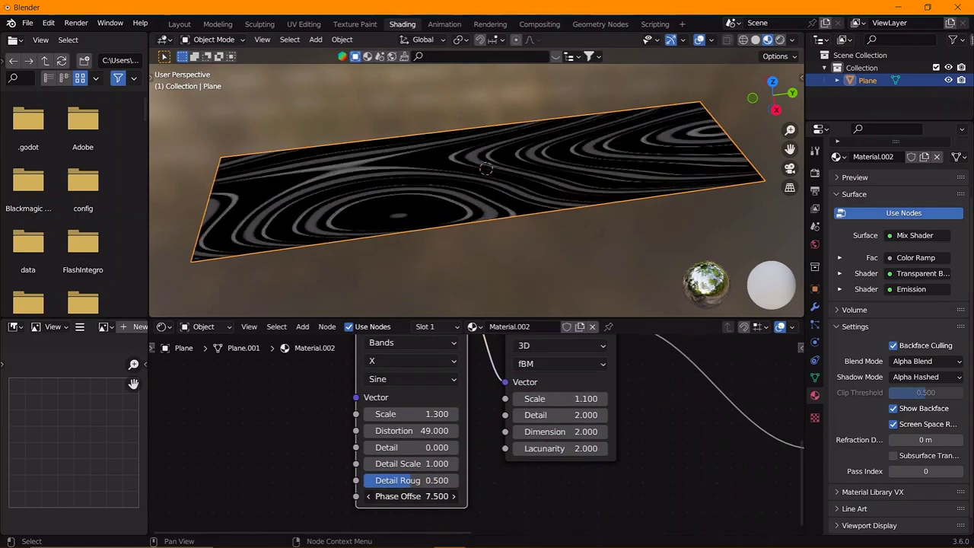
pyautogui.moveTo(426, 496); pyautogui.dragTo(464, 497)
pyautogui.hotkey('ctrl', 'z')
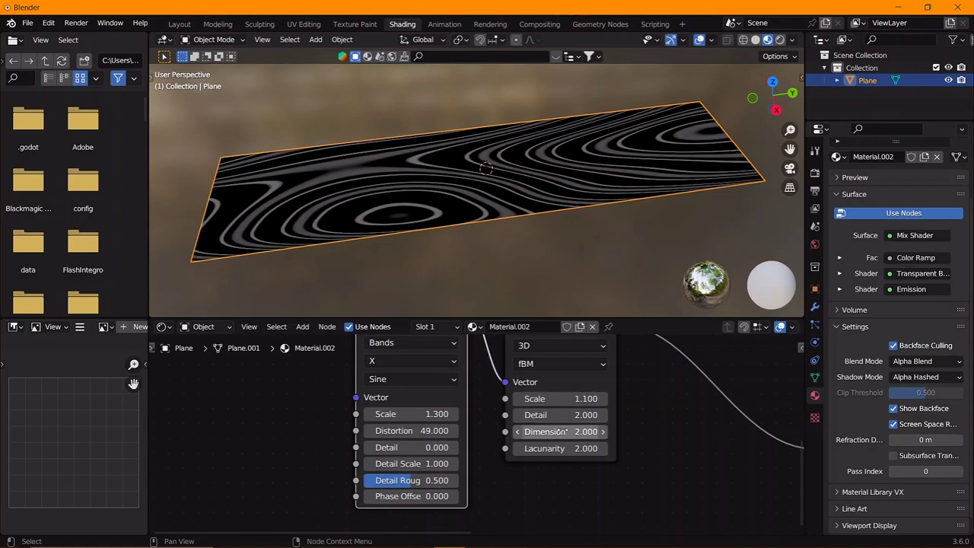
# Step: Reset Musgrave Lacunarity to 2.000 and tidy the Wave, Musgrave, Mix Shader and Output nodes
pyautogui.moveTo(563, 449); pyautogui.dragTo(586, 448)
pyautogui.rightClick(563, 449)
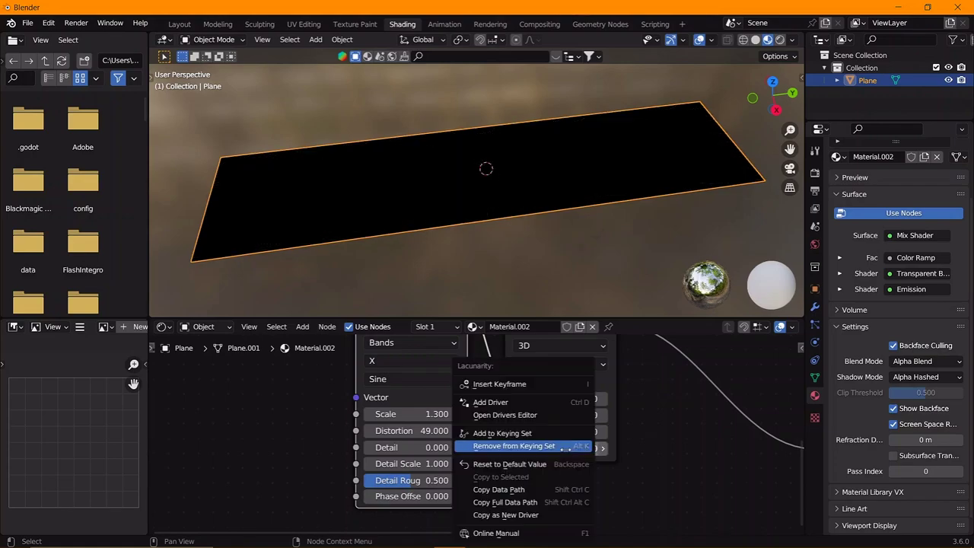
pyautogui.click(502, 463)
pyautogui.scroll(-1, 320, 407)
pyautogui.scroll(-2, 320, 408)
pyautogui.scroll(-1, 320, 407)
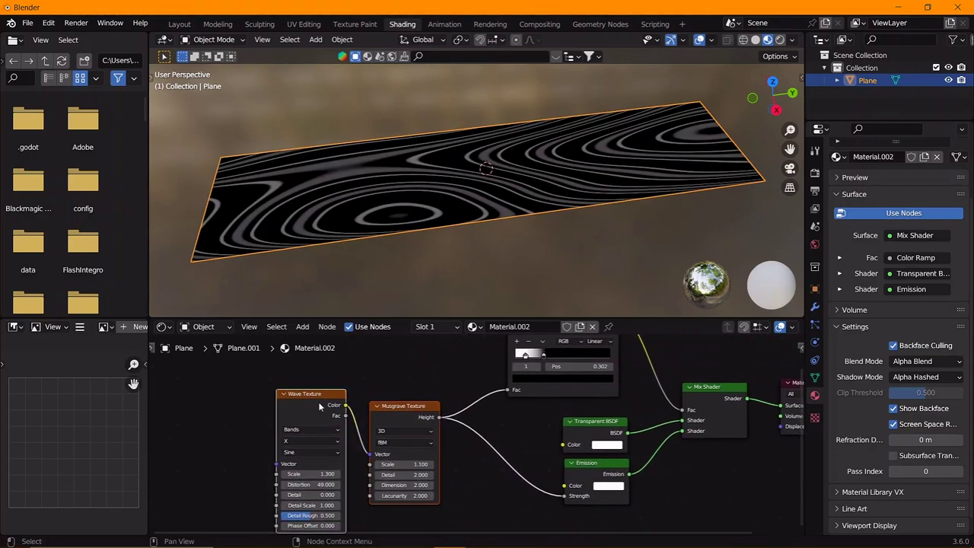
pyautogui.moveTo(320, 407); pyautogui.dragTo(425, 420)
pyautogui.scroll(-1, 457, 426)
pyautogui.scroll(1, 422, 384)
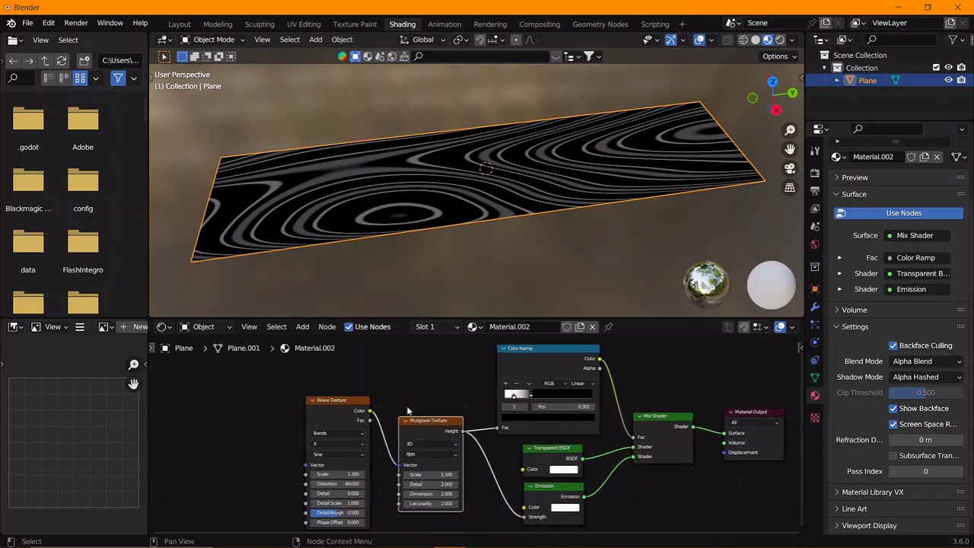
pyautogui.scroll(-1, 651, 366)
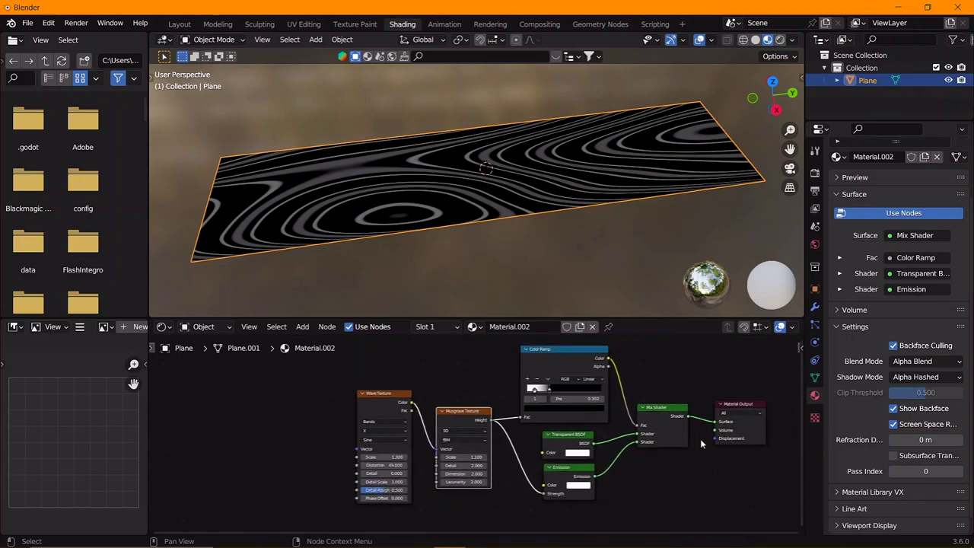
pyautogui.moveTo(666, 418); pyautogui.dragTo(660, 423)
pyautogui.moveTo(738, 411); pyautogui.dragTo(666, 414)
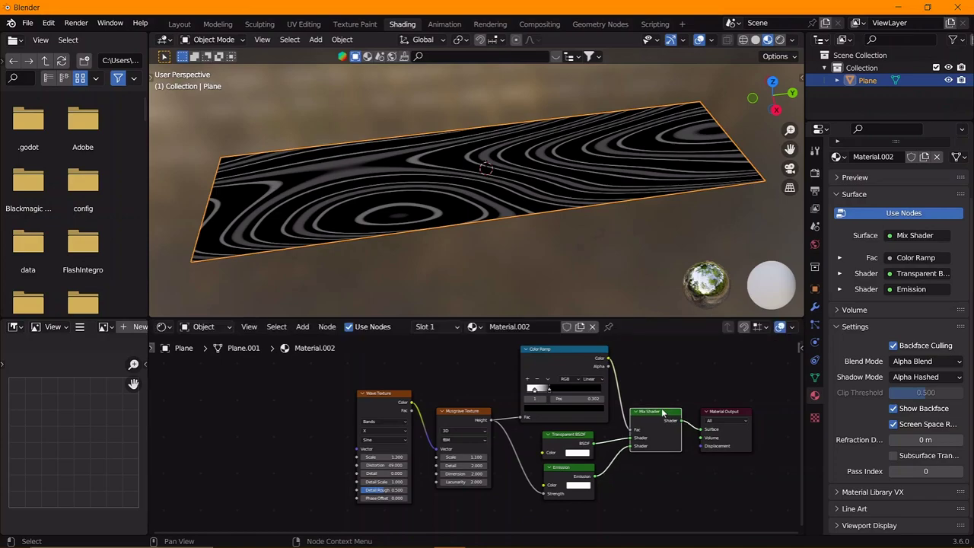
# Step: Line up the Wave and Musgrave nodes and link Musgrave Height to Emission Color
pyautogui.scroll(1, 548, 440)
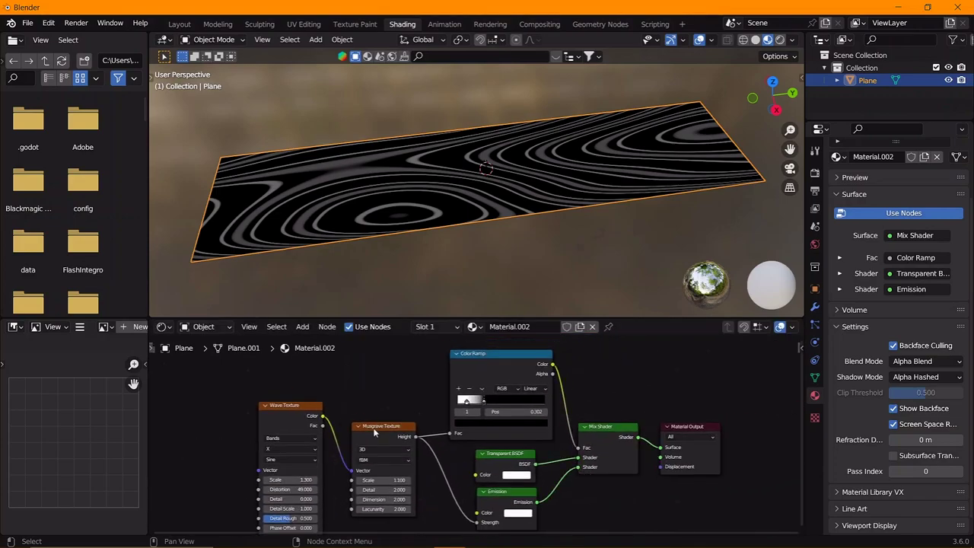
pyautogui.moveTo(379, 431); pyautogui.dragTo(386, 432)
pyautogui.moveTo(289, 406); pyautogui.dragTo(299, 404)
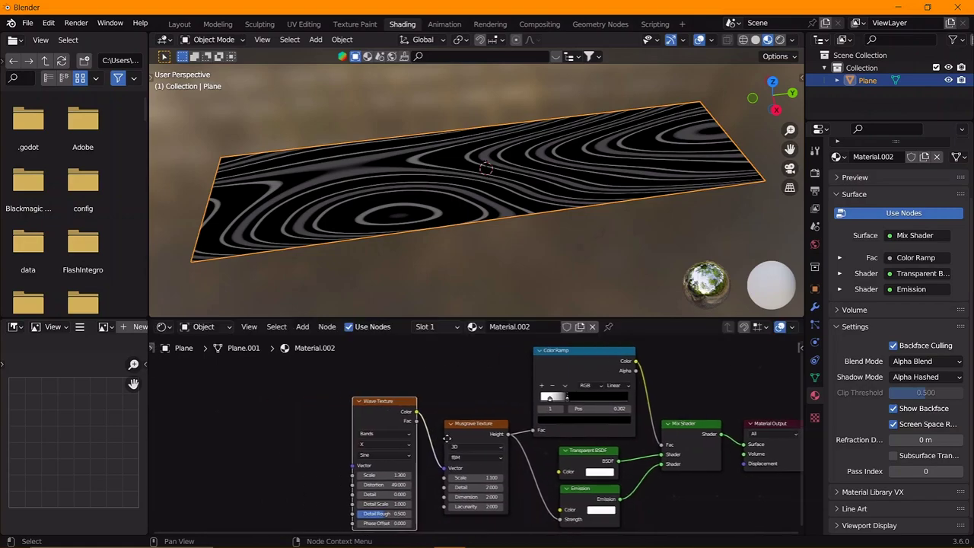
pyautogui.moveTo(220, 422); pyautogui.dragTo(340, 417, button='middle')
pyautogui.scroll(1, 632, 478)
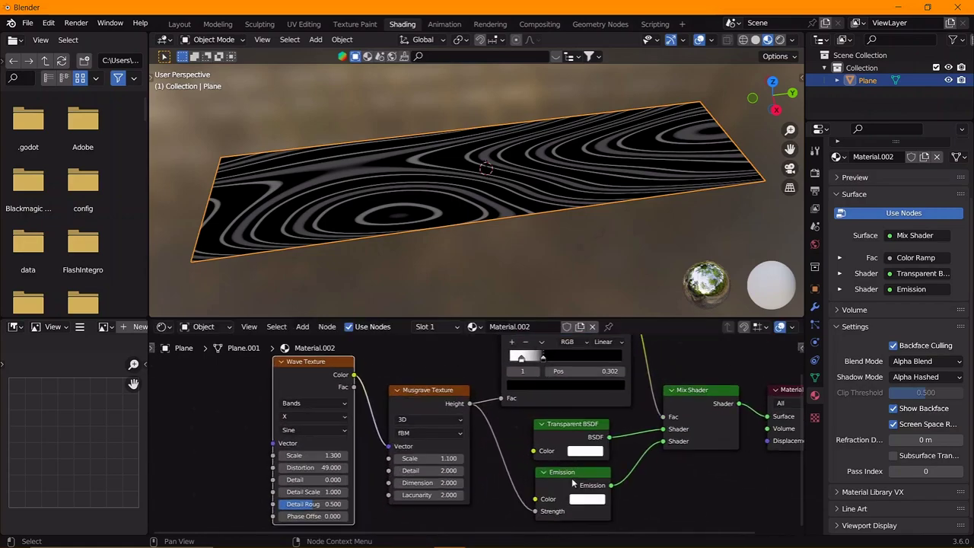
pyautogui.moveTo(521, 509)
pyautogui.mouseDown()
pyautogui.moveTo(518, 496)
pyautogui.moveTo(579, 507)
pyautogui.moveTo(521, 478)
pyautogui.mouseUp()
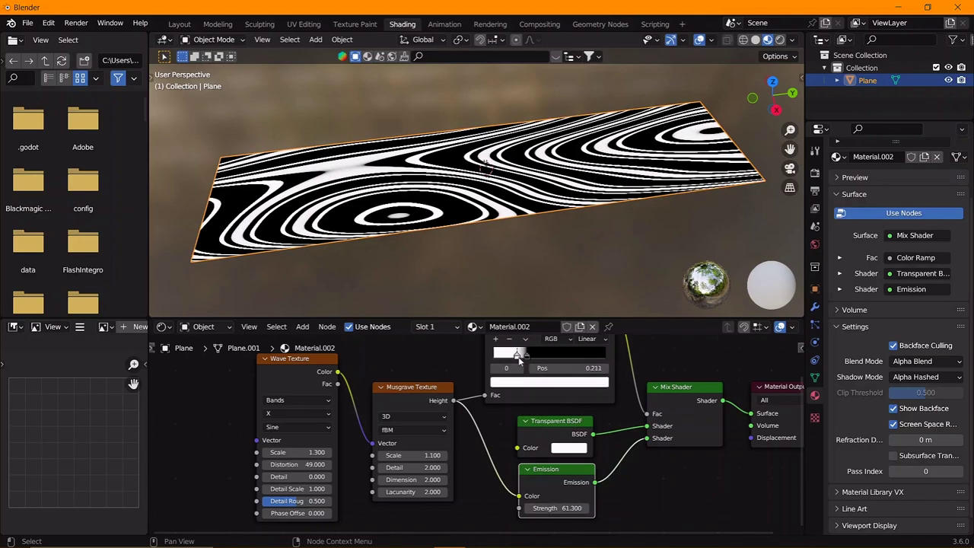
# Step: Narrow the Color Ramp stops (0.051, 0.105) to thin the white lines and adjust the white stop's colour
pyautogui.moveTo(520, 362); pyautogui.dragTo(498, 370)
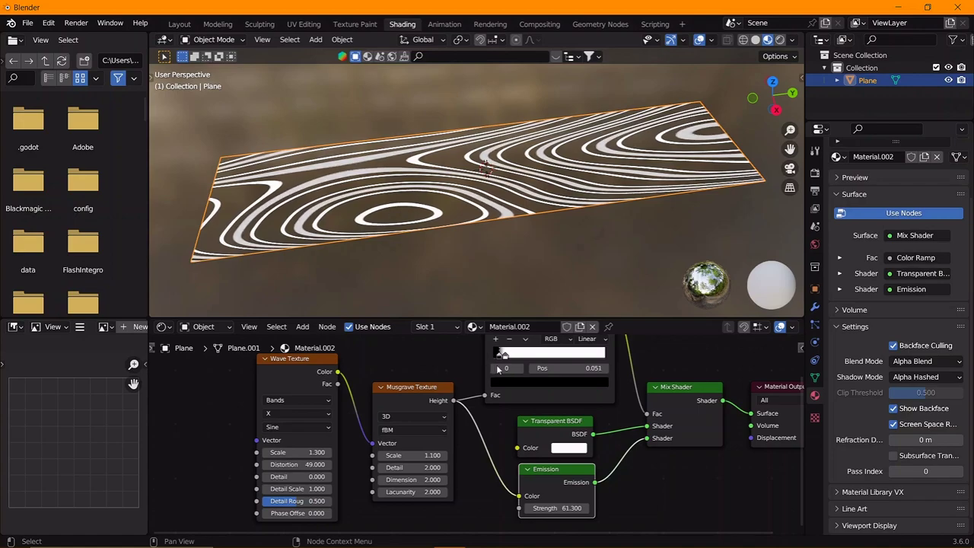
pyautogui.click(504, 355)
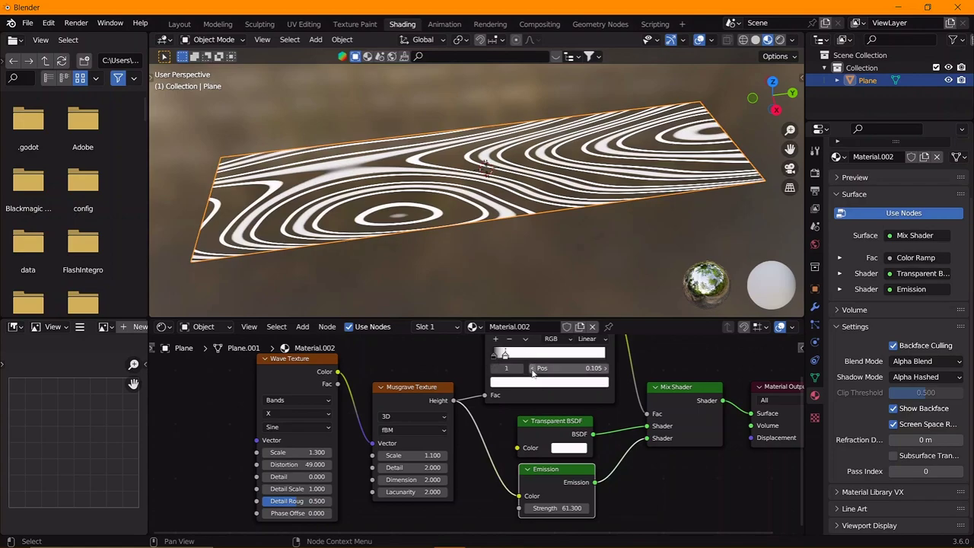
pyautogui.moveTo(509, 388); pyautogui.dragTo(503, 399, button='middle')
pyautogui.click(561, 460)
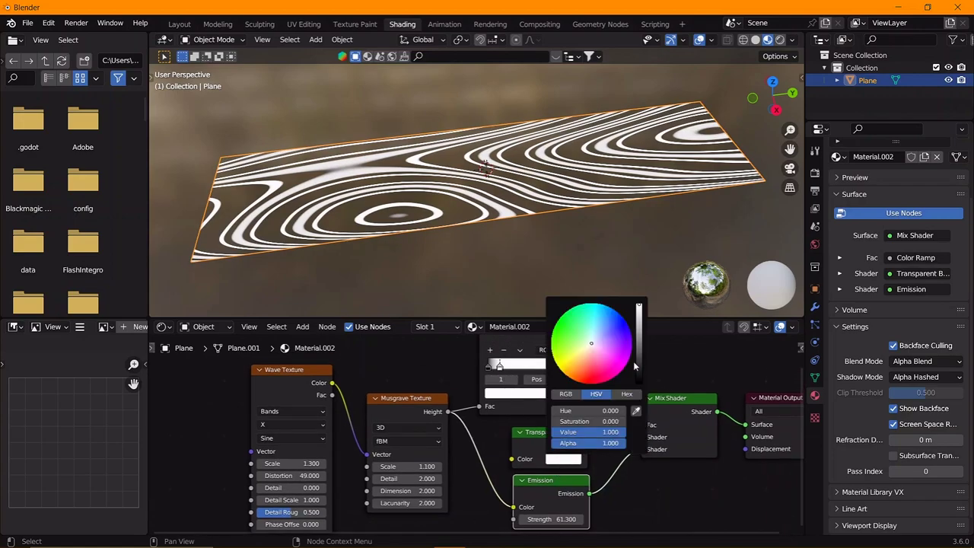
pyautogui.click(543, 393)
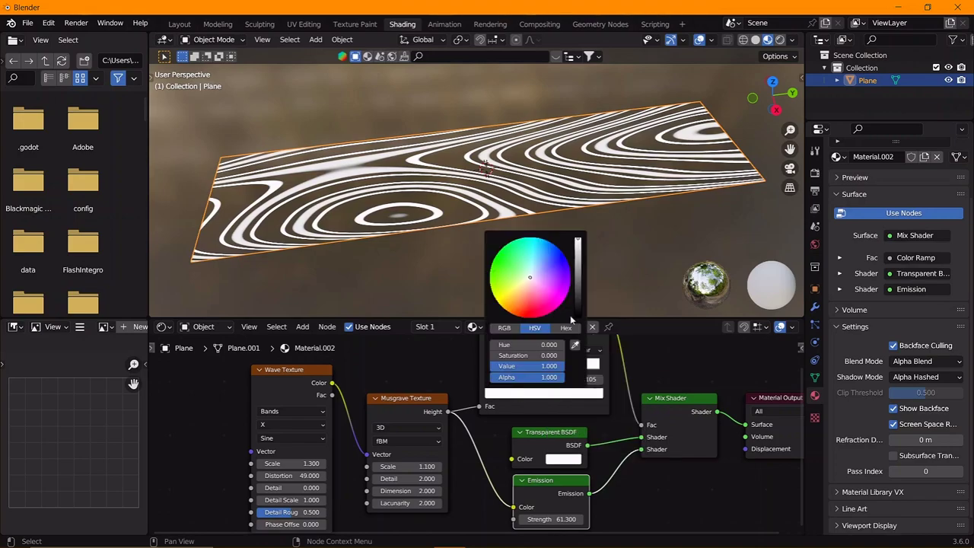
pyautogui.moveTo(578, 315); pyautogui.dragTo(578, 241)
pyautogui.moveTo(530, 278); pyautogui.dragTo(546, 312)
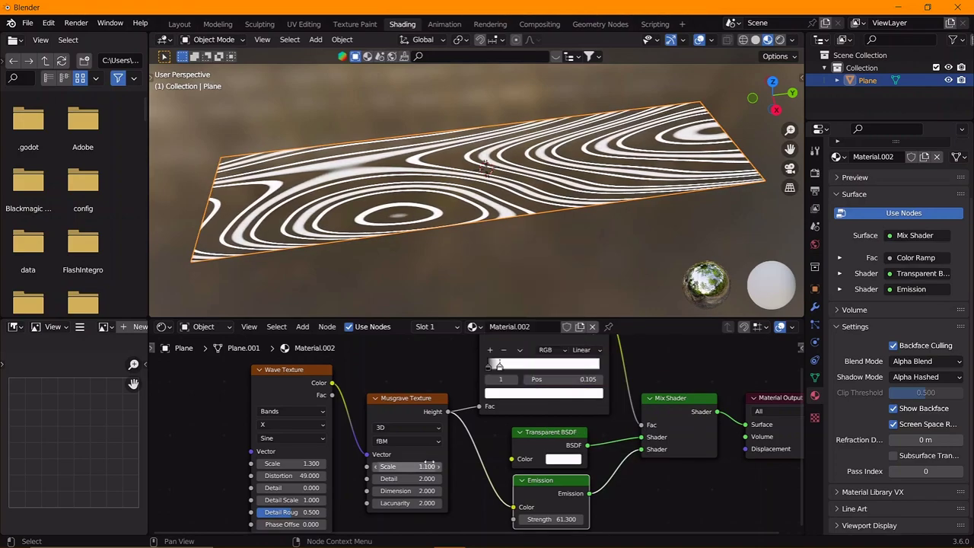
pyautogui.scroll(-1, 583, 407)
pyautogui.moveTo(431, 416); pyautogui.dragTo(370, 416)
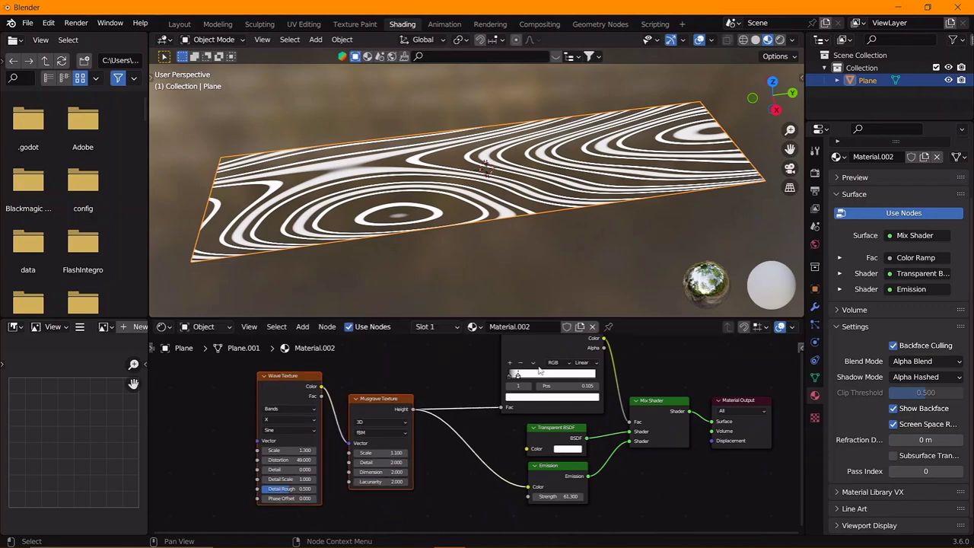
# Step: Duplicate the Color Ramp and place the copy feeding the emission colour
pyautogui.click(550, 347)
pyautogui.hotkey('shift', 'd')
pyautogui.click(546, 455)
pyautogui.press('g')
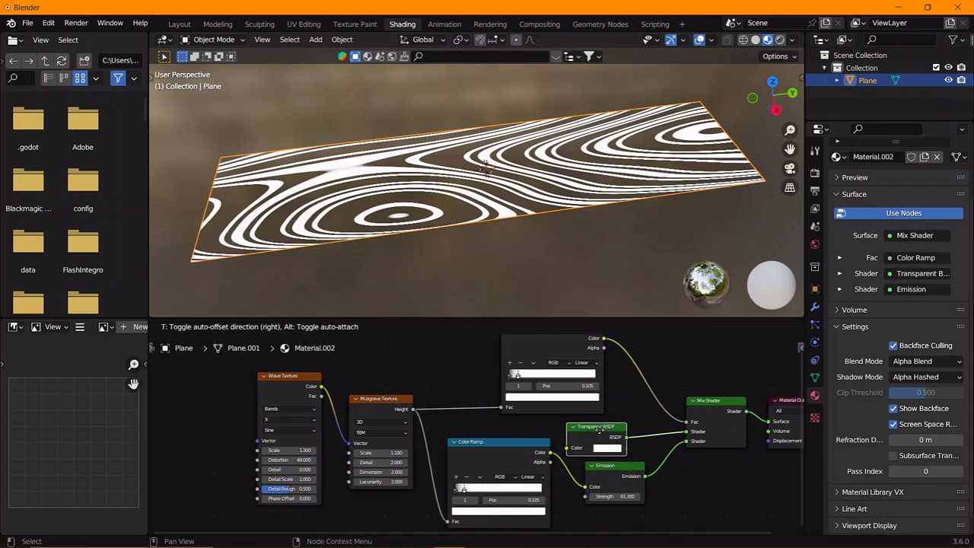
pyautogui.click(548, 449)
pyautogui.keyDown('shift'); pyautogui.scroll(-1, 533, 441); pyautogui.keyUp('shift')
pyautogui.press('g')
pyautogui.click(506, 423)
pyautogui.scroll(2, 506, 423)
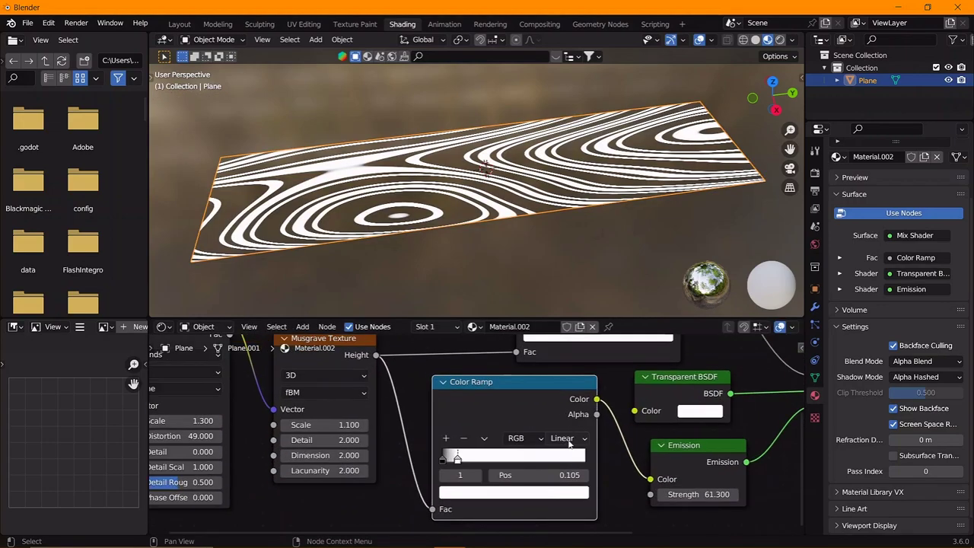
# Step: Colour the second ramp's stops red-orange and blue
pyautogui.moveTo(398, 443); pyautogui.dragTo(468, 447)
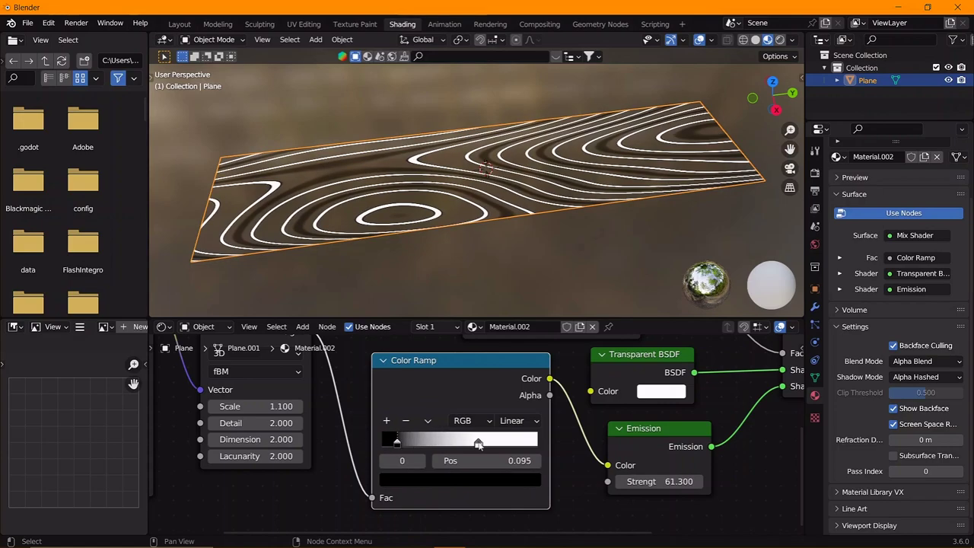
pyautogui.click(469, 481)
pyautogui.moveTo(504, 350); pyautogui.dragTo(506, 269)
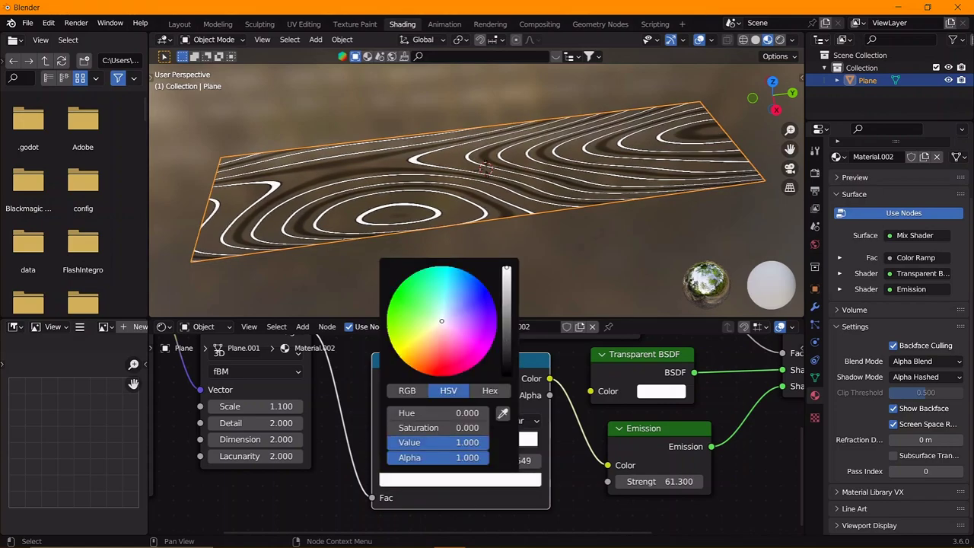
pyautogui.click(422, 373)
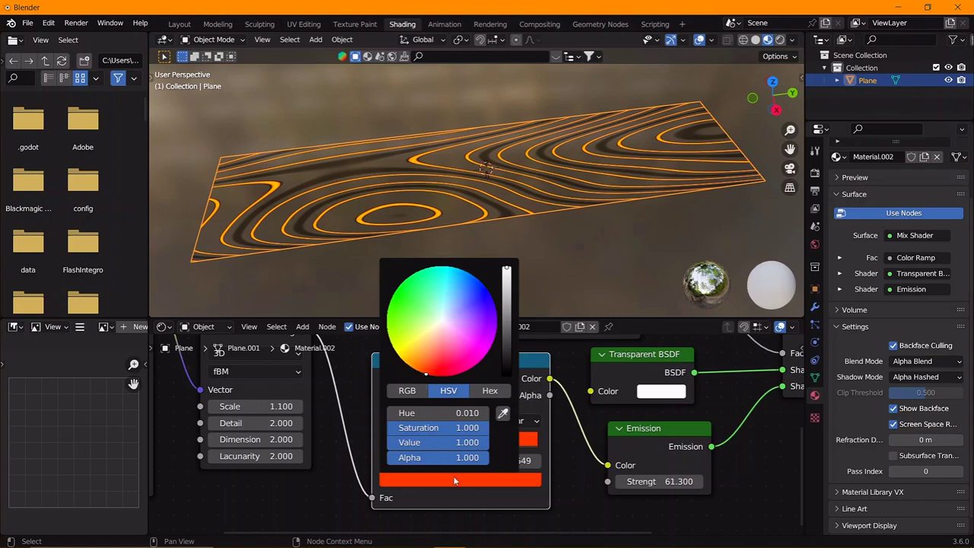
pyautogui.click(536, 446)
pyautogui.click(460, 481)
pyautogui.moveTo(506, 373); pyautogui.dragTo(507, 268)
pyautogui.click(478, 280)
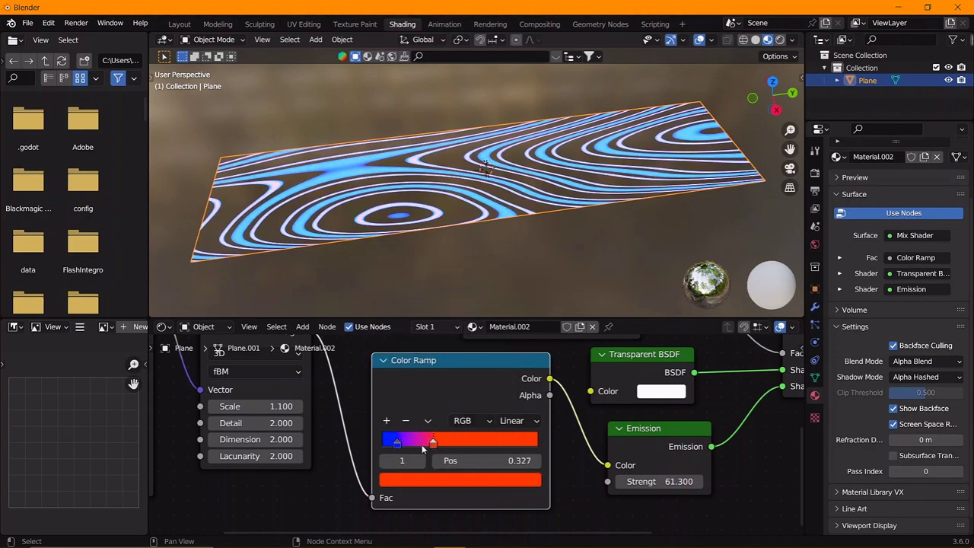
# Step: Reposition the ramp stops so blue sits at 0.055, then hide the viewport overlays
pyautogui.moveTo(415, 449); pyautogui.dragTo(391, 446)
pyautogui.moveTo(438, 286); pyautogui.dragTo(625, 198, button='middle')
pyautogui.click(699, 40)
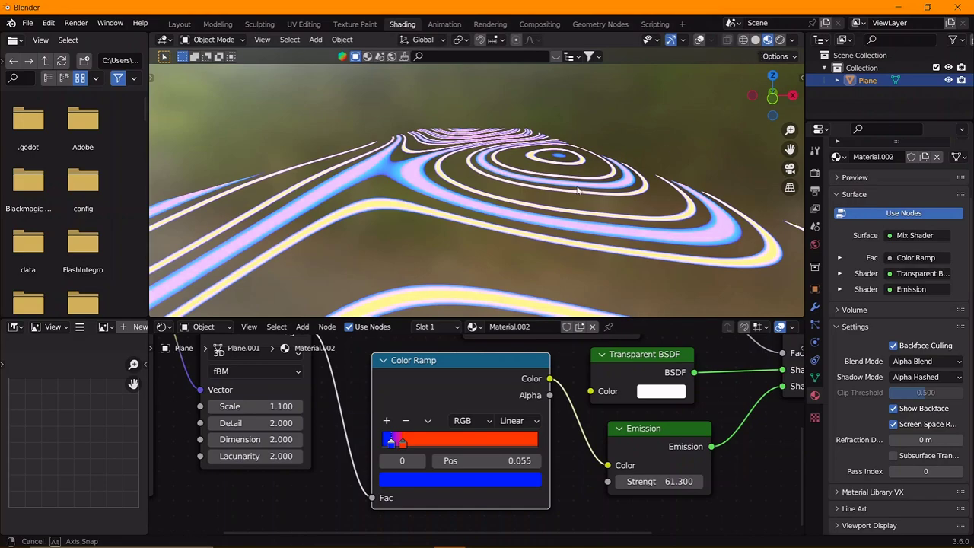
# Step: Add Texture Coordinate and Mapping nodes to the Wave Texture (Ctrl+T), leaving location at zero
pyautogui.moveTo(579, 192); pyautogui.dragTo(586, 191, button='middle')
pyautogui.scroll(-3, 354, 372)
pyautogui.moveTo(354, 372); pyautogui.dragTo(440, 385, button='middle')
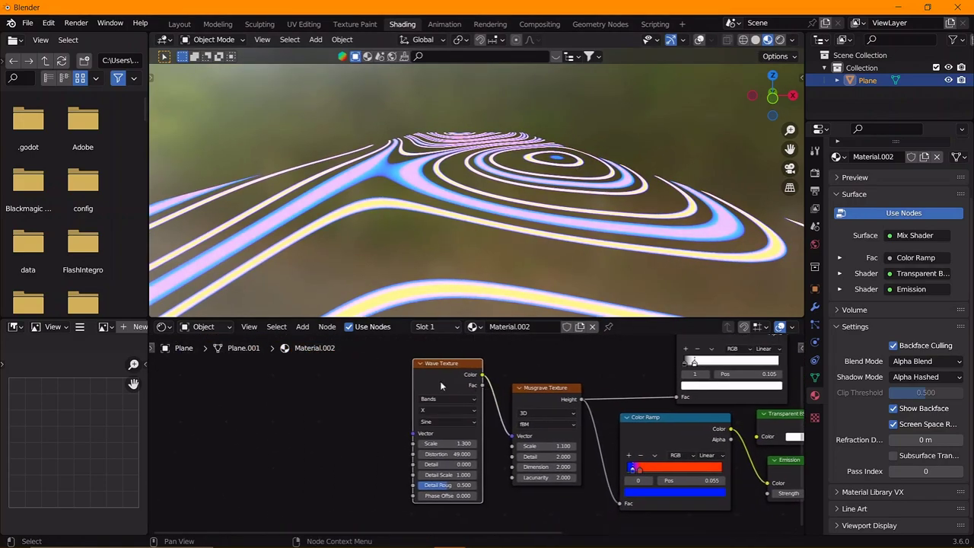
pyautogui.hotkey('ctrl', 't')
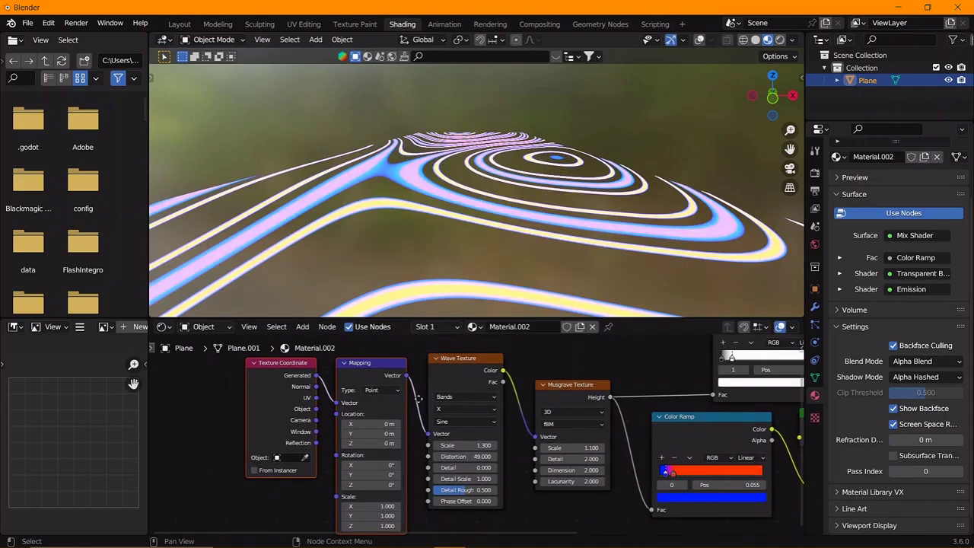
pyautogui.scroll(3, 418, 399)
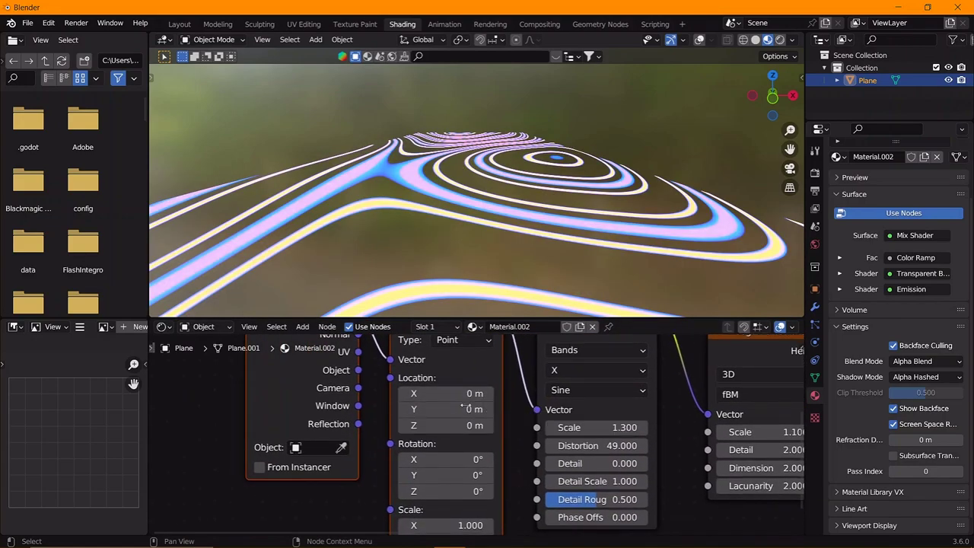
pyautogui.keyDown('ctrl'); pyautogui.scroll(-2, 421, 426); pyautogui.keyUp('ctrl')
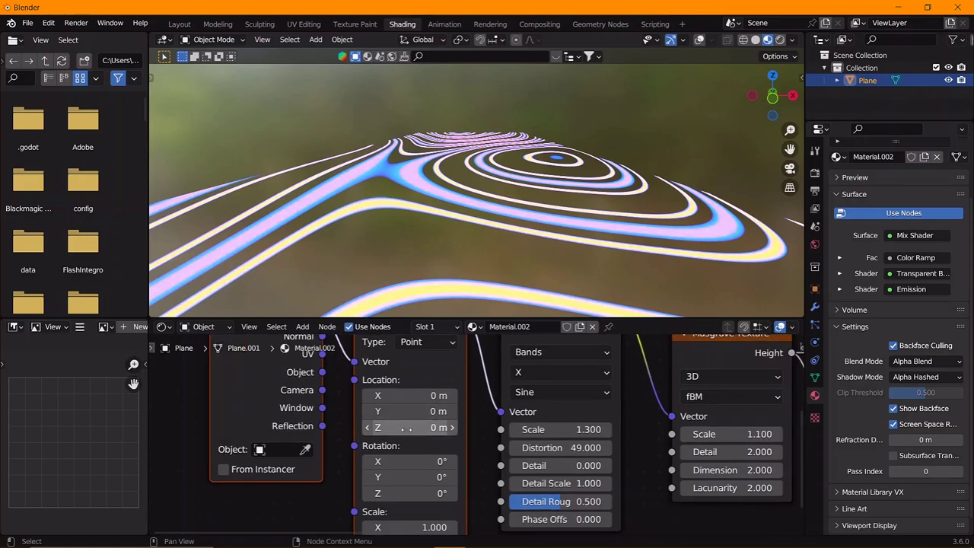
pyautogui.moveTo(417, 396); pyautogui.dragTo(417, 395)
pyautogui.moveTo(431, 396)
pyautogui.mouseDown()
pyautogui.moveTo(442, 396)
pyautogui.moveTo(445, 412)
pyautogui.mouseUp()
pyautogui.press('BackSpace')
pyautogui.press('BackSpace')
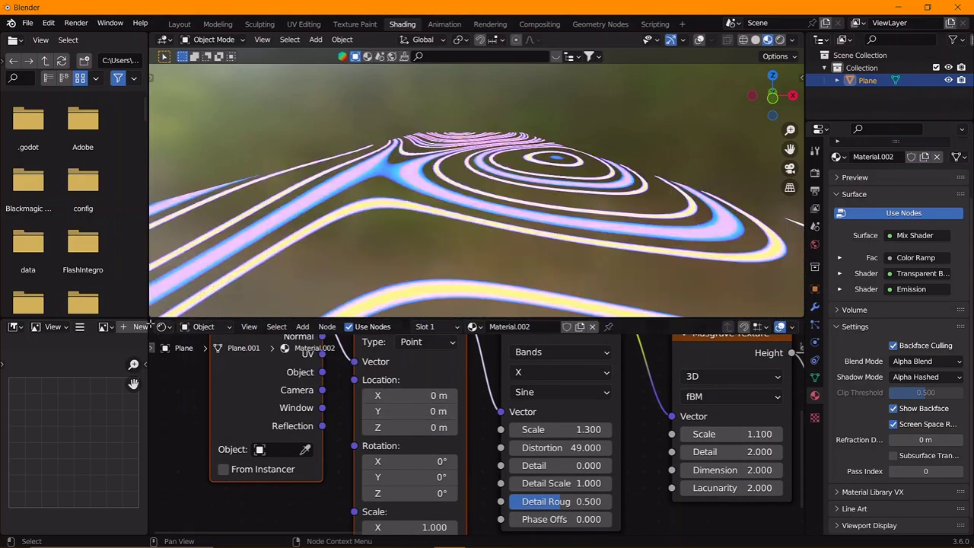
# Step: Rearrange the editor areas and turn the bottom area into a Timeline
pyautogui.moveTo(150, 323); pyautogui.dragTo(101, 325)
pyautogui.click(106, 363)
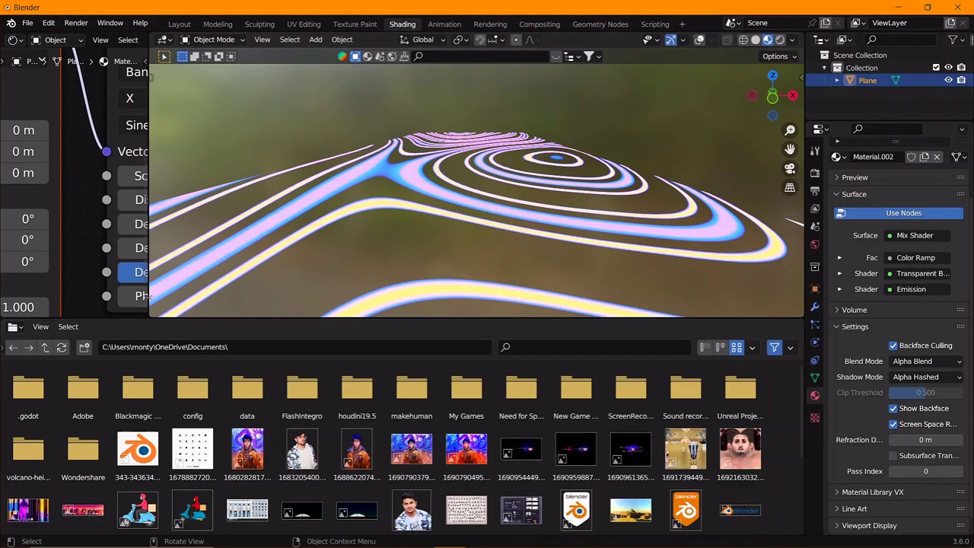
pyautogui.moveTo(148, 229)
pyautogui.mouseDown()
pyautogui.moveTo(522, 229)
pyautogui.moveTo(370, 228)
pyautogui.mouseUp()
pyautogui.moveTo(398, 318); pyautogui.dragTo(397, 410)
pyautogui.click(13, 421)
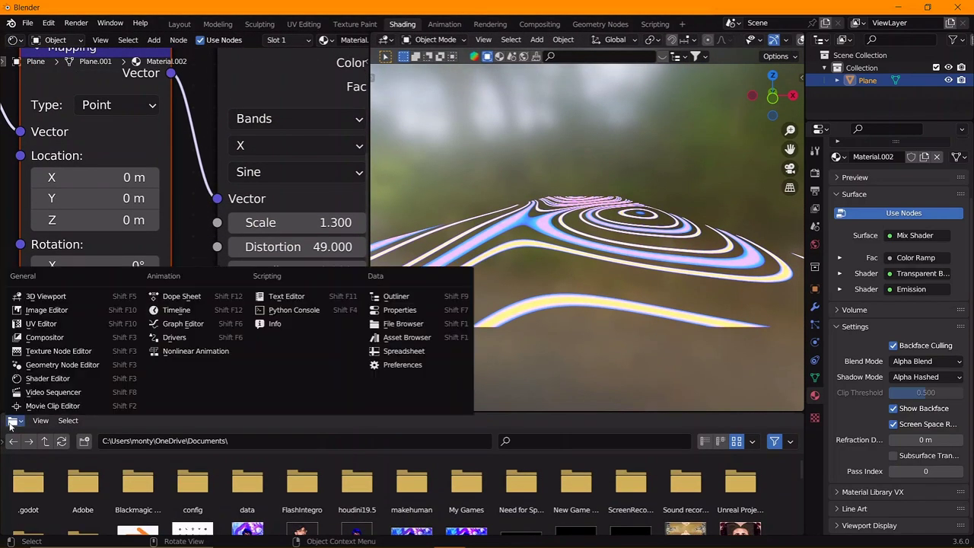
pyautogui.click(185, 310)
pyautogui.moveTo(209, 415); pyautogui.dragTo(216, 447)
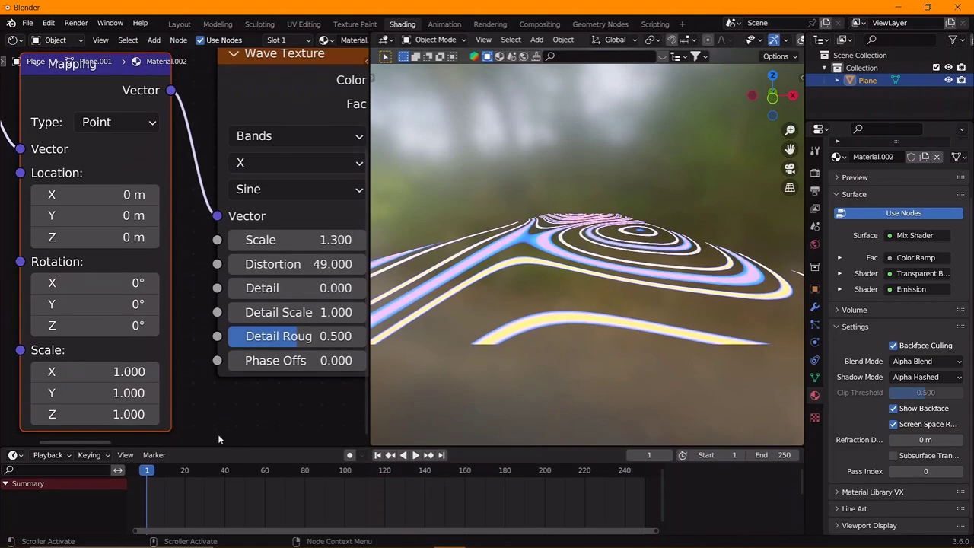
# Step: Keyframe the Mapping location at 0 m on frame 1 and Y 3 m on frame 150
pyautogui.scroll(-2, 304, 354)
pyautogui.scroll(1, 259, 319)
pyautogui.scroll(-1, 264, 288)
pyautogui.rightClick(232, 241)
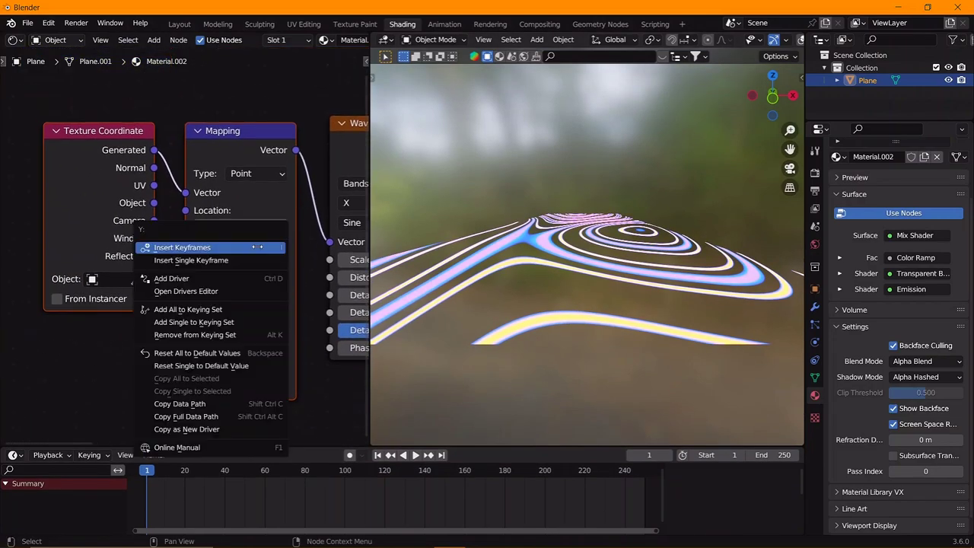
pyautogui.click(236, 246)
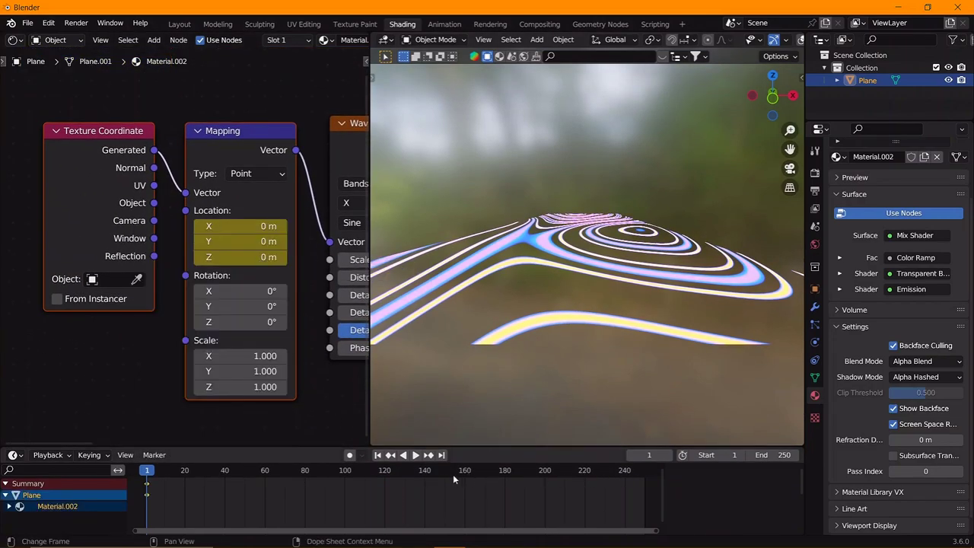
pyautogui.moveTo(259, 244); pyautogui.dragTo(305, 244)
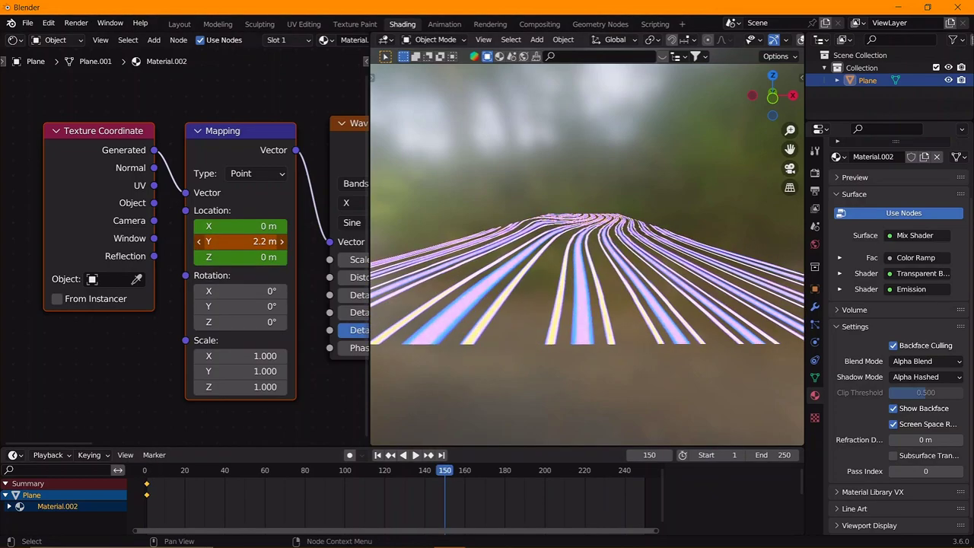
pyautogui.click(259, 243)
pyautogui.press('Return')
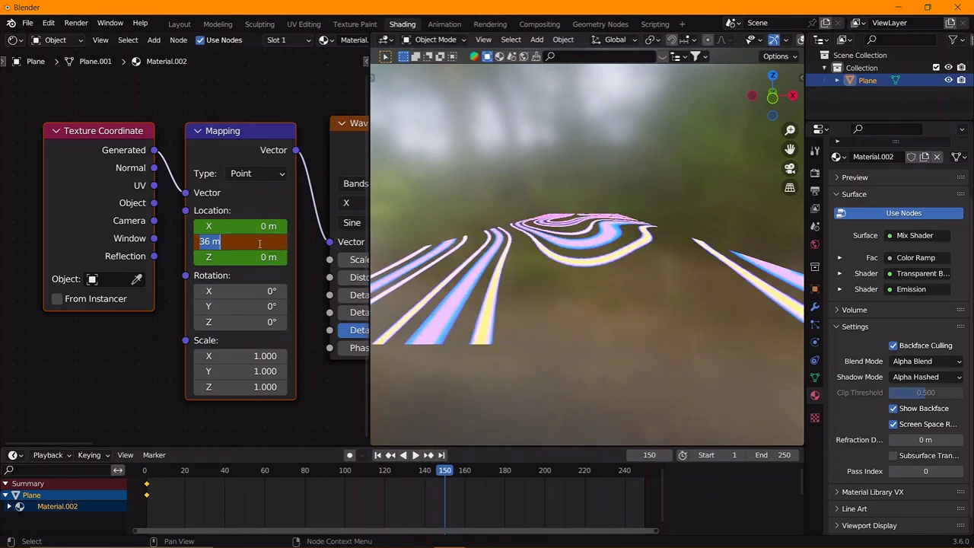
pyautogui.rightClick(247, 240)
pyautogui.click(250, 245)
# Step: Set the end frame to 151, play the stripes, and change the keyframe interpolation
pyautogui.moveTo(765, 454); pyautogui.dragTo(723, 454)
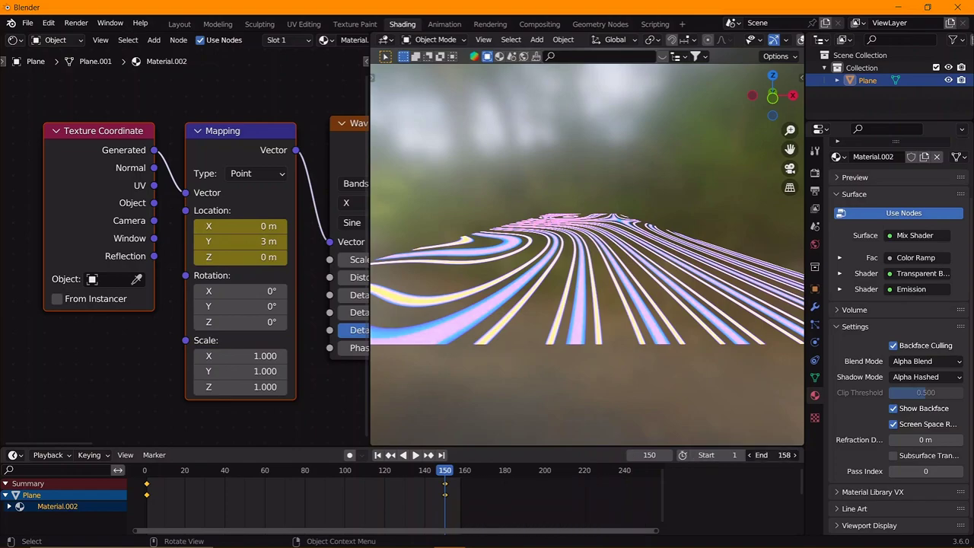
pyautogui.press('space')
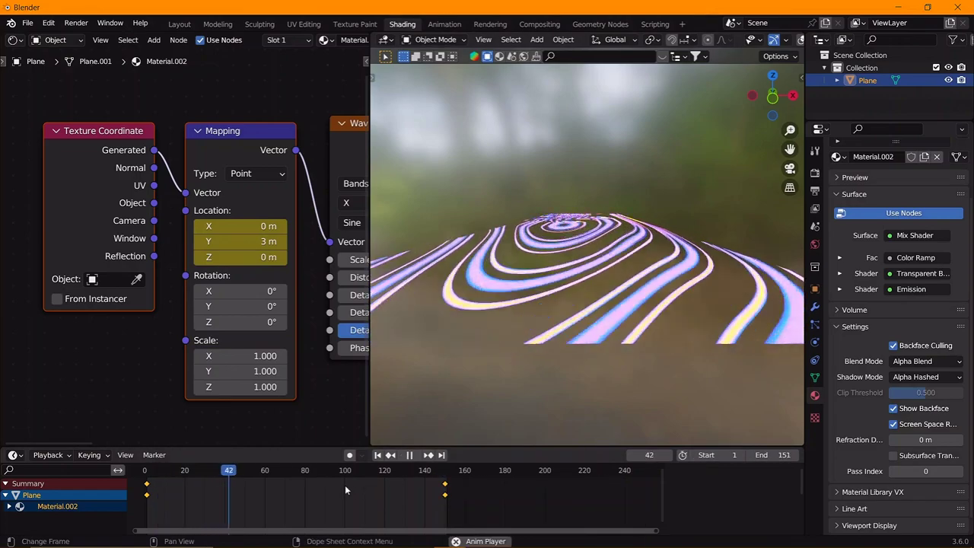
pyautogui.press('t')
pyautogui.click(162, 466)
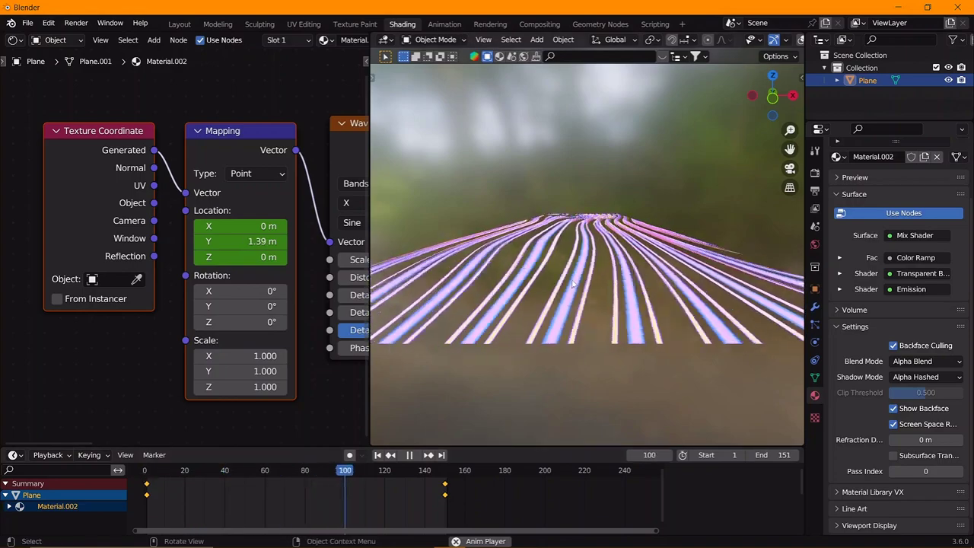
pyautogui.moveTo(582, 297); pyautogui.dragTo(586, 266, button='middle')
# Step: Add a camera, view through it, and set its focal length to 11.2 mm
pyautogui.hotkey('shift', 'a')
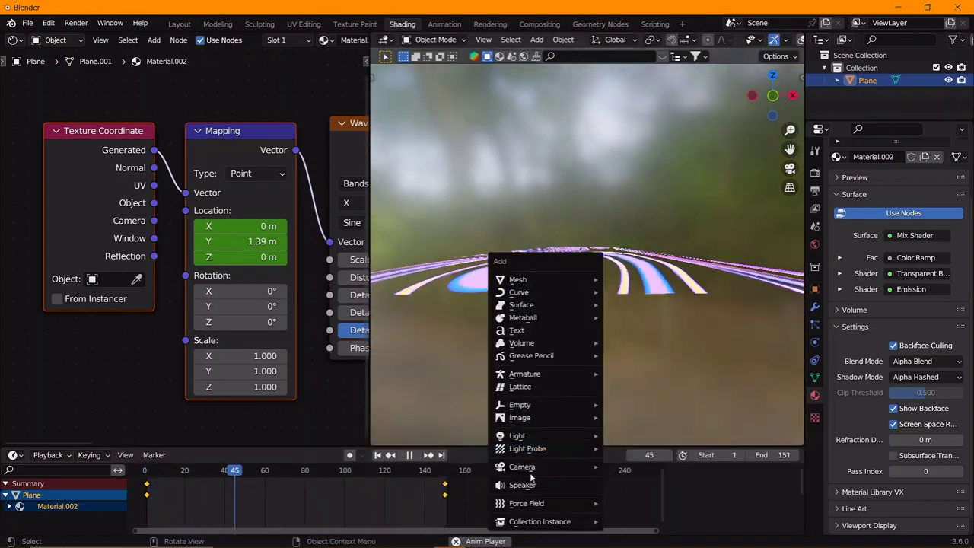
pyautogui.click(635, 463)
pyautogui.press('ctrl+alt+KP_0')
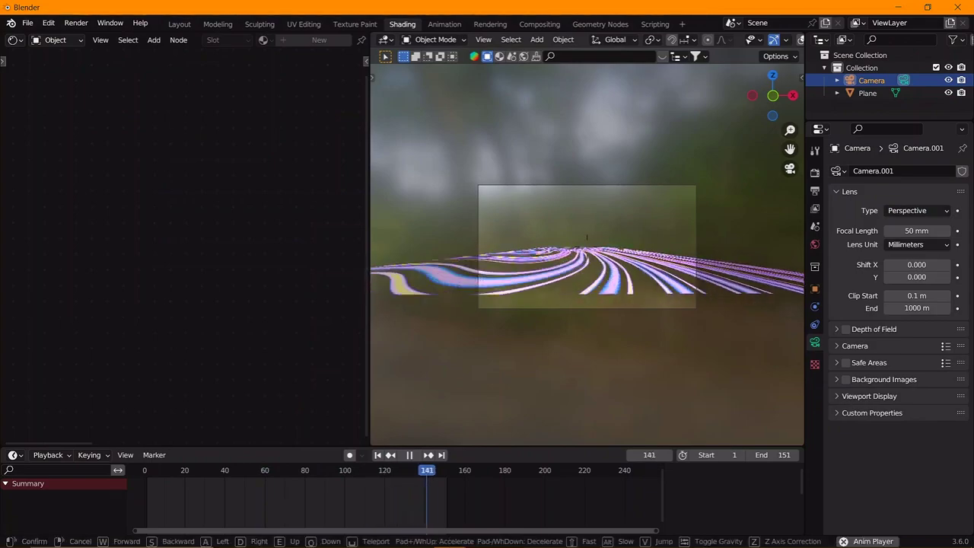
pyautogui.rightClick(586, 321)
pyautogui.click(582, 316)
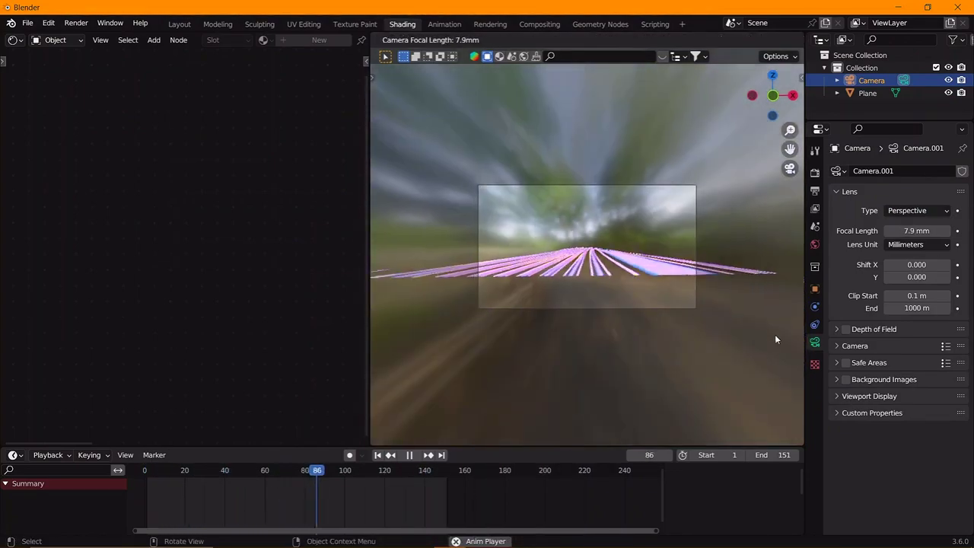
pyautogui.click(546, 328)
pyautogui.rightClick(584, 315)
pyautogui.click(583, 316)
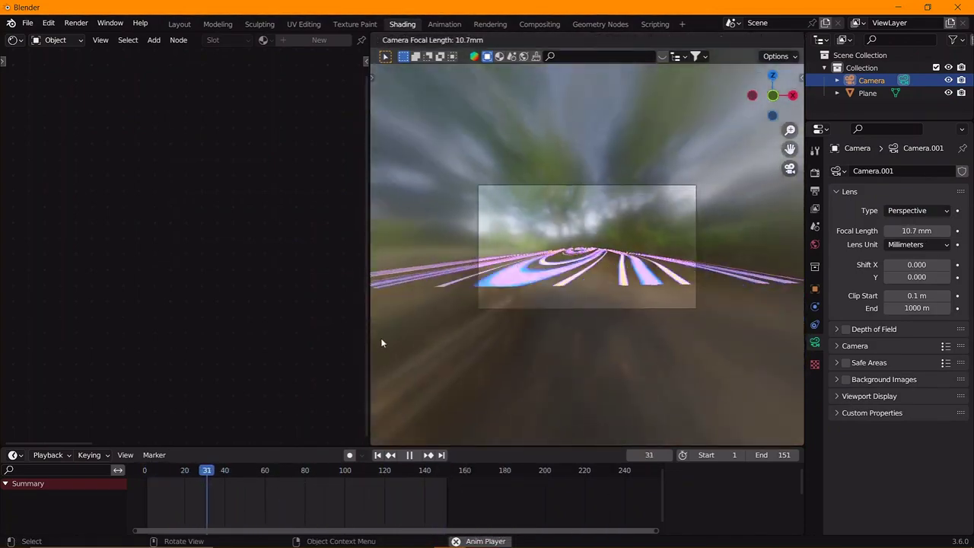
pyautogui.click(382, 338)
# Step: Walk-navigate the camera into place looking along the stripes and stop playback
pyautogui.hotkey('shift', '`')
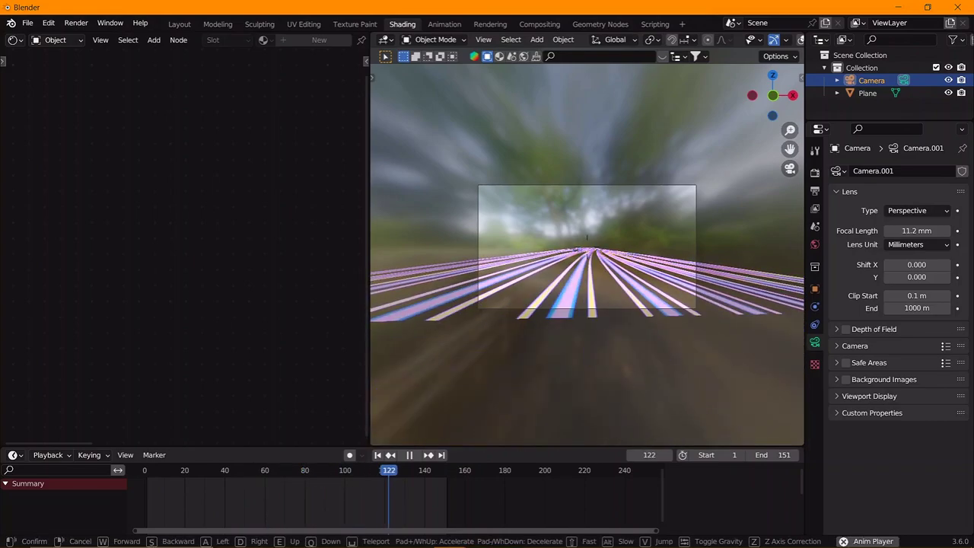
pyautogui.click(390, 131)
pyautogui.press('space')
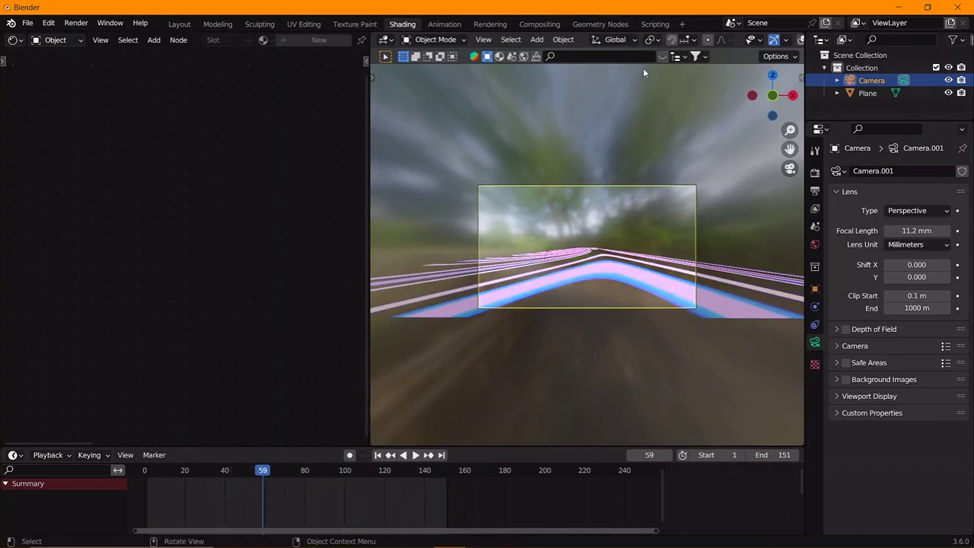
pyautogui.scroll(3, 605, 195)
pyautogui.keyDown('shift'); pyautogui.moveTo(622, 238); pyautogui.dragTo(622, 252, button='middle'); pyautogui.keyUp('shift')
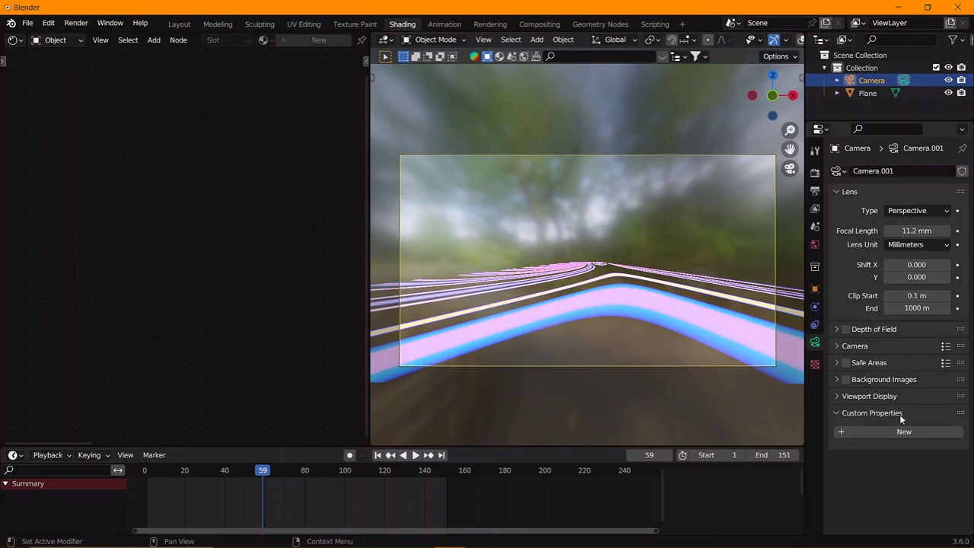
# Step: Set the camera Passepartout to 1.0 and switch to Rendered shading
pyautogui.click(869, 396)
pyautogui.moveTo(923, 487); pyautogui.dragTo(952, 488)
pyautogui.scroll(1, 589, 328)
pyautogui.scroll(1, 589, 324)
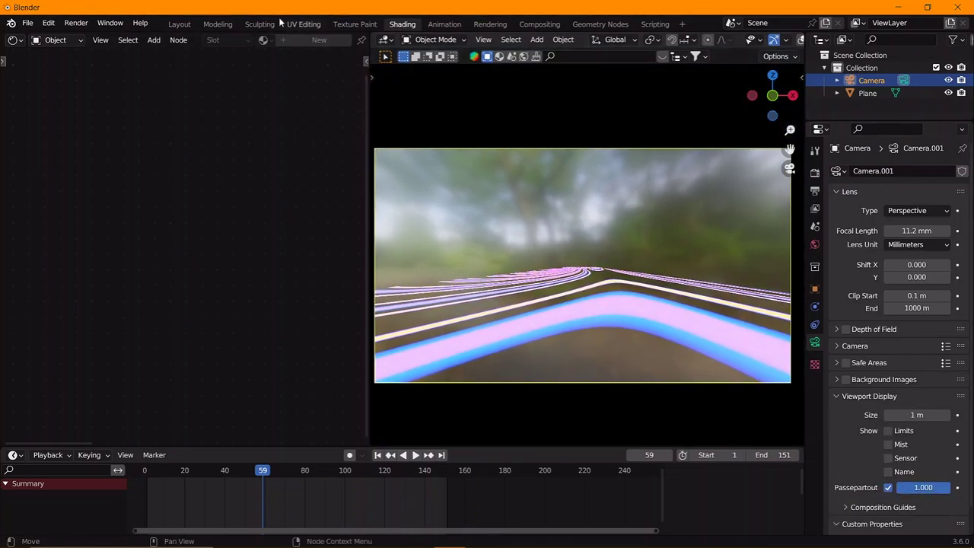
pyautogui.click(781, 41)
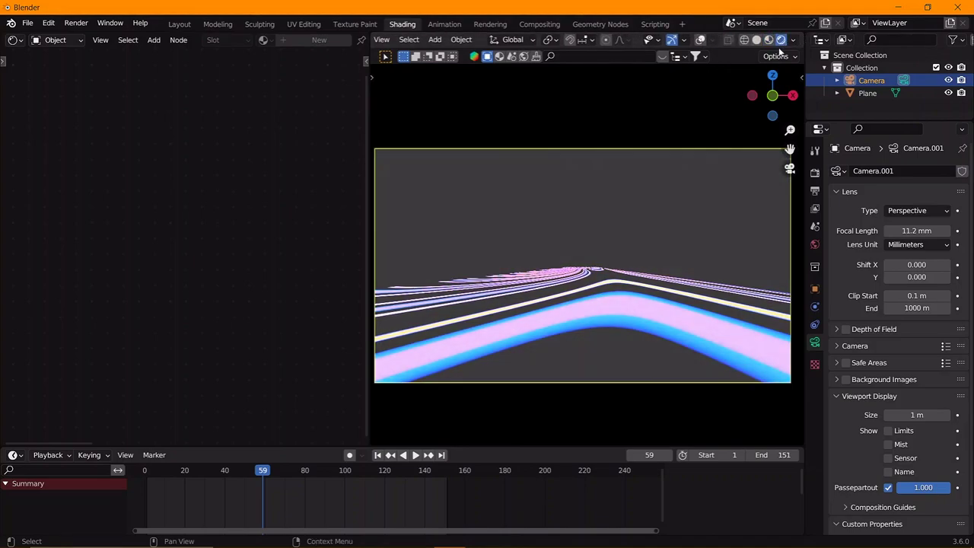
# Step: Make the World background colour black
pyautogui.click(814, 245)
pyautogui.click(920, 255)
pyautogui.moveTo(921, 231); pyautogui.dragTo(852, 231)
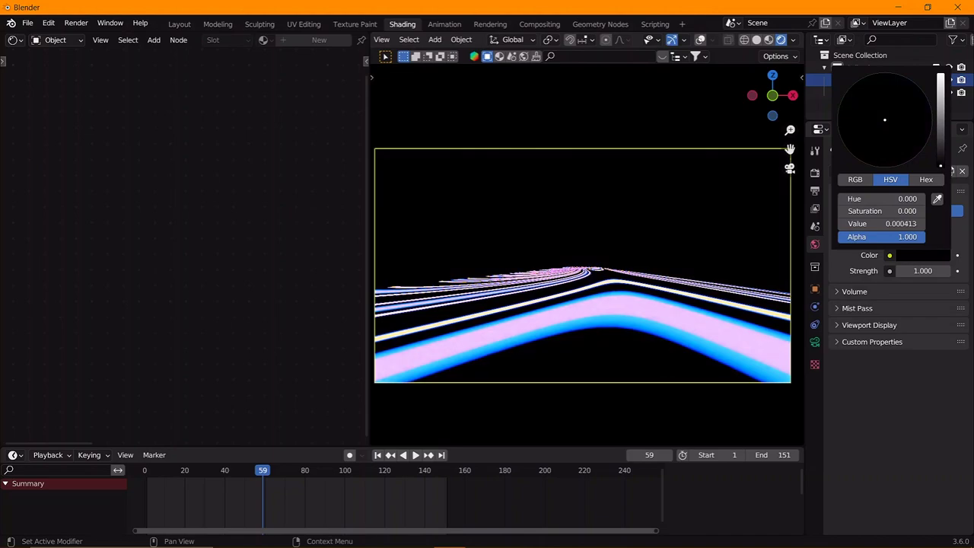
# Step: Play the animation while walk-navigating through the scene, then stop
pyautogui.press('space')
pyautogui.hotkey('shift', '`')
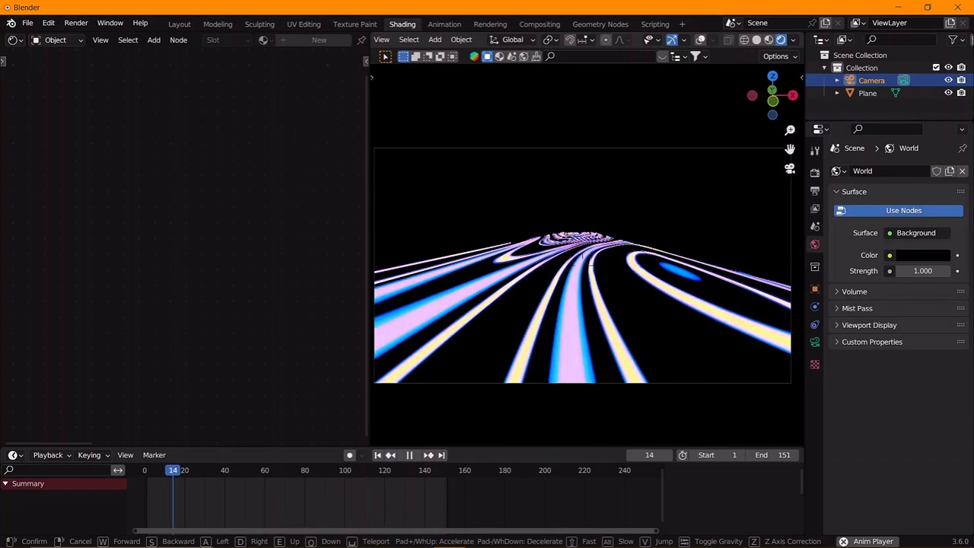
pyautogui.click(633, 259)
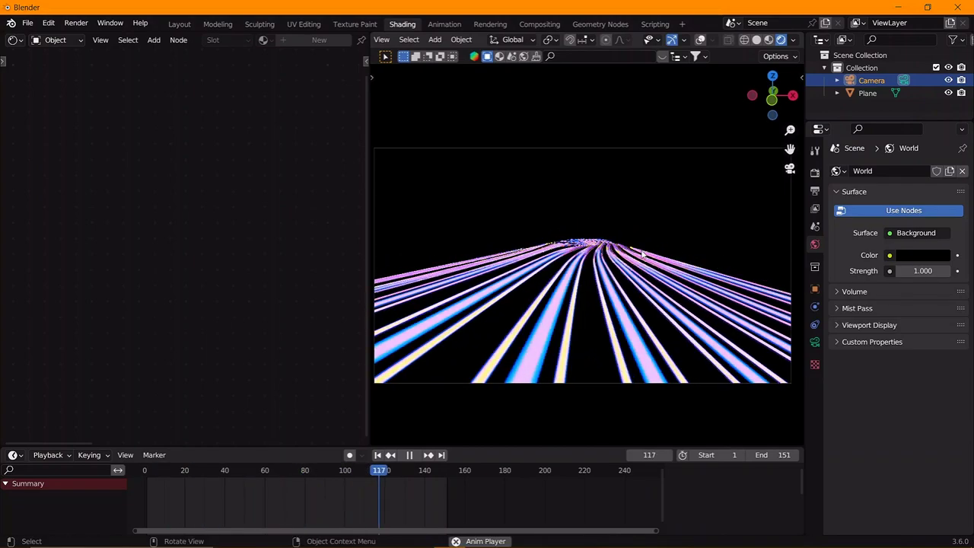
pyautogui.press('space')
# Step: Select the plane and reconnect its node link to the Material Output
pyautogui.click(576, 307)
pyautogui.scroll(-3, 228, 251)
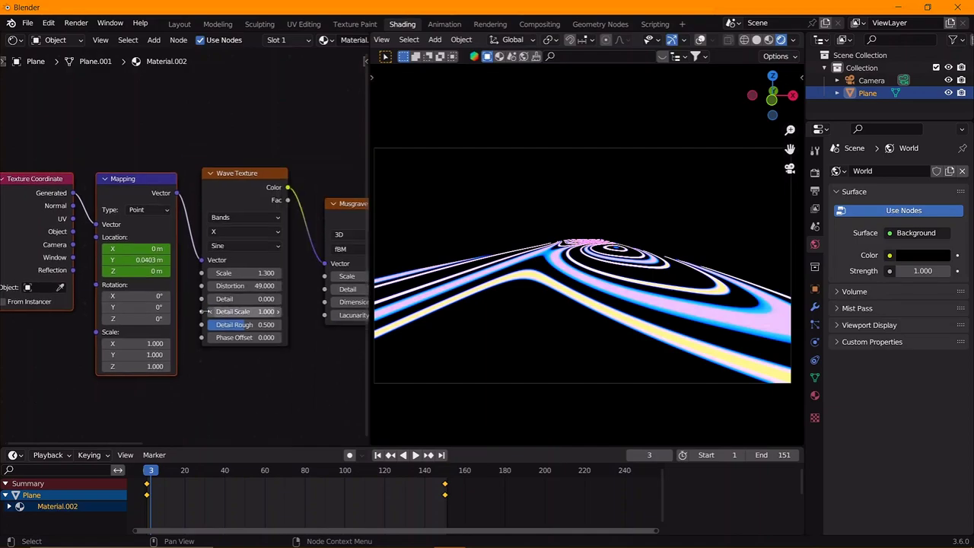
pyautogui.moveTo(289, 305)
pyautogui.mouseDown(button='middle')
pyautogui.moveTo(209, 261)
pyautogui.moveTo(186, 264)
pyautogui.mouseUp(button='middle')
pyautogui.scroll(-2, 210, 261)
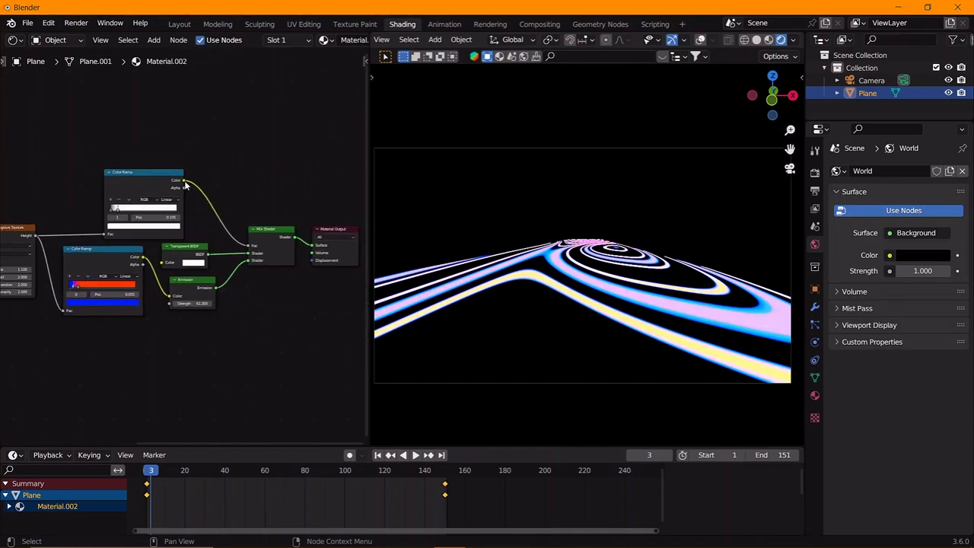
pyautogui.moveTo(313, 263); pyautogui.dragTo(314, 261)
# Step: Play the stripe animation and stop it at frame 119
pyautogui.press('space')
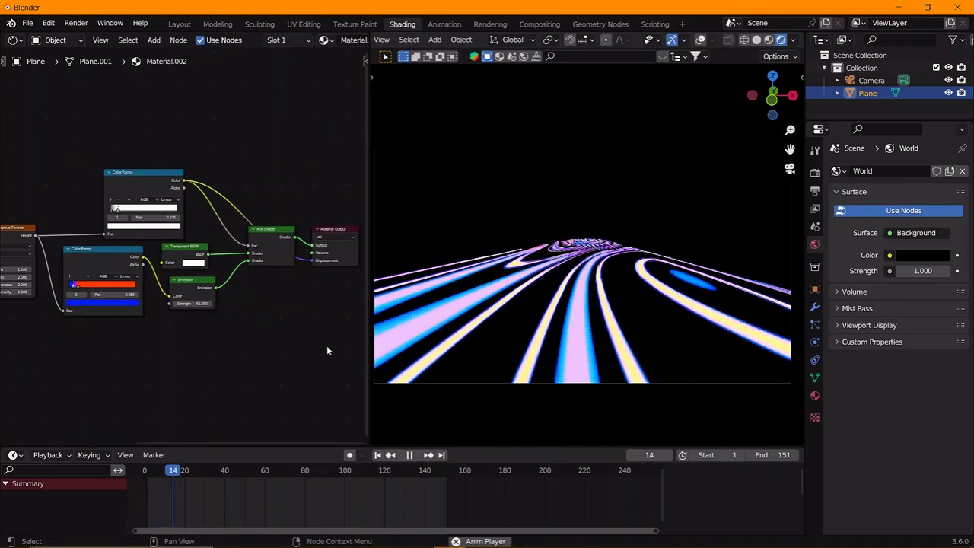
pyautogui.press('space')
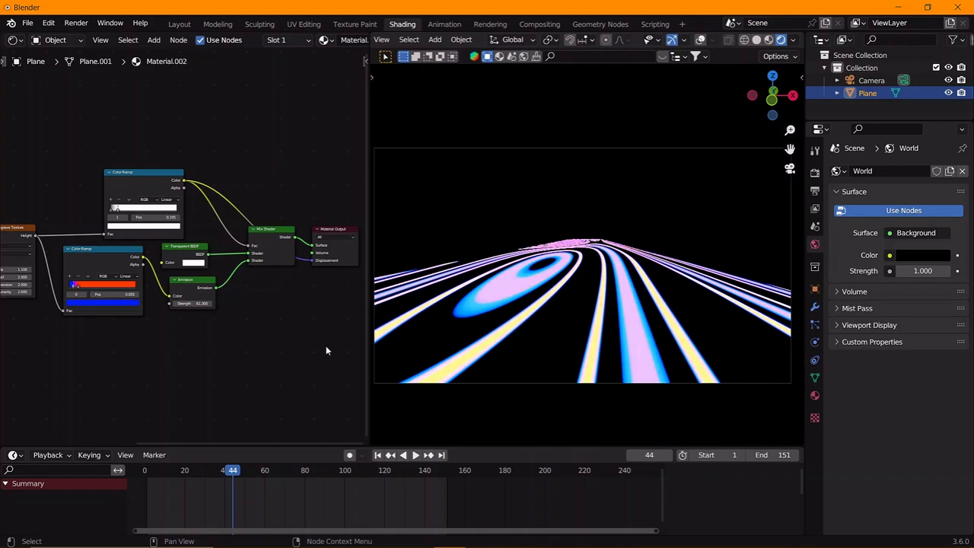
pyautogui.press('space')
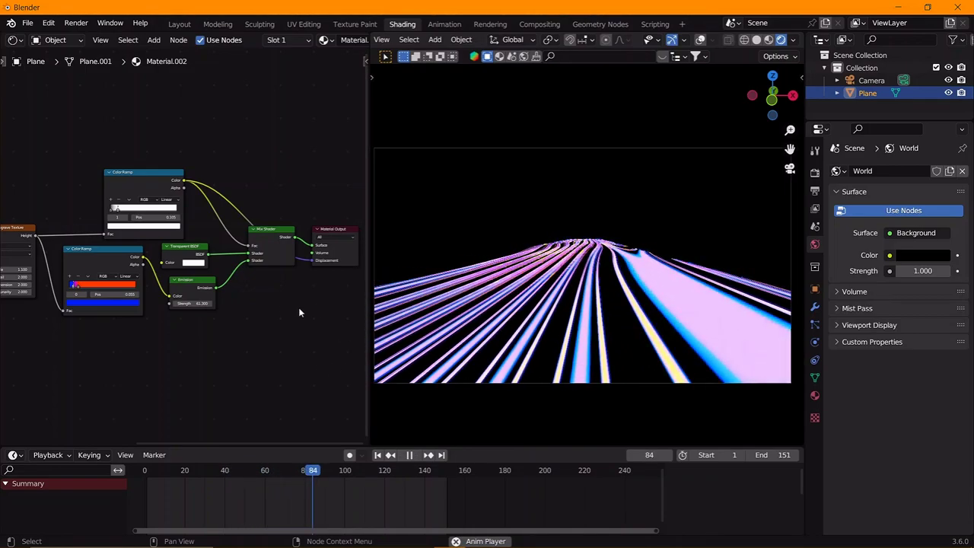
pyautogui.press('space')
pyautogui.scroll(4, 198, 244)
# Step: Add a new violet stop to the Color Ramp
pyautogui.scroll(4, 198, 244)
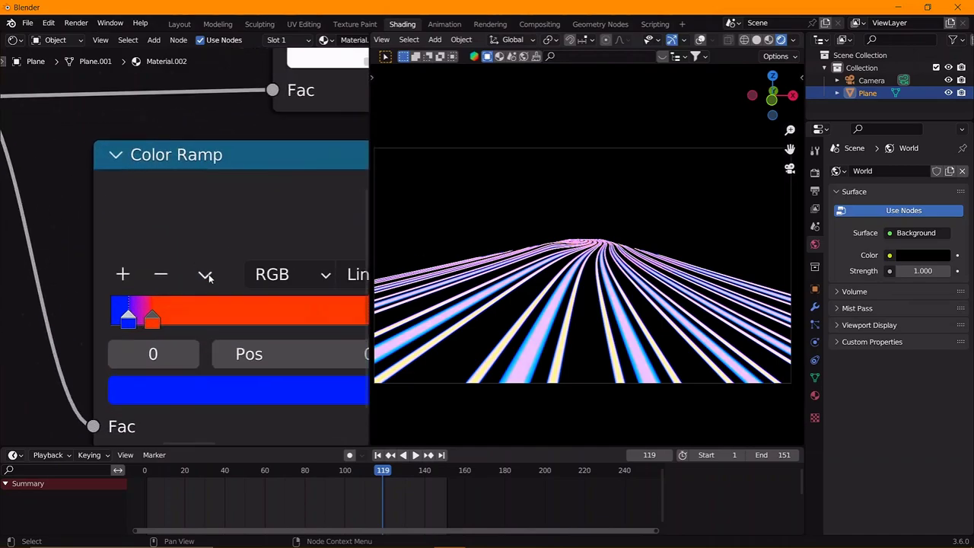
pyautogui.moveTo(579, 251)
pyautogui.mouseDown(button='middle')
pyautogui.moveTo(689, 320)
pyautogui.moveTo(598, 335)
pyautogui.moveTo(579, 323)
pyautogui.mouseUp(button='middle')
pyautogui.click(142, 312)
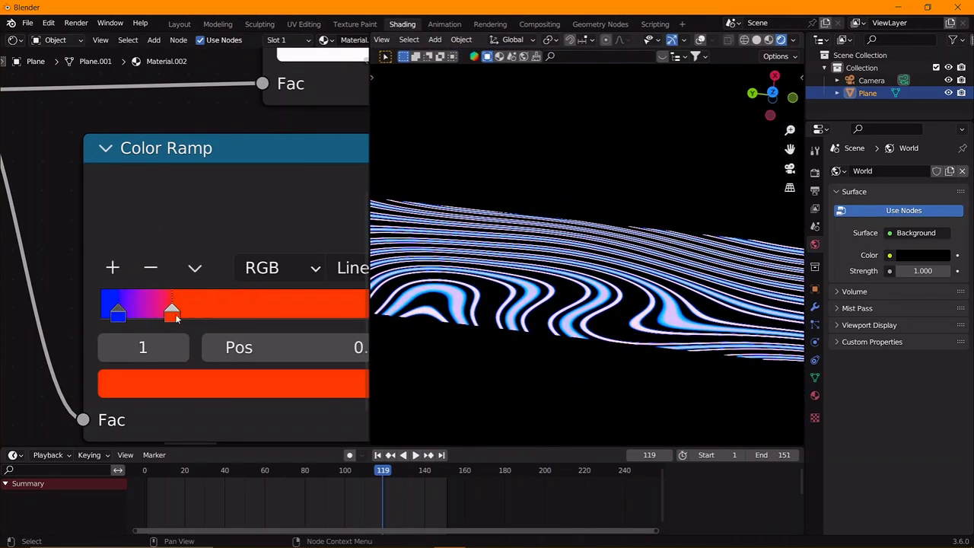
pyautogui.click(111, 269)
pyautogui.click(195, 381)
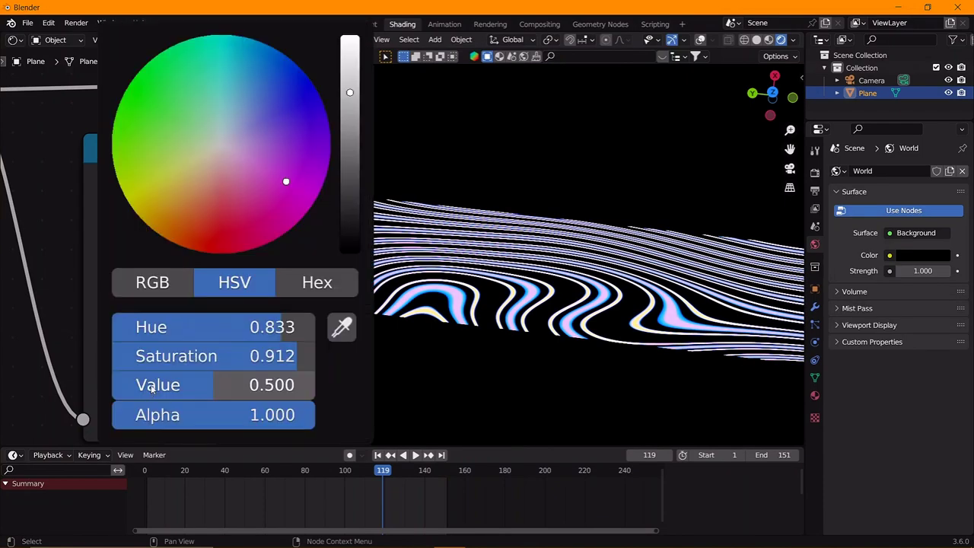
pyautogui.moveTo(285, 182); pyautogui.dragTo(327, 118)
pyautogui.click(142, 311)
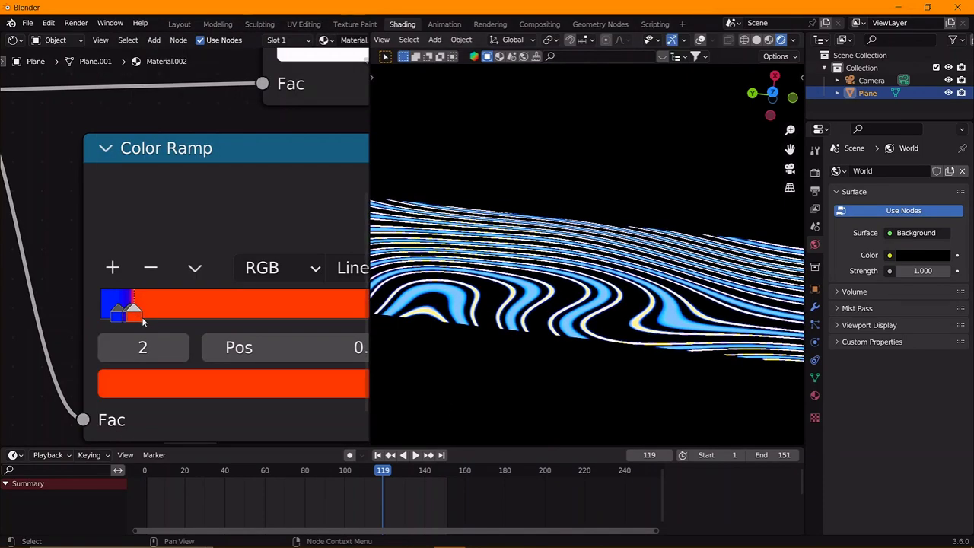
# Step: Slide the violet and orange stops toward the ramp's left end
pyautogui.moveTo(134, 312); pyautogui.dragTo(122, 317)
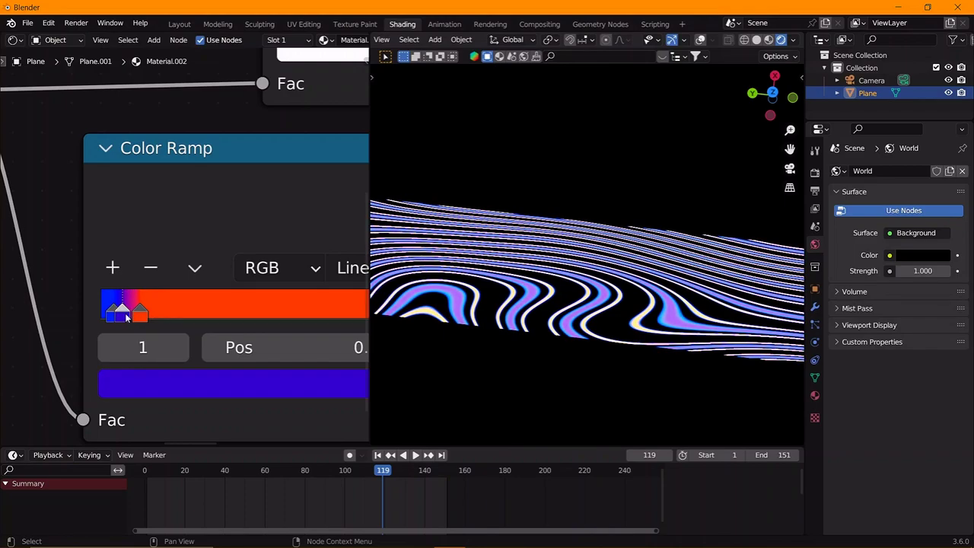
pyautogui.moveTo(139, 313); pyautogui.dragTo(134, 316)
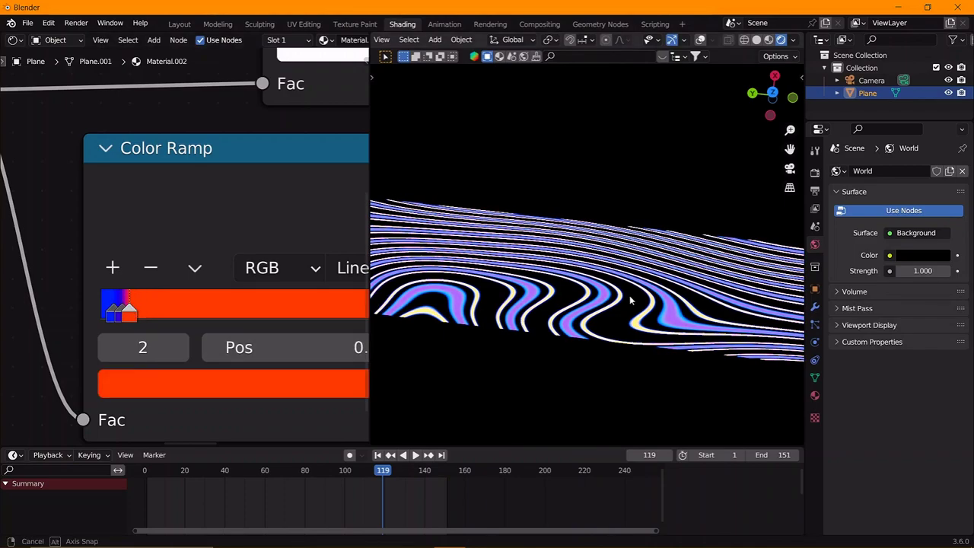
pyautogui.moveTo(630, 301); pyautogui.dragTo(641, 297, button='middle')
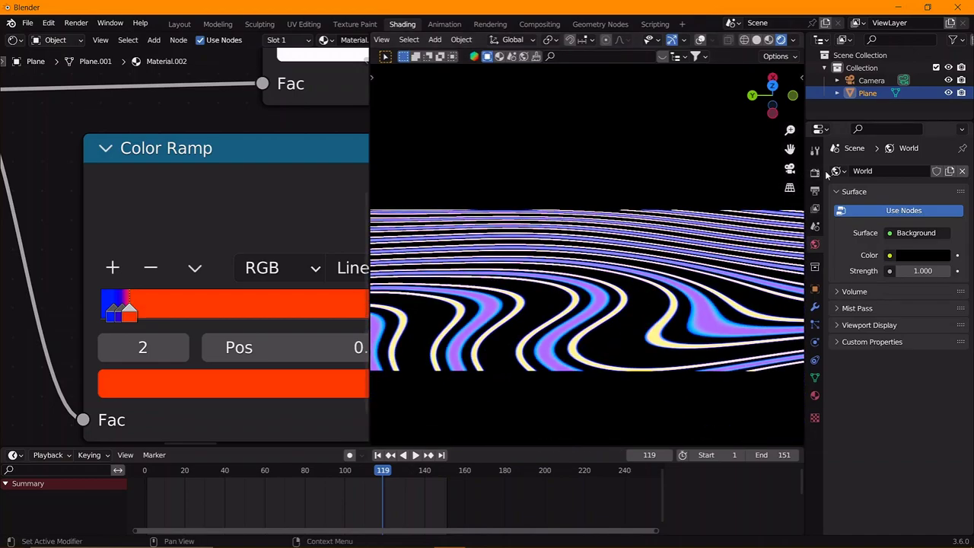
# Step: Enable Bloom, preview the glow through the camera to frame 116, then return to Solid shading in Layout
pyautogui.click(816, 172)
pyautogui.click(846, 276)
pyautogui.press('KP_0')
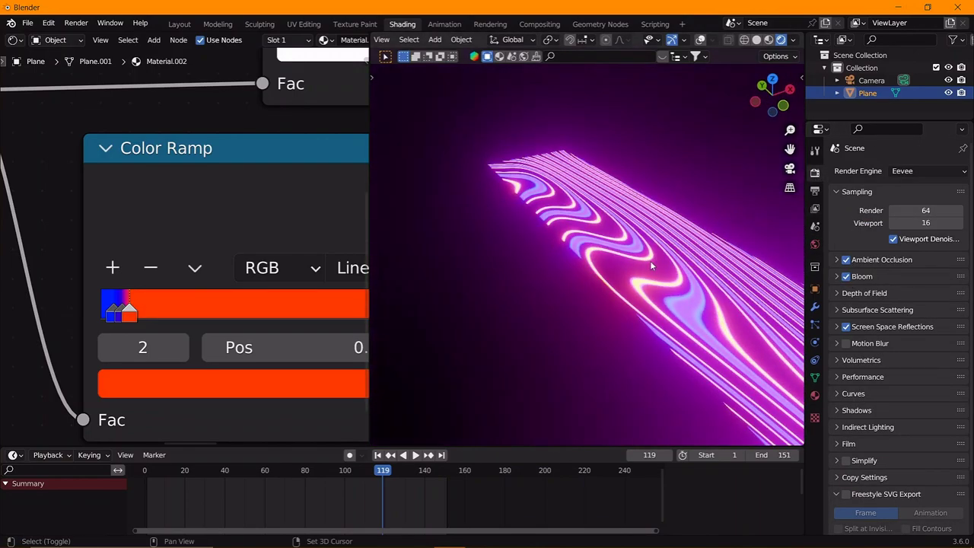
pyautogui.press('space')
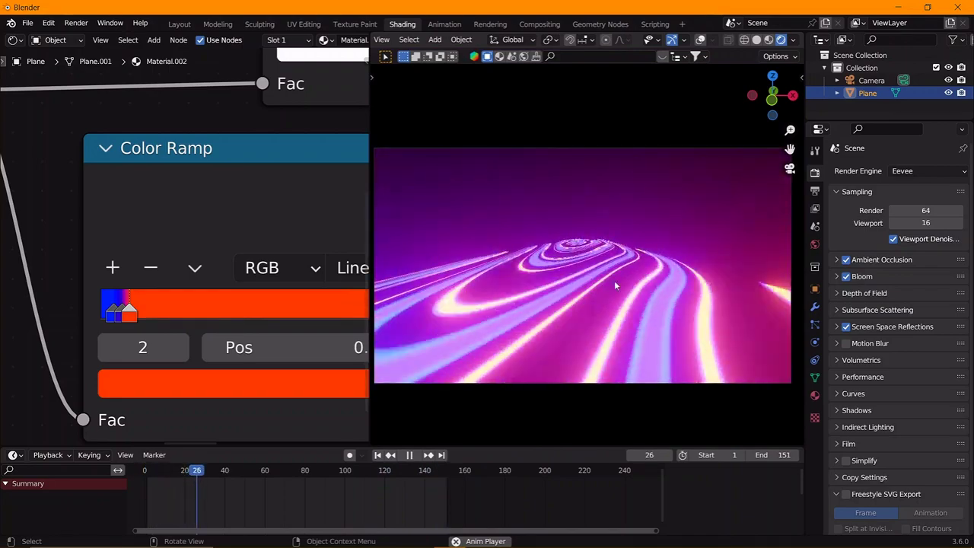
pyautogui.press('space')
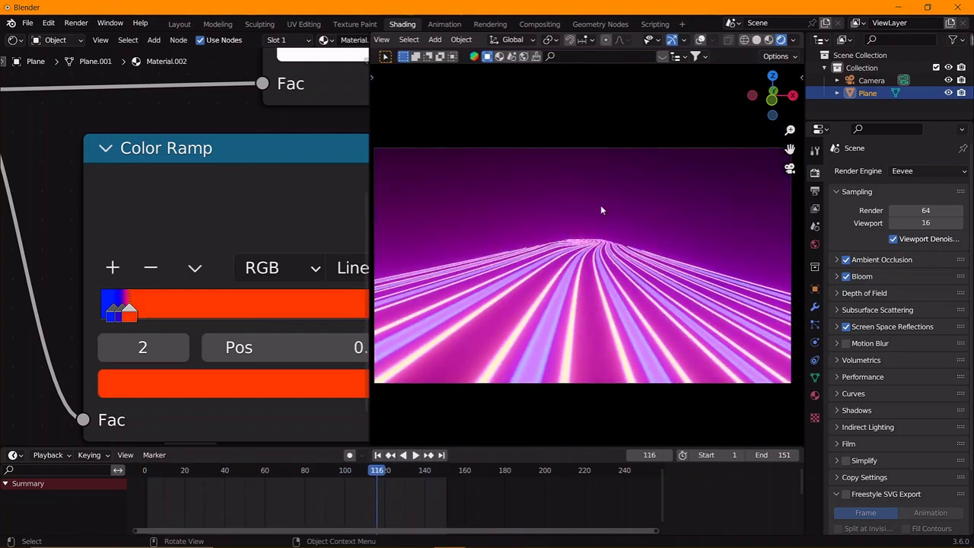
pyautogui.click(756, 39)
pyautogui.click(180, 24)
# Step: Start an FBX import and go to the mixamo bookmark folder
pyautogui.moveTo(344, 310); pyautogui.dragTo(385, 326, button='middle')
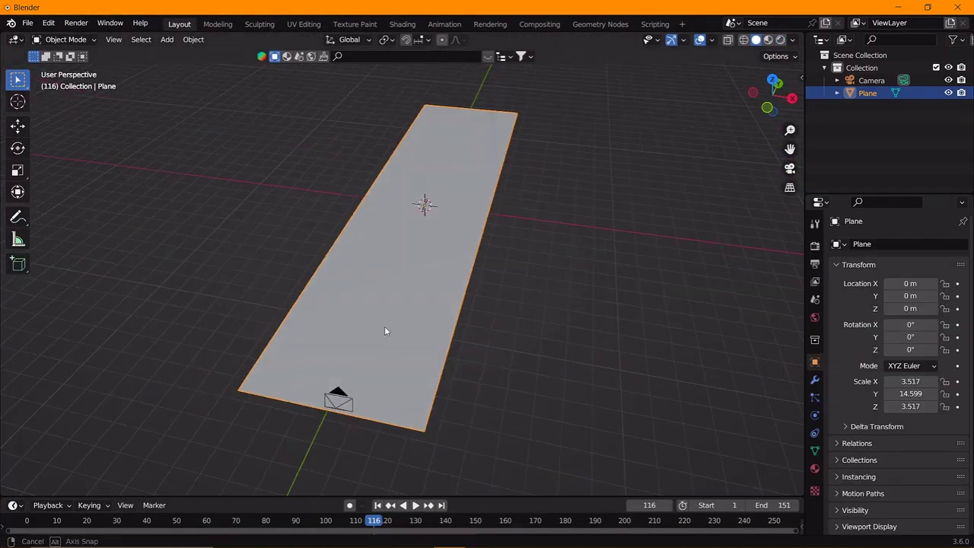
pyautogui.click(28, 23)
pyautogui.moveTo(49, 194)
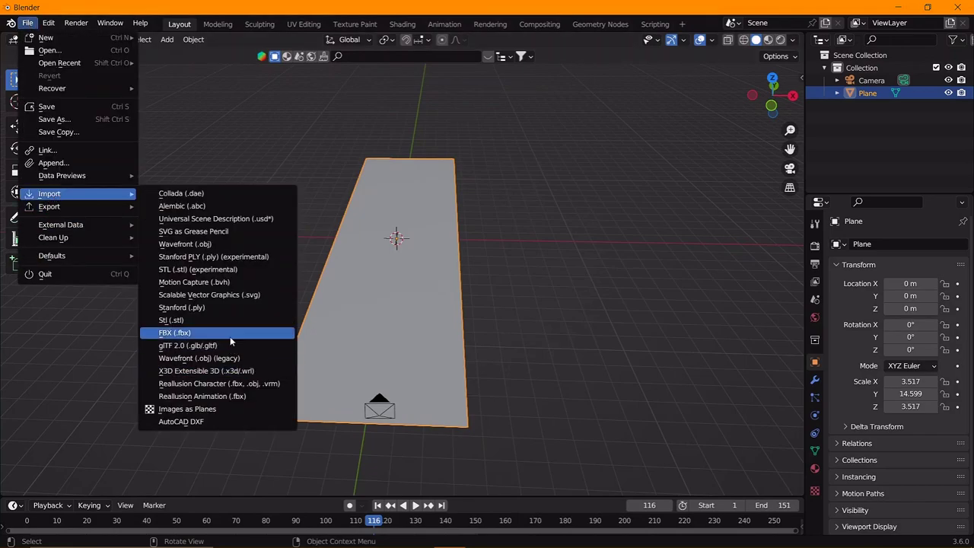
pyautogui.click(230, 336)
pyautogui.scroll(-5, 467, 327)
pyautogui.click(200, 413)
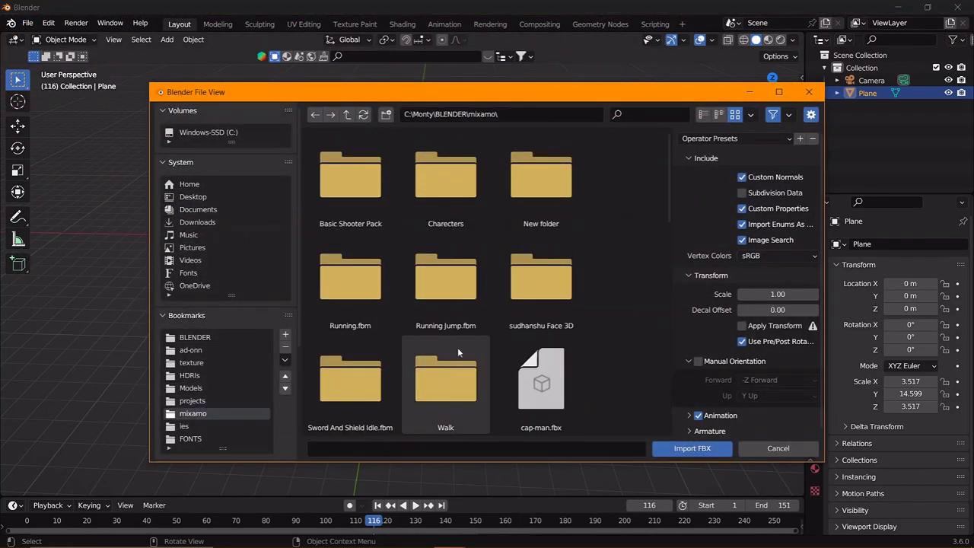
# Step: Pick Running.fbx from the mixamo folder and import it
pyautogui.scroll(-3, 458, 351)
pyautogui.scroll(-1, 520, 308)
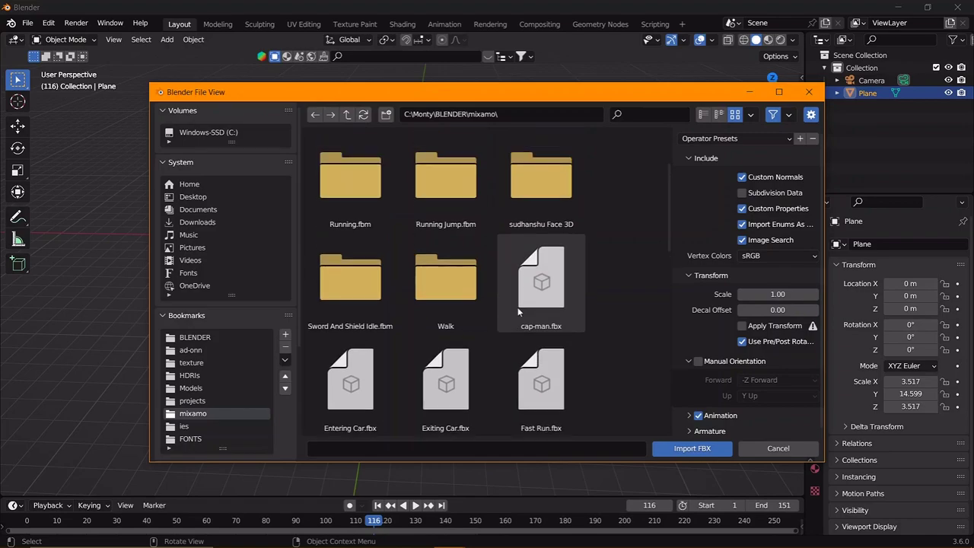
pyautogui.scroll(-3, 525, 274)
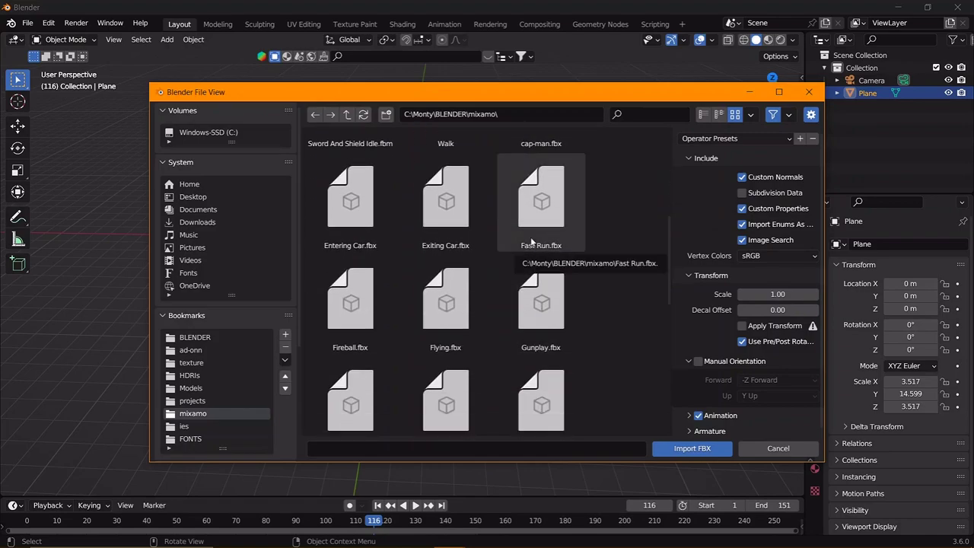
pyautogui.scroll(2, 534, 251)
pyautogui.scroll(-3, 541, 263)
pyautogui.scroll(-2, 544, 274)
pyautogui.scroll(2, 545, 252)
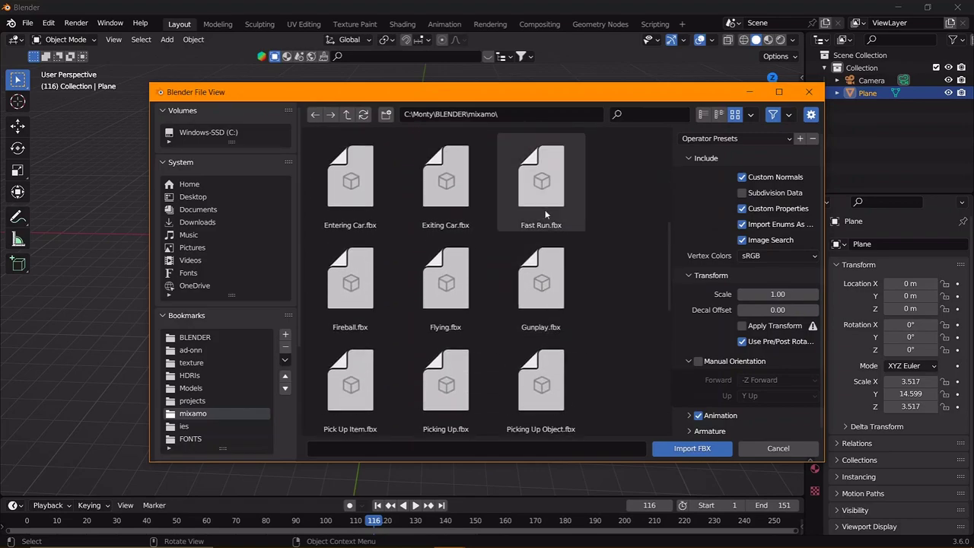
pyautogui.click(533, 173)
pyautogui.scroll(-7, 593, 289)
pyautogui.scroll(-4, 617, 334)
pyautogui.click(335, 197)
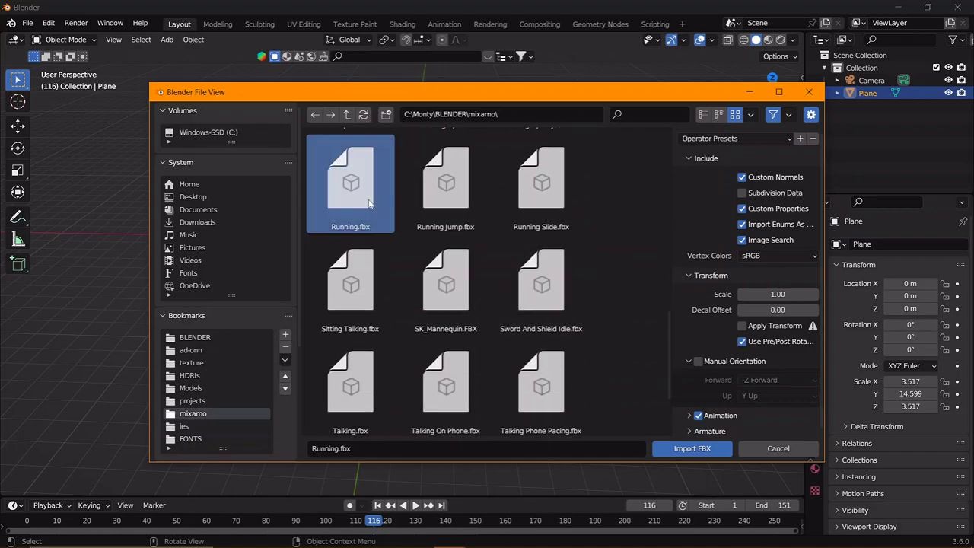
pyautogui.scroll(-2, 502, 345)
pyautogui.scroll(2, 478, 339)
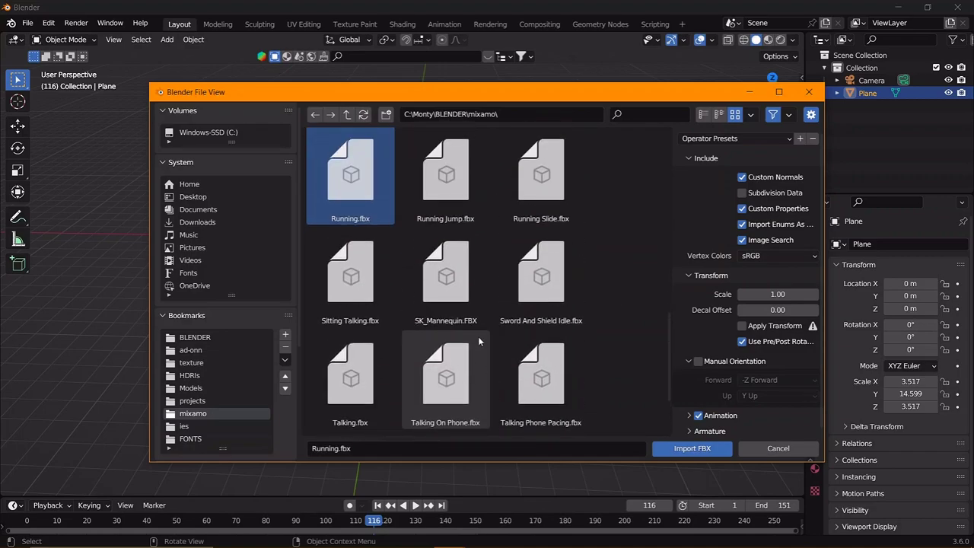
pyautogui.scroll(1, 426, 297)
pyautogui.doubleClick(350, 228)
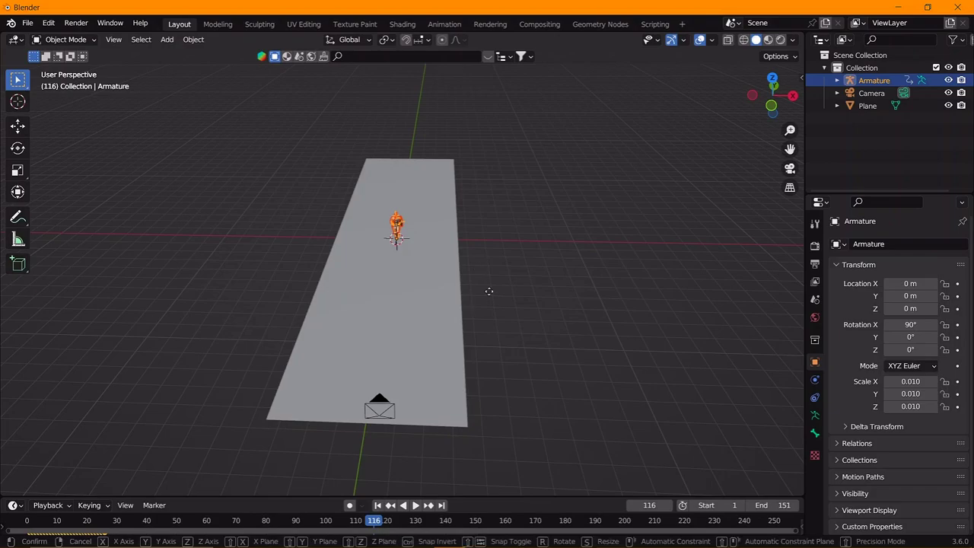
# Step: Move the running character to X -7.7828 m and import a T-pose character FBX
pyautogui.press('x')
pyautogui.click(356, 297)
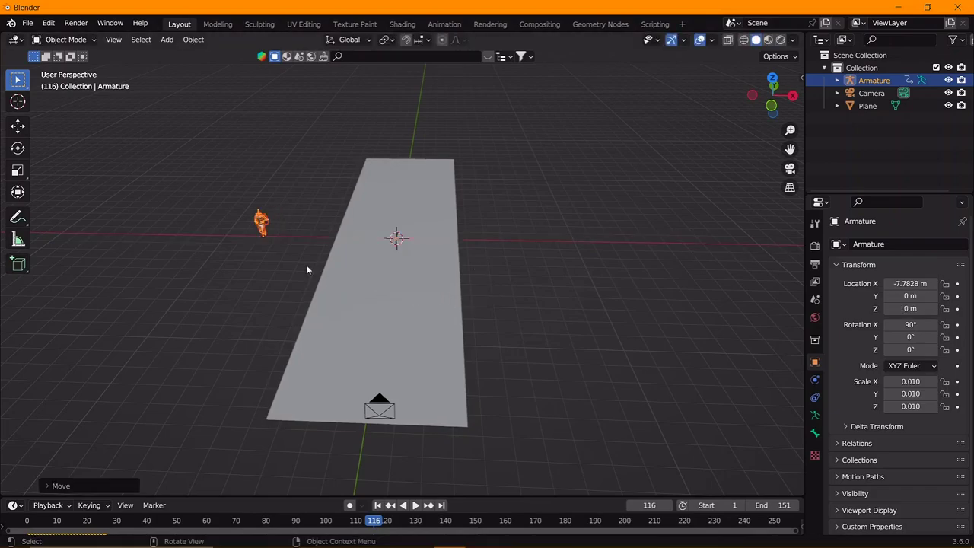
pyautogui.click(28, 24)
pyautogui.click(191, 318)
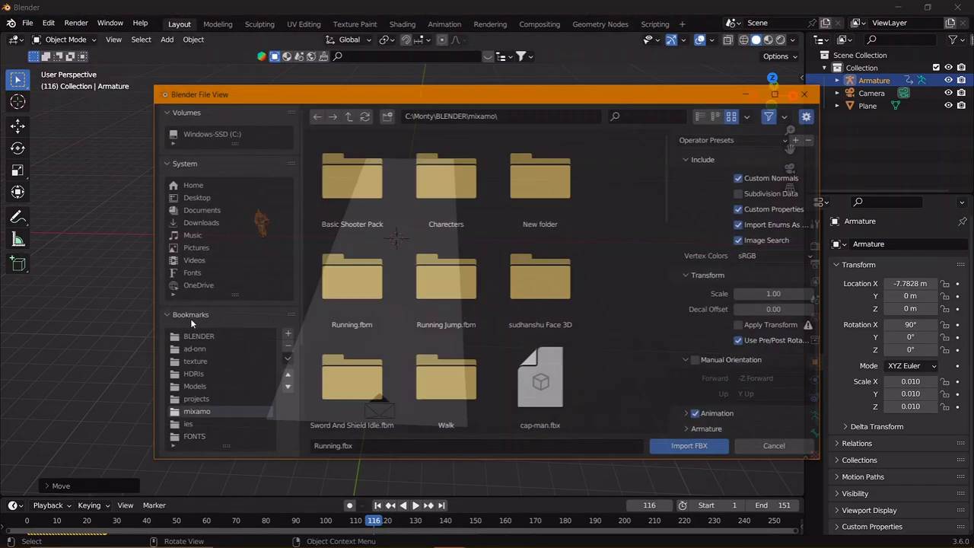
pyautogui.doubleClick(541, 282)
pyautogui.click(442, 279)
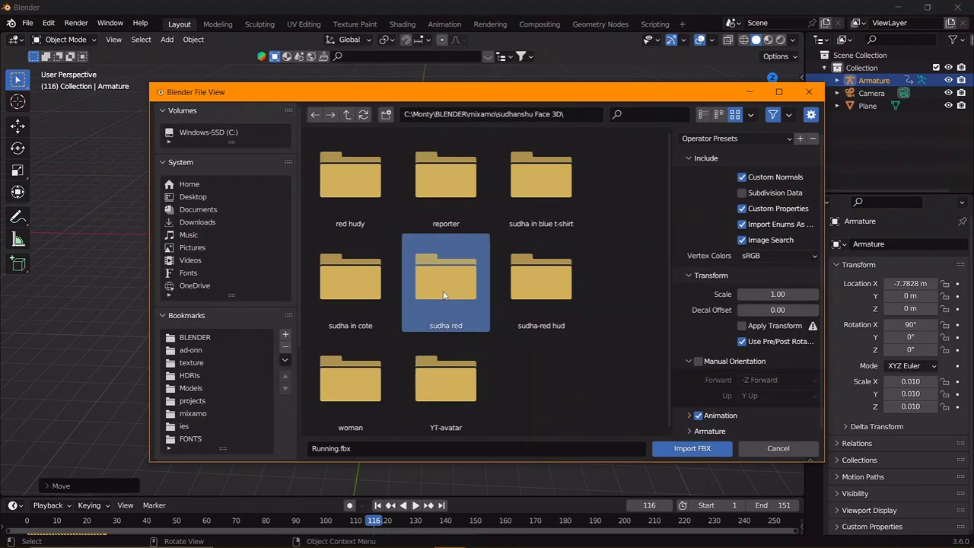
pyautogui.doubleClick(376, 270)
pyautogui.doubleClick(350, 179)
pyautogui.doubleClick(434, 192)
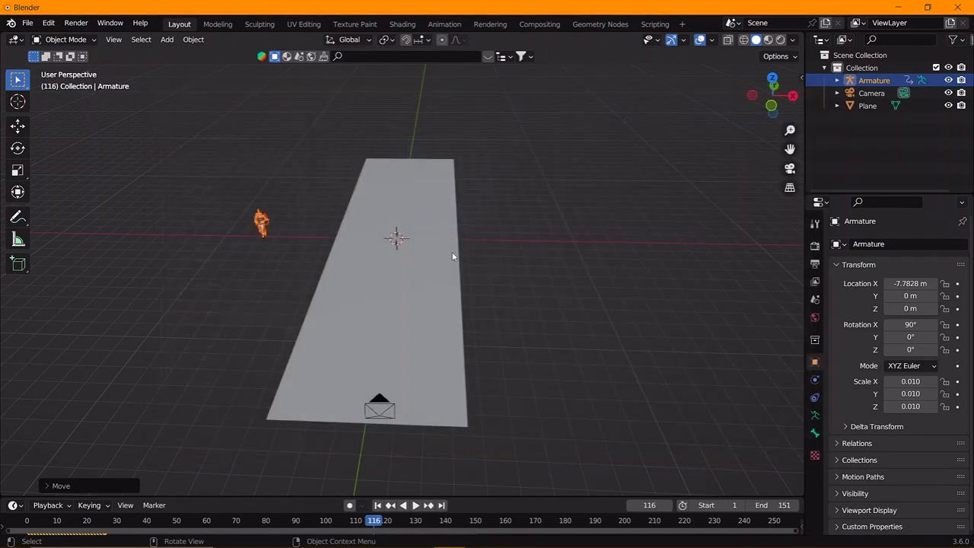
# Step: Reset the T-pose avatar's position, then select and delete it
pyautogui.moveTo(417, 248); pyautogui.dragTo(459, 280, button='middle')
pyautogui.press('g')
pyautogui.press('x')
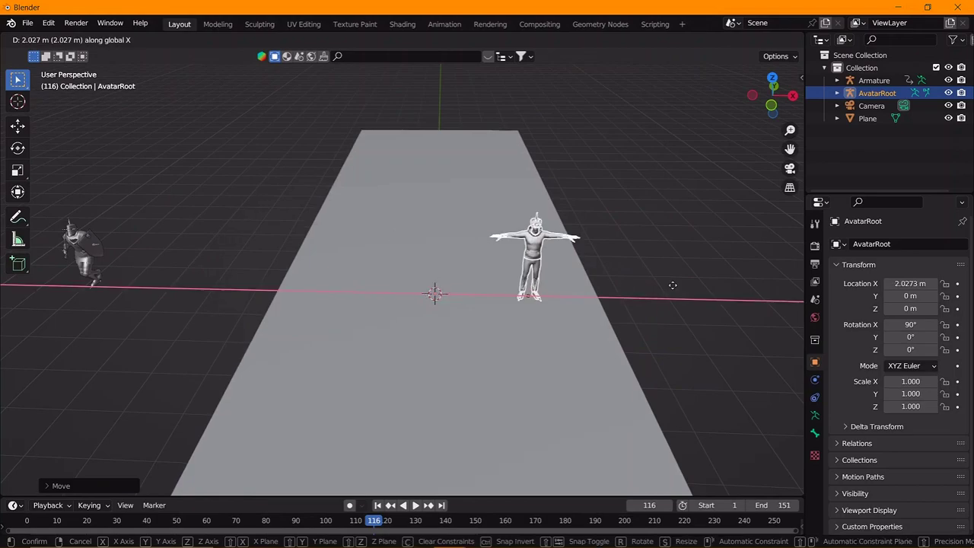
pyautogui.click(752, 292)
pyautogui.hotkey('alt', 'g')
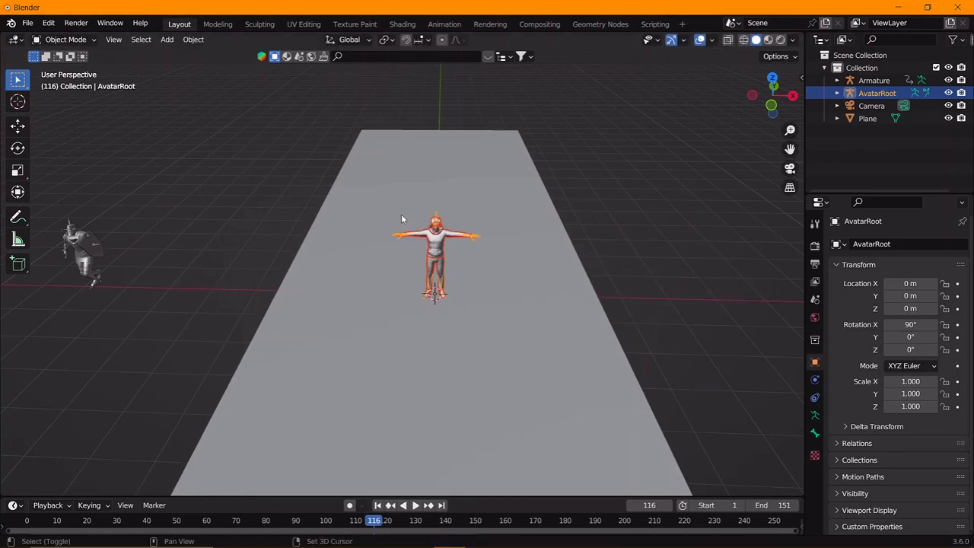
pyautogui.moveTo(401, 214); pyautogui.dragTo(114, 228, button='middle')
pyautogui.click(114, 228)
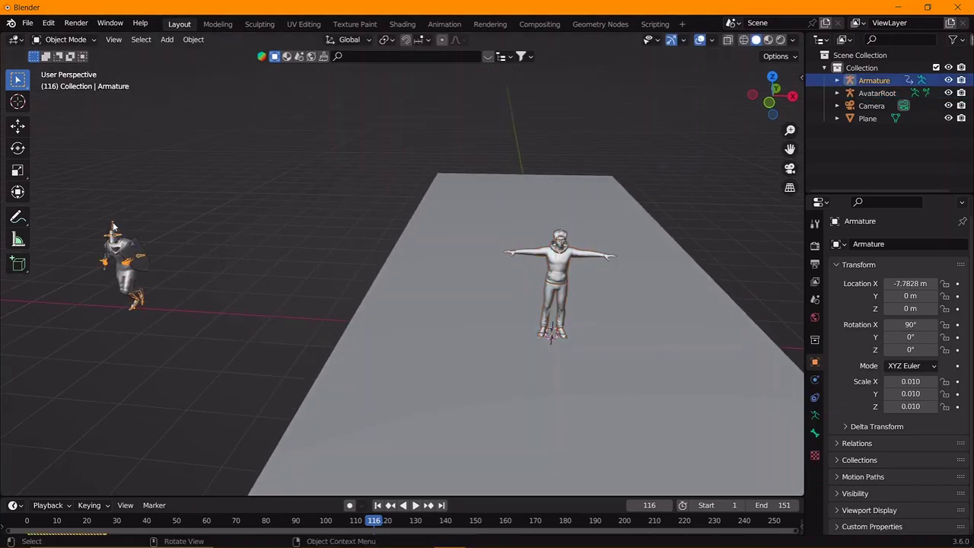
pyautogui.moveTo(510, 256)
pyautogui.mouseDown(button='middle')
pyautogui.moveTo(317, 247)
pyautogui.moveTo(580, 304)
pyautogui.mouseUp(button='middle')
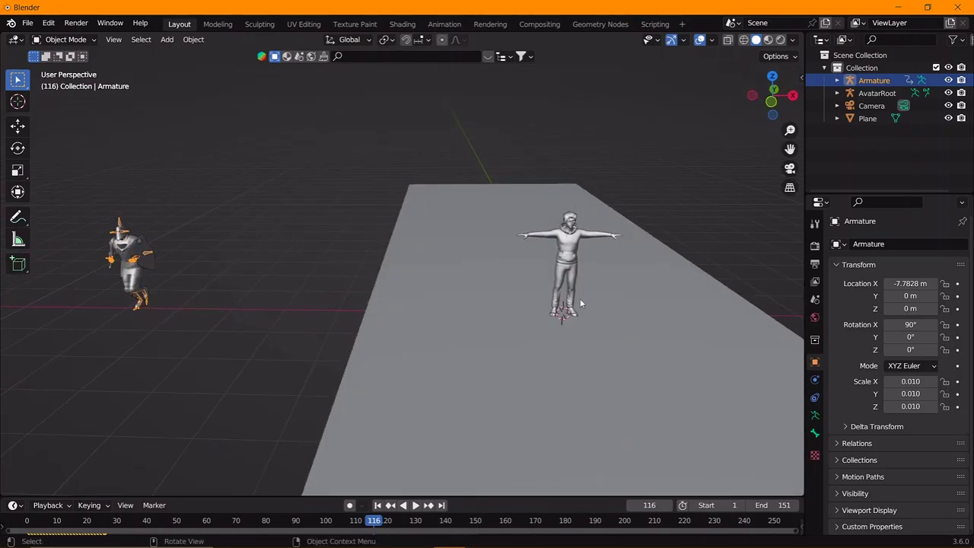
pyautogui.click(591, 247)
pyautogui.press('Delete')
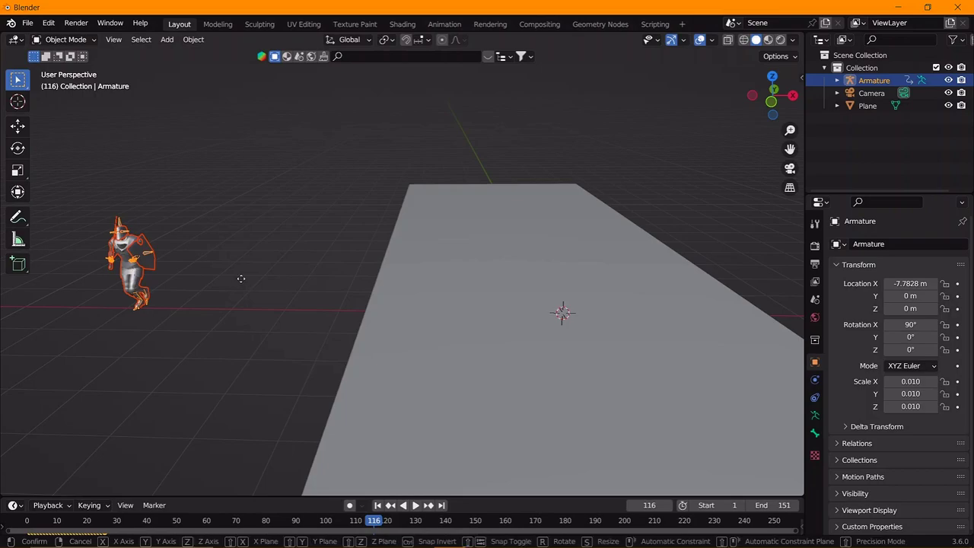
# Step: Move the running character back to the centre along X and view through the camera
pyautogui.press('x')
pyautogui.click(660, 300)
pyautogui.press('KP_0')
# Step: Move the walking character back along Y to -12.532 m
pyautogui.press('space')
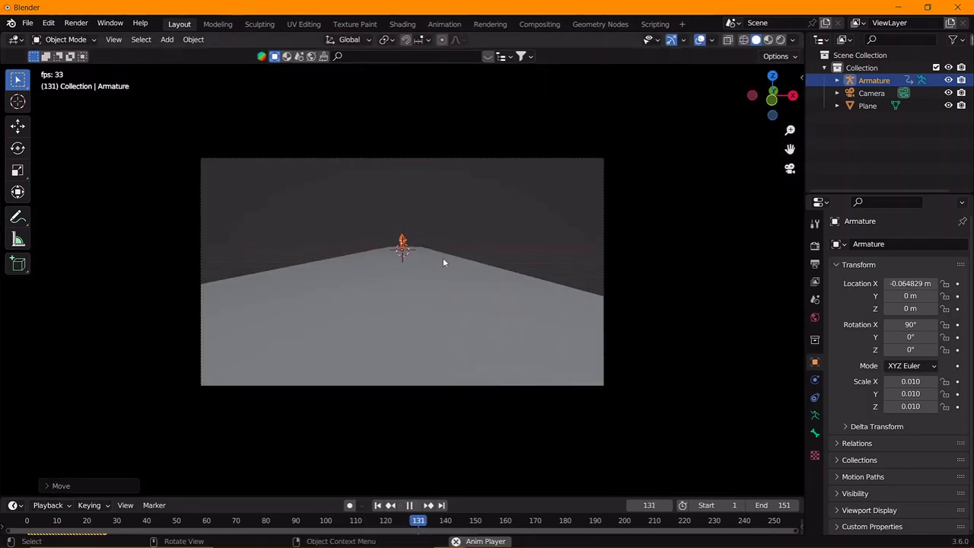
pyautogui.press('space')
pyautogui.press('g')
pyautogui.press('y')
pyautogui.click(483, 293)
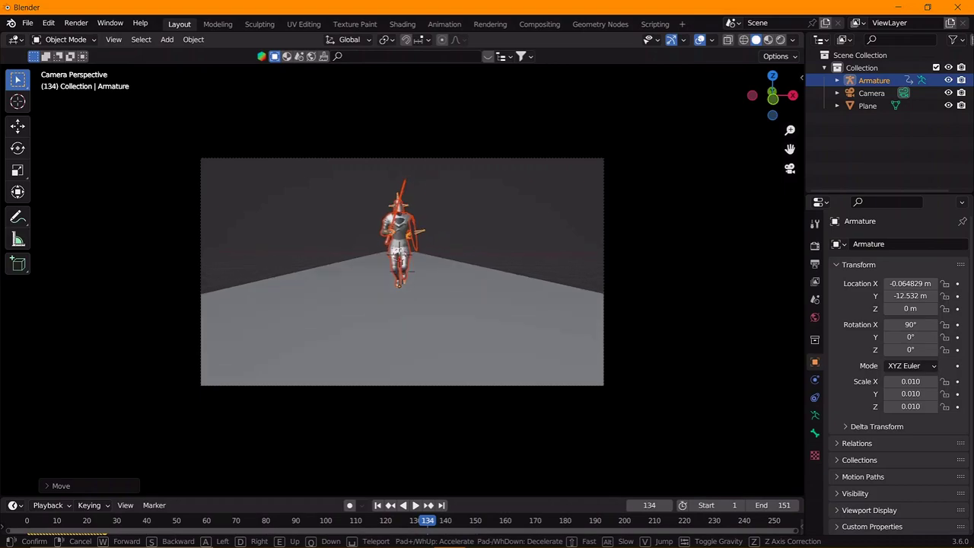
# Step: Enlarge the timeline and shift and repeat the walk-cycle keyframes out to about frame 160
pyautogui.moveTo(492, 500); pyautogui.dragTo(446, 428)
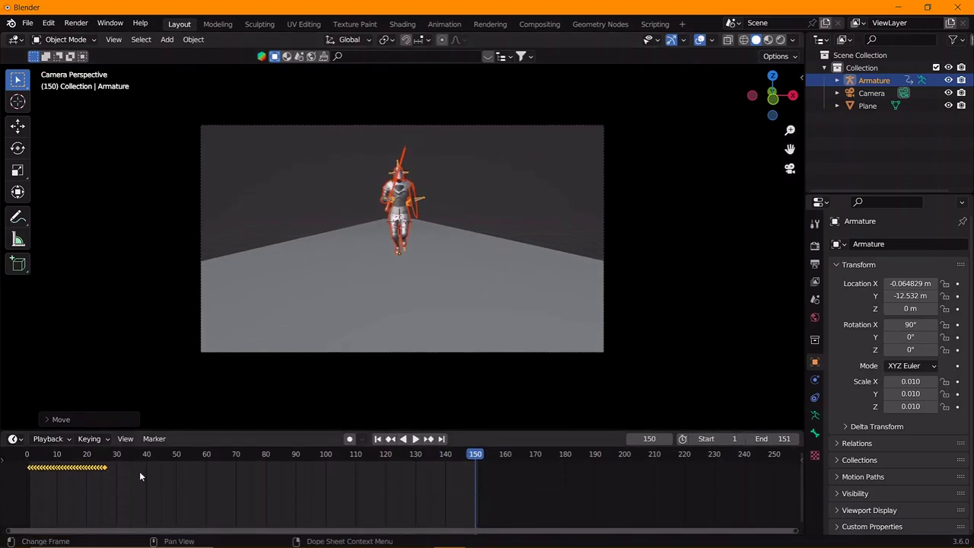
pyautogui.press('g')
pyautogui.click(223, 481)
pyautogui.hotkey('shift', 'r')
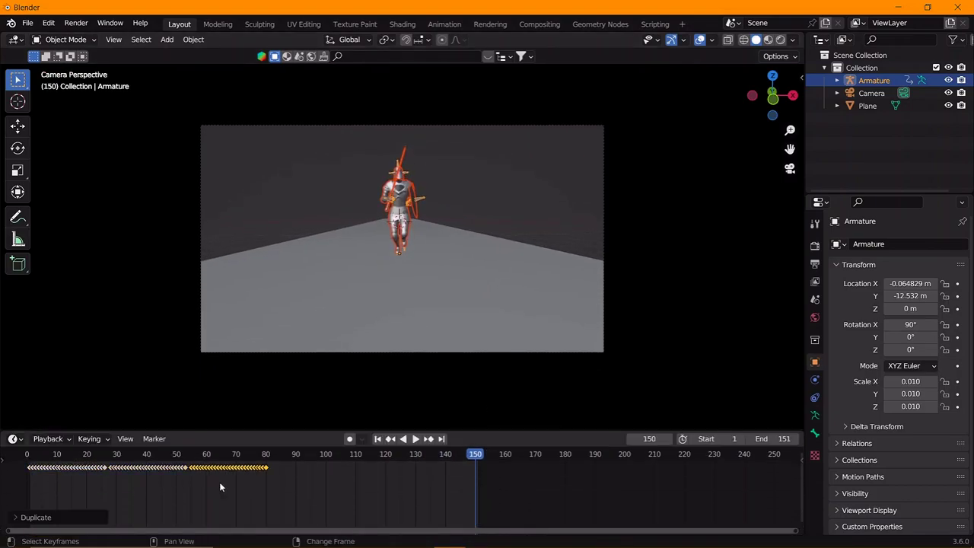
pyautogui.hotkey('shift', 'r')
pyautogui.hotkey('shift', 'r')
pyautogui.hotkey('shift', 'r')
# Step: Play the animation in Rendered viewport shading with the Render properties shown
pyautogui.press('space')
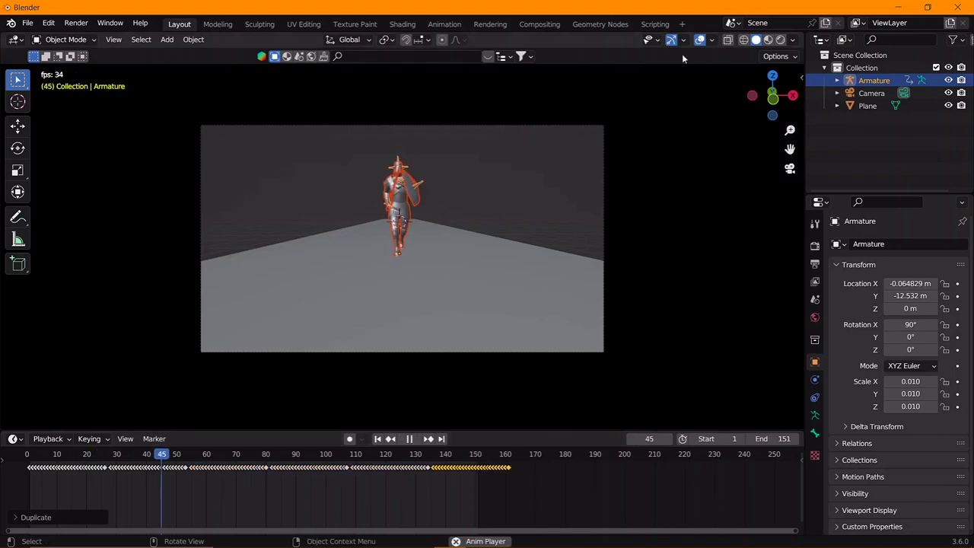
pyautogui.click(781, 40)
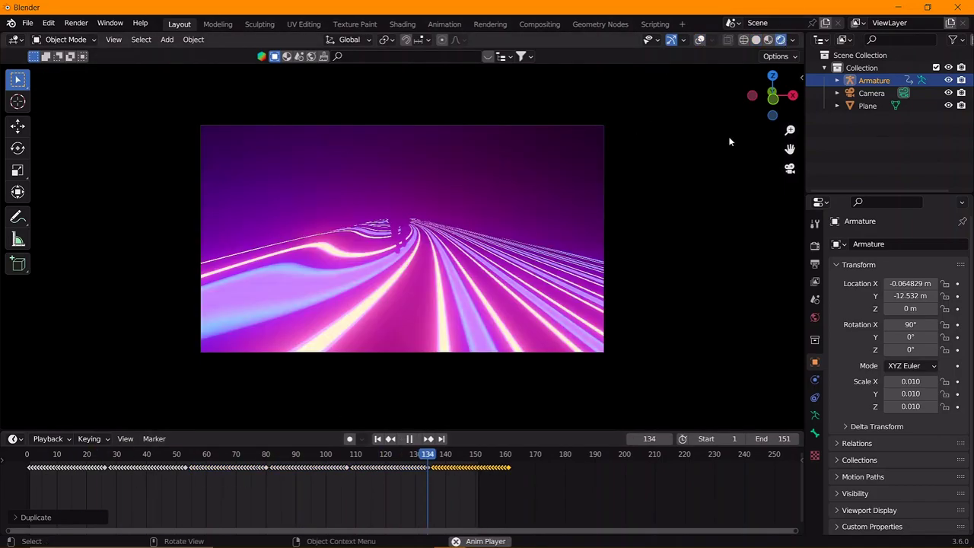
pyautogui.press('space')
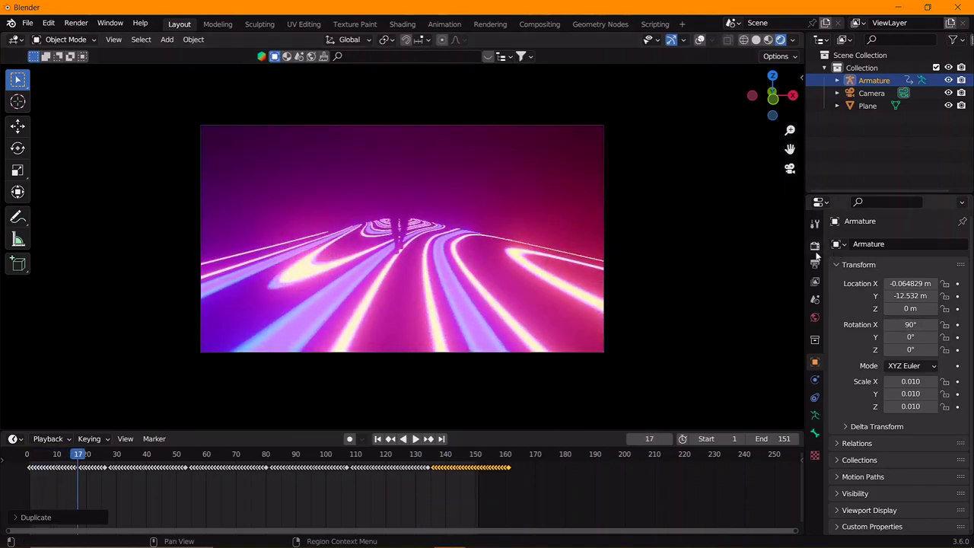
pyautogui.click(815, 246)
pyautogui.moveTo(405, 229); pyautogui.dragTo(542, 227, button='middle')
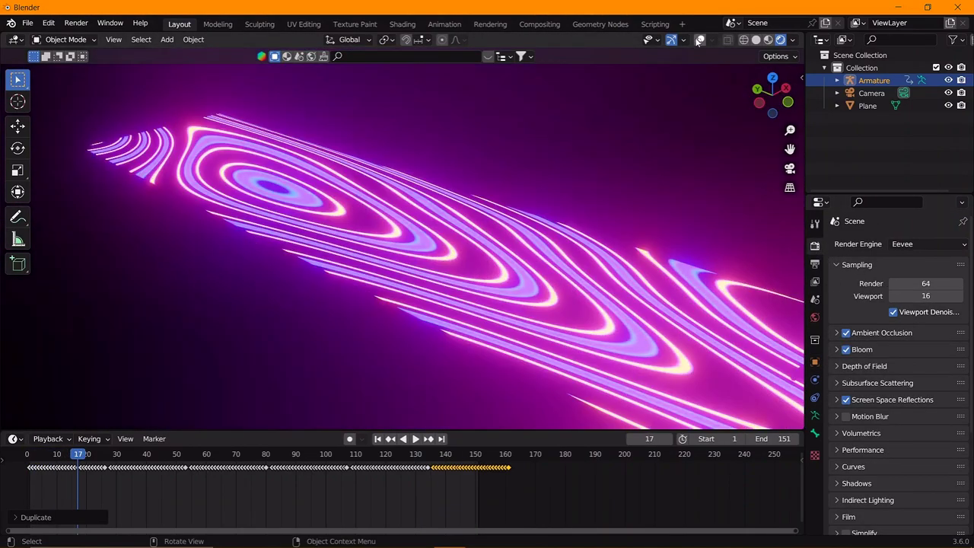
# Step: Add an Irradiance Volume light probe, scale it up and place it over the neon plane
pyautogui.scroll(-2, 548, 236)
pyautogui.hotkey('shift', 'a')
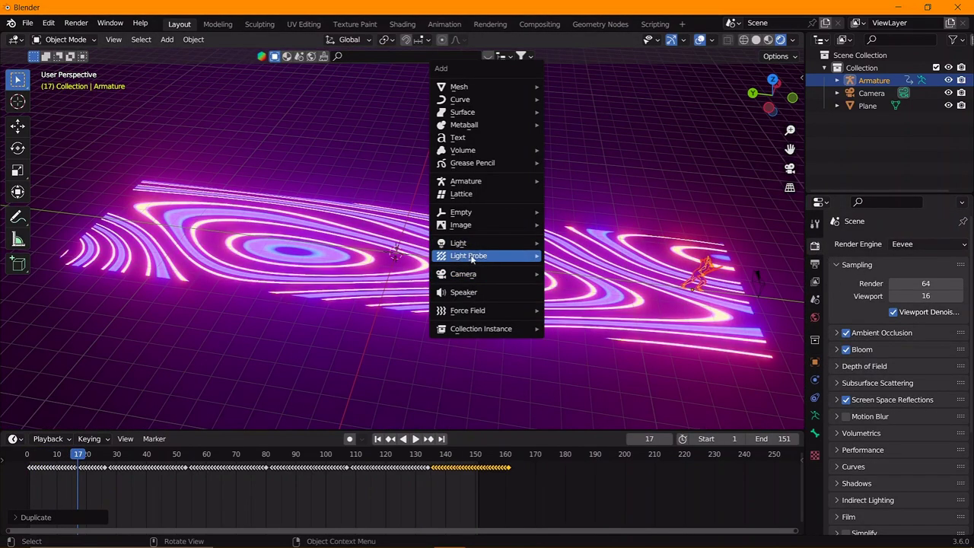
pyautogui.click(570, 287)
pyautogui.press('s')
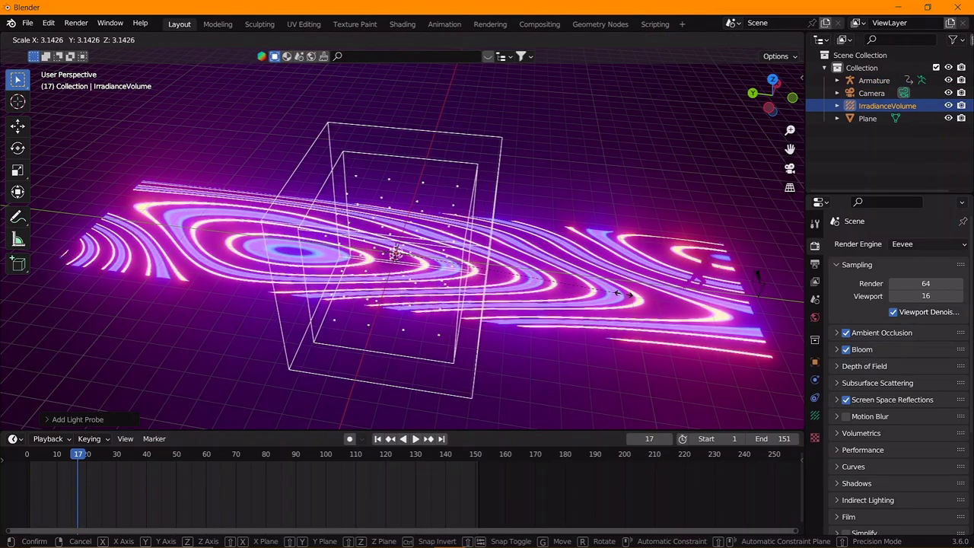
pyautogui.click(536, 281)
pyautogui.press('g')
pyautogui.click(457, 271)
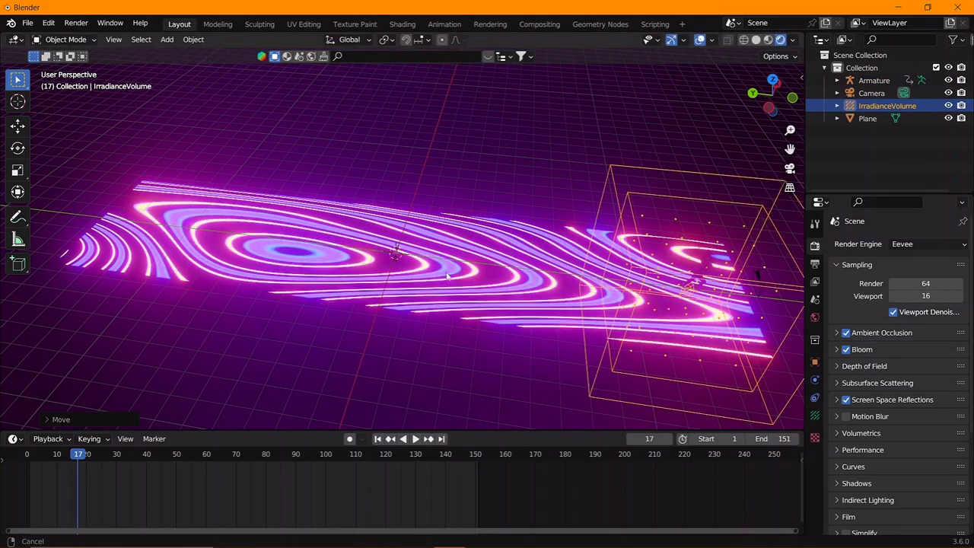
# Step: Stretch the irradiance volume along Y, expand Indirect Lighting, and return to camera view
pyautogui.moveTo(446, 275)
pyautogui.mouseDown(button='middle')
pyautogui.moveTo(360, 255)
pyautogui.moveTo(433, 265)
pyautogui.moveTo(381, 259)
pyautogui.mouseUp(button='middle')
pyautogui.press('s')
pyautogui.press('y')
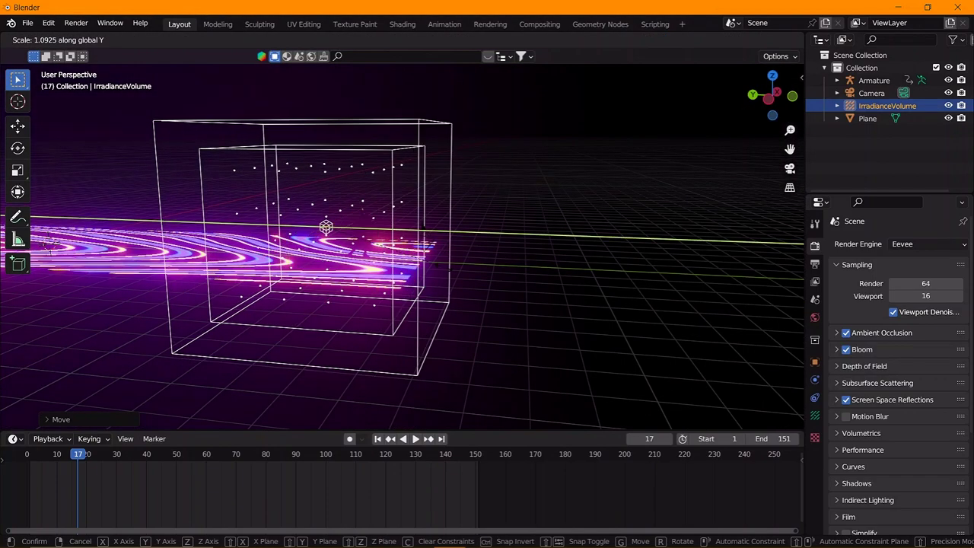
pyautogui.click(449, 267)
pyautogui.scroll(-3, 891, 381)
pyautogui.click(868, 420)
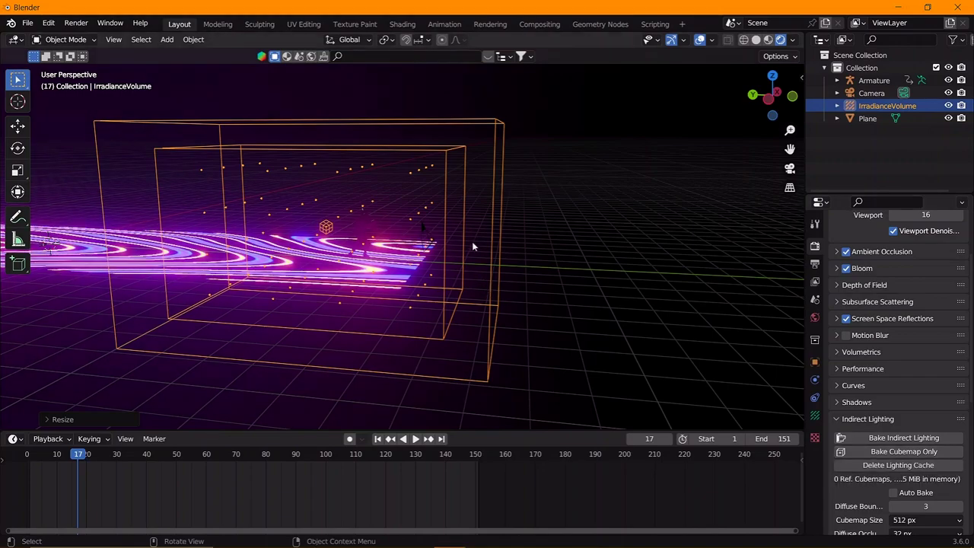
pyautogui.press('KP_0')
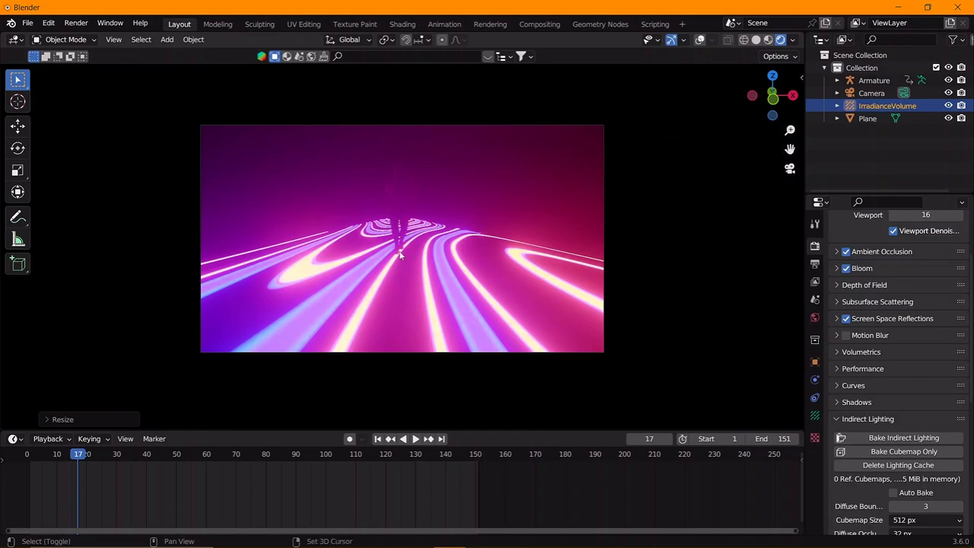
# Step: Add an Area light raised above the character and set its Power to 1000 W
pyautogui.hotkey('shift', 'a')
pyautogui.click(461, 282)
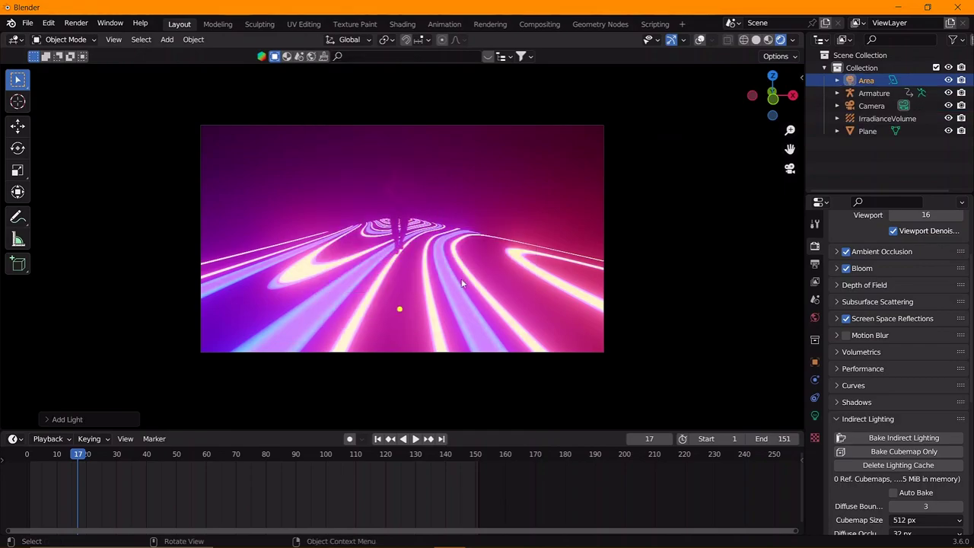
pyautogui.press('g')
pyautogui.press('z')
pyautogui.click(465, 102)
pyautogui.press('s')
pyautogui.click(815, 415)
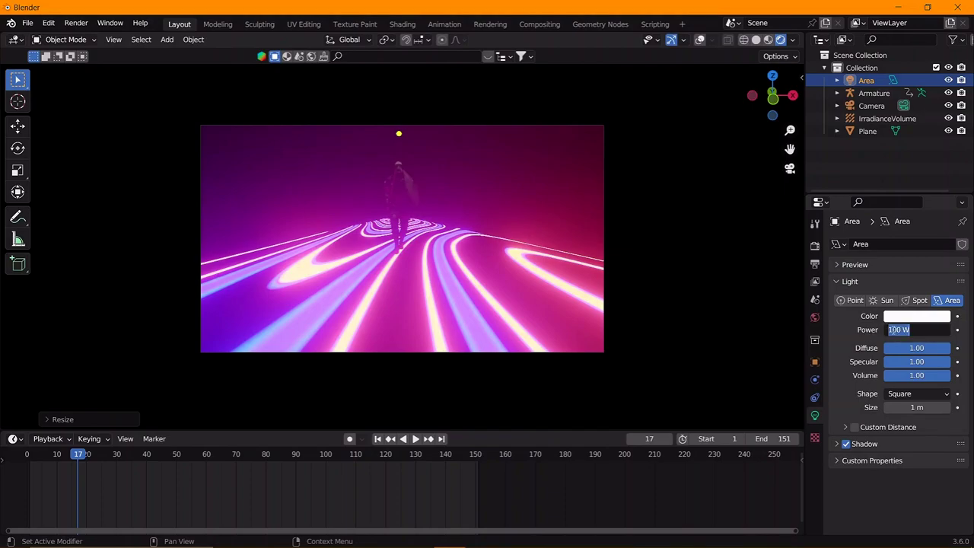
# Step: Shift the area light along Y, tilt it on X toward the plane, and play from the camera
pyautogui.moveTo(704, 305); pyautogui.dragTo(507, 211, button='middle')
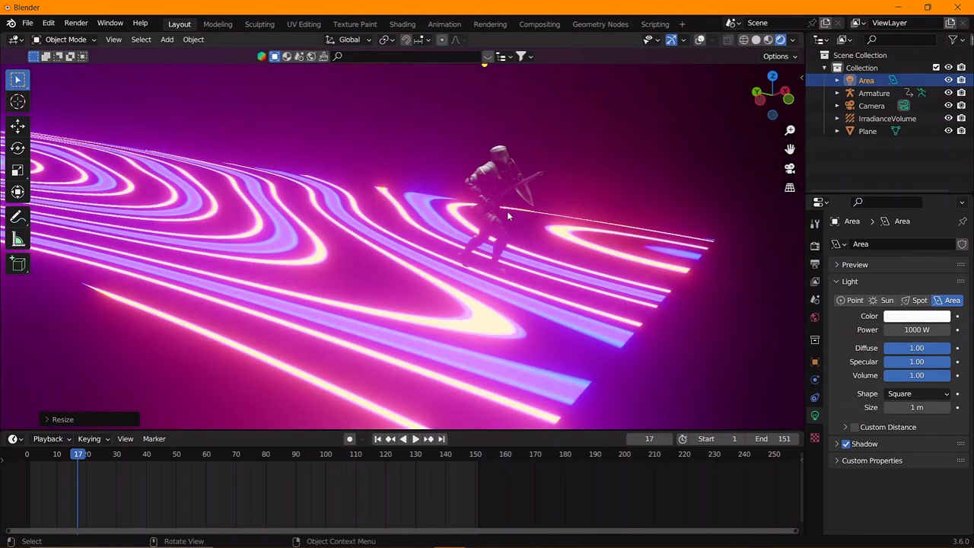
pyautogui.scroll(-3, 507, 211)
pyautogui.press('g')
pyautogui.press('y')
pyautogui.click(576, 233)
pyautogui.press('r')
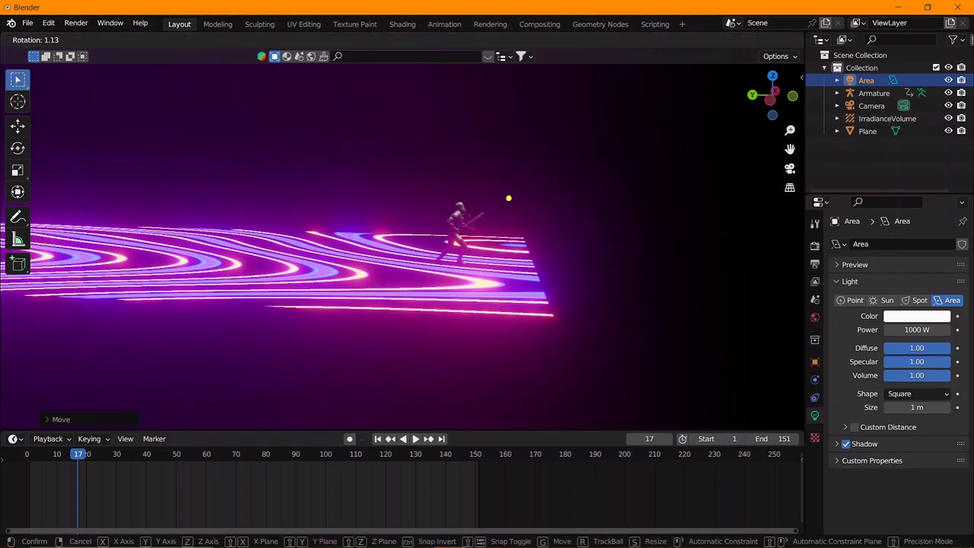
pyautogui.press('x')
pyautogui.click(568, 267)
pyautogui.press('KP_0')
pyautogui.press('space')
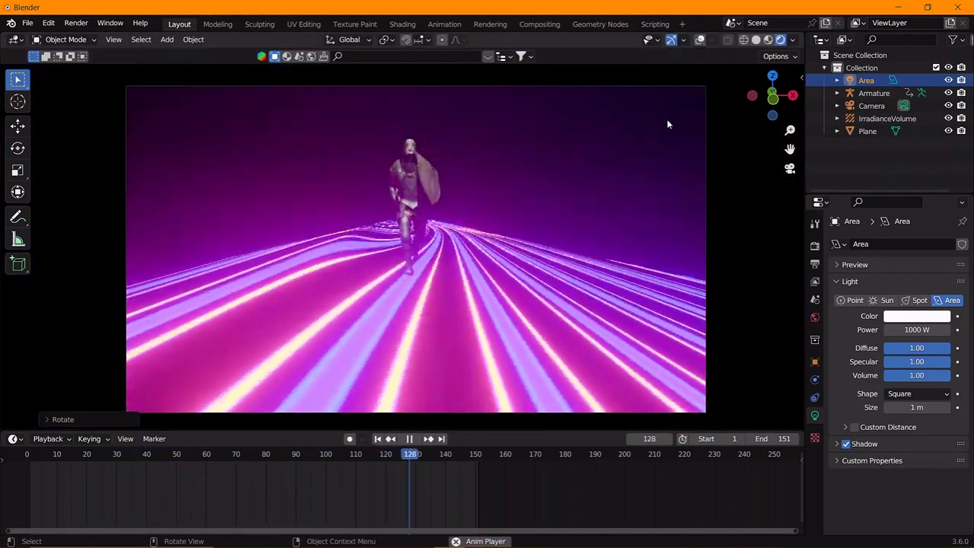
# Step: Play back the baked indirect lighting, stopping at frame 77 and refitting the camera frame
pyautogui.press('Escape')
pyautogui.click(815, 245)
pyautogui.scroll(-3, 894, 473)
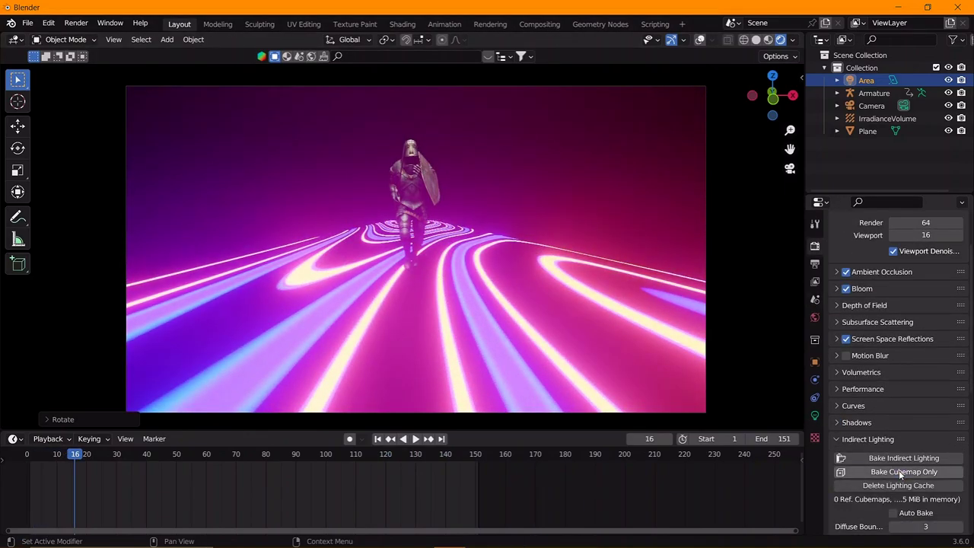
pyautogui.press('space')
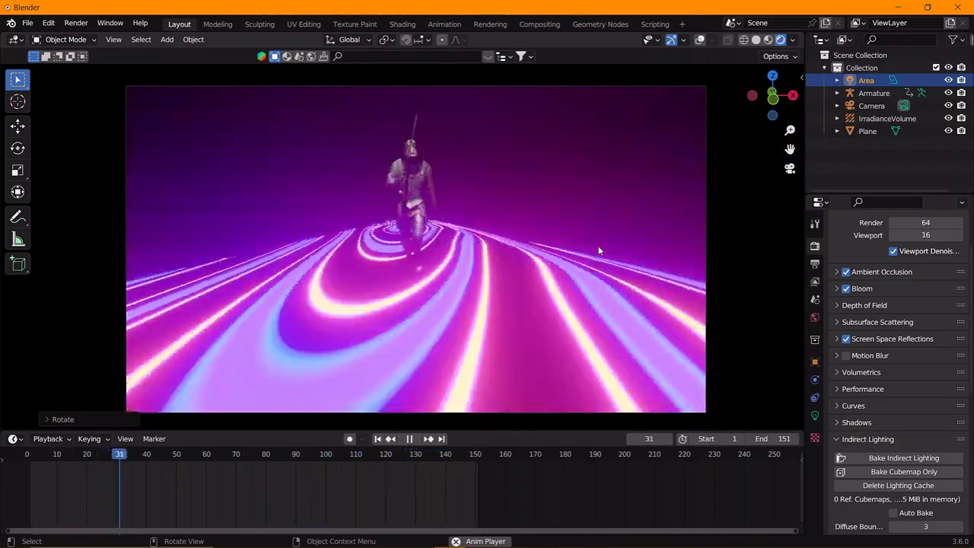
pyautogui.press('space')
pyautogui.press('space')
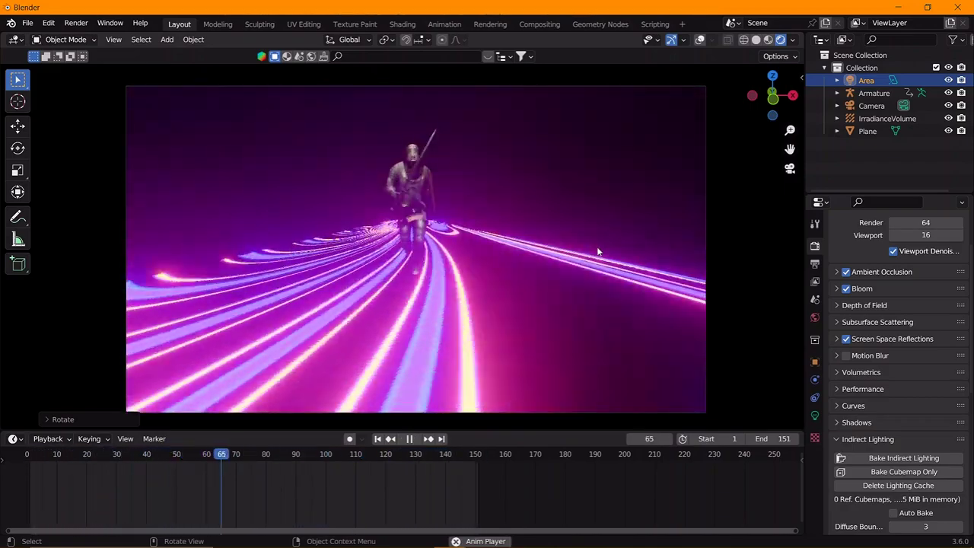
pyautogui.press('space')
pyautogui.scroll(5, 533, 221)
pyautogui.moveTo(518, 251)
pyautogui.keyDown('shift'); pyautogui.mouseDown(button='middle')
pyautogui.moveTo(459, 182)
pyautogui.moveTo(457, 291)
pyautogui.mouseUp(button='middle'); pyautogui.keyUp('shift')
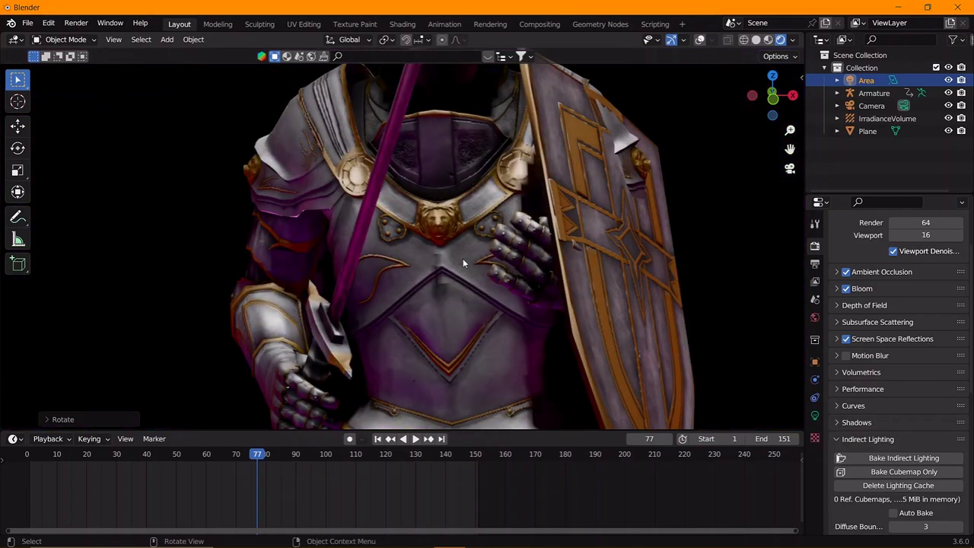
pyautogui.scroll(-5, 457, 291)
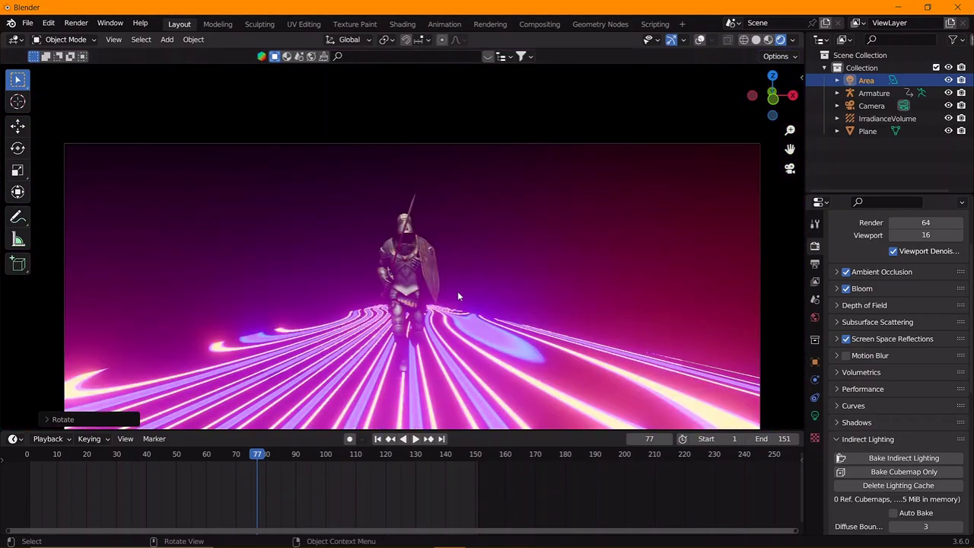
pyautogui.press('Home')
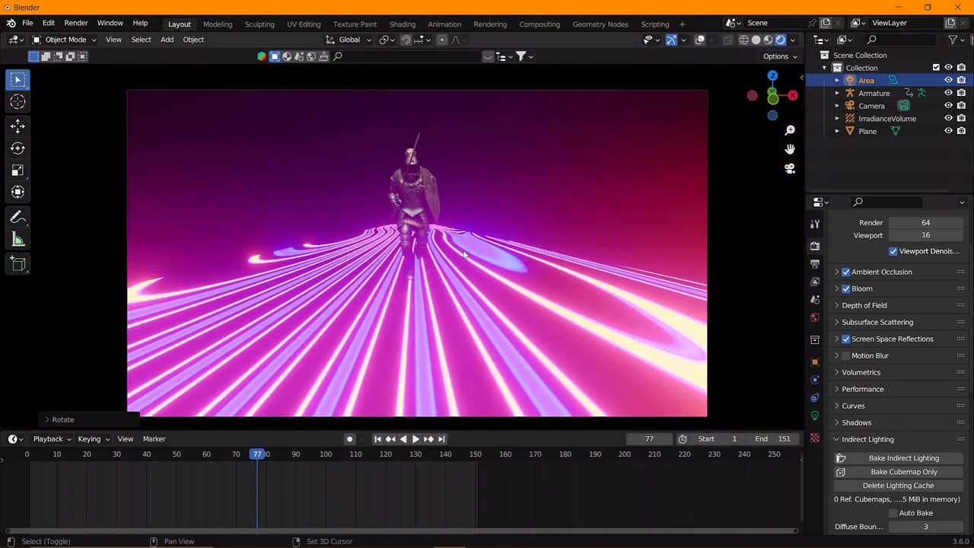
# Step: Set the Color Management View Transform to Standard and expand the Bloom settings
pyautogui.scroll(-3, 894, 390)
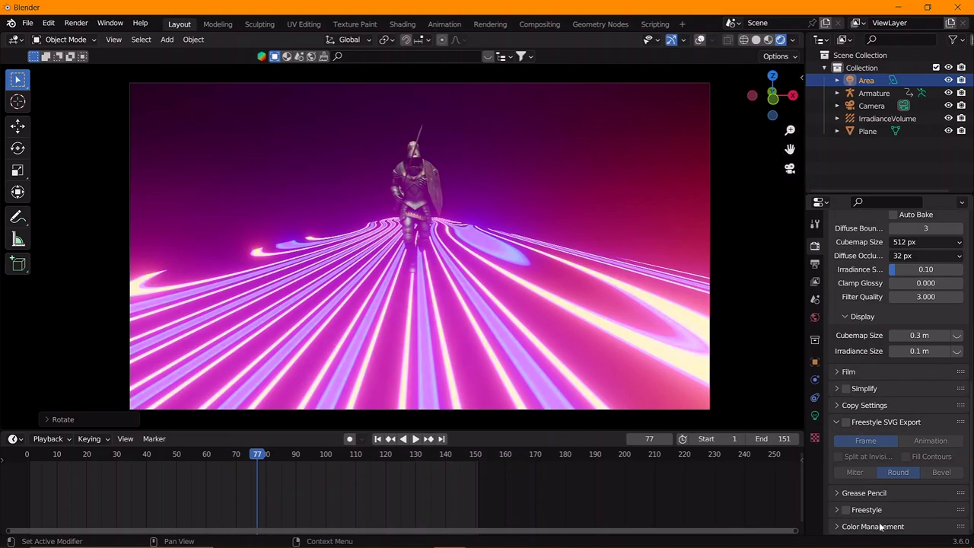
pyautogui.scroll(-3, 898, 411)
pyautogui.click(921, 462)
pyautogui.click(911, 455)
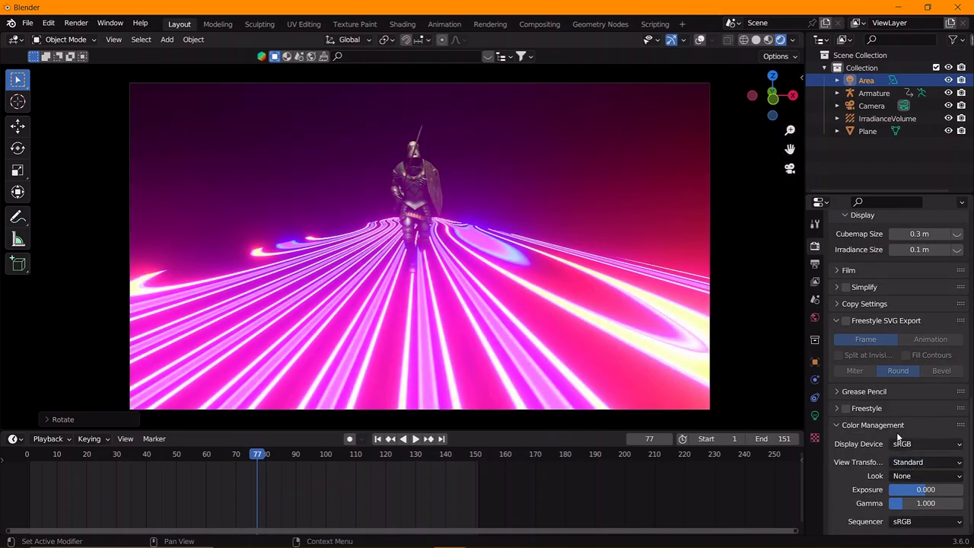
pyautogui.scroll(8, 906, 463)
pyautogui.click(816, 415)
pyautogui.click(816, 245)
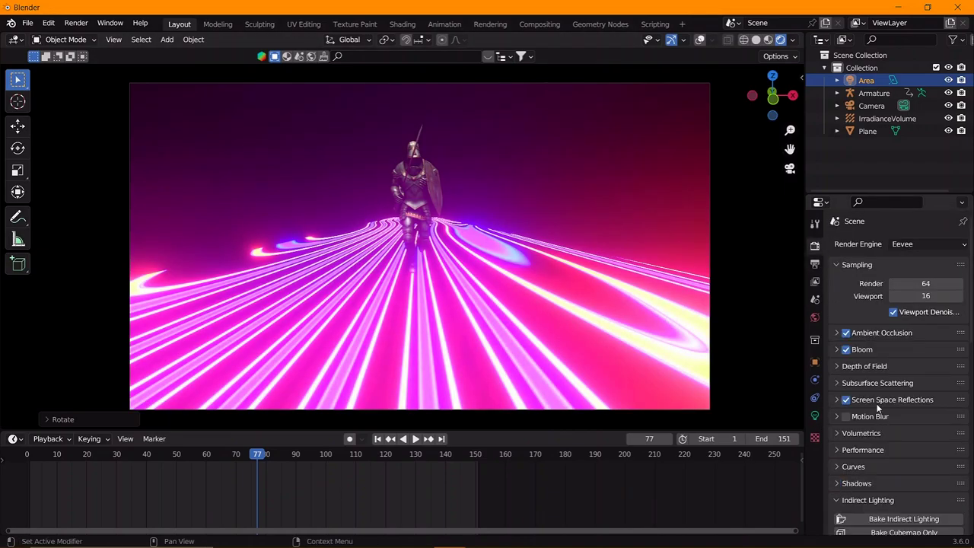
pyautogui.scroll(-3, 865, 275)
pyautogui.click(861, 269)
# Step: Toggle Bloom off and on, then set Threshold 7.890 and Radius 4.858
pyautogui.click(845, 269)
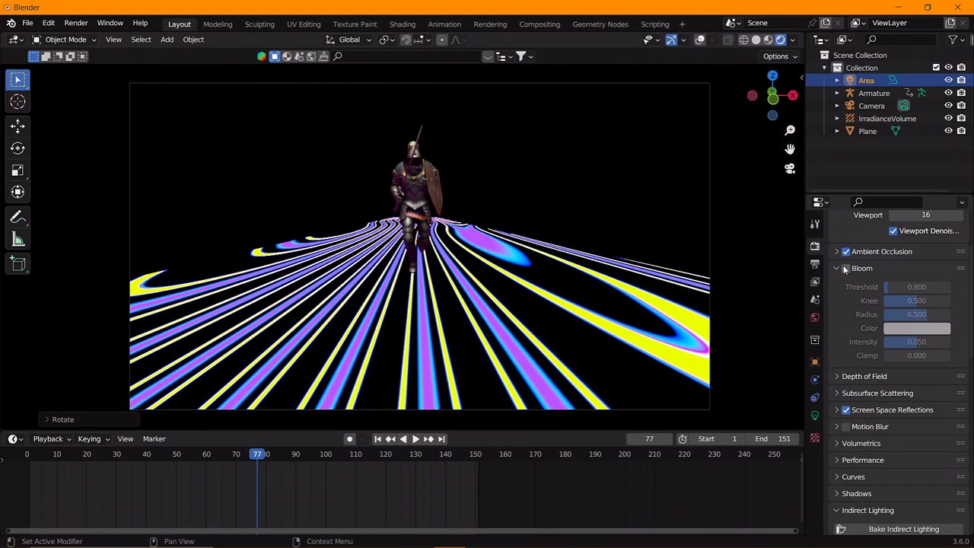
pyautogui.click(845, 269)
pyautogui.moveTo(917, 287); pyautogui.dragTo(950, 287)
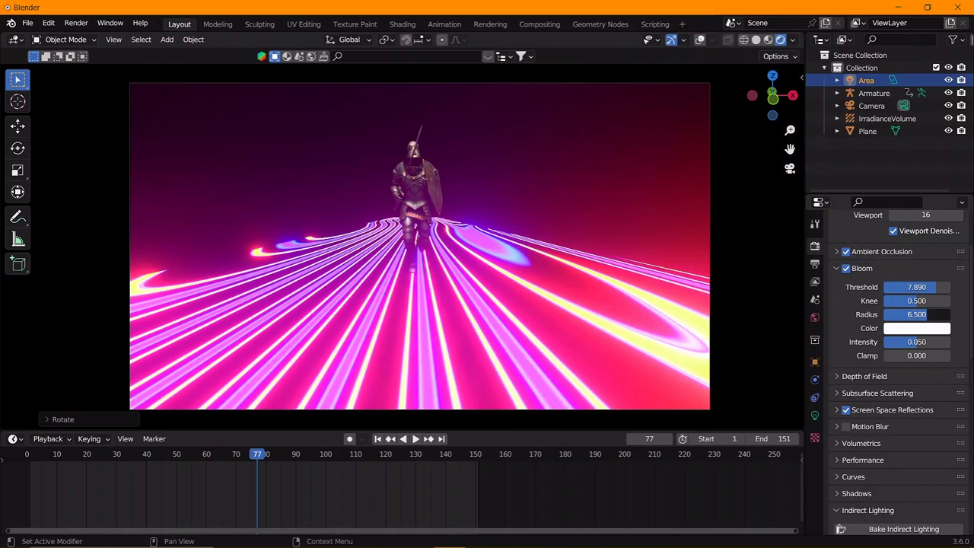
pyautogui.moveTo(926, 314)
pyautogui.mouseDown()
pyautogui.moveTo(897, 314)
pyautogui.moveTo(918, 314)
pyautogui.moveTo(922, 342)
pyautogui.moveTo(931, 328)
pyautogui.moveTo(915, 314)
pyautogui.mouseUp()
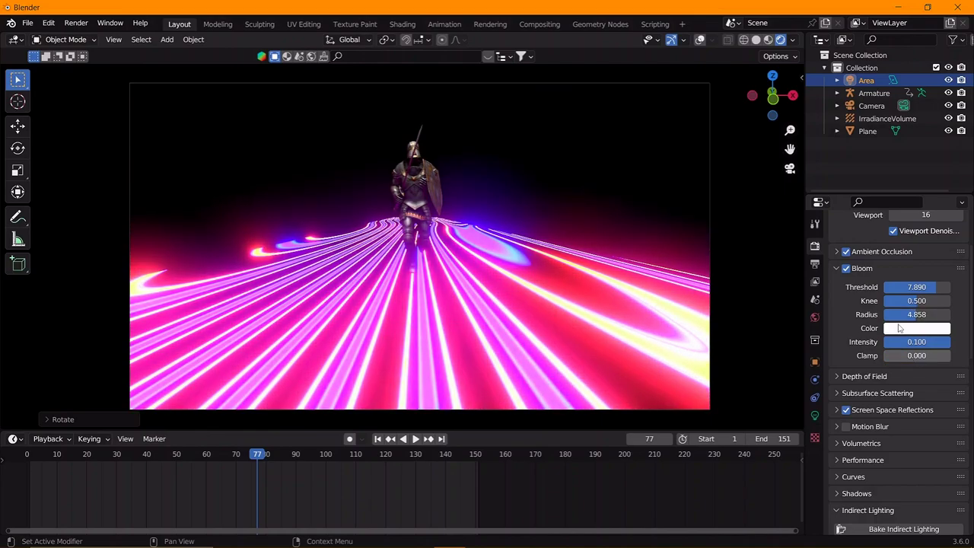
# Step: Try the Cycles render engine, switch back to Eevee, and play the animation
pyautogui.scroll(2, 901, 329)
pyautogui.scroll(3, 902, 319)
pyautogui.click(928, 244)
pyautogui.click(908, 293)
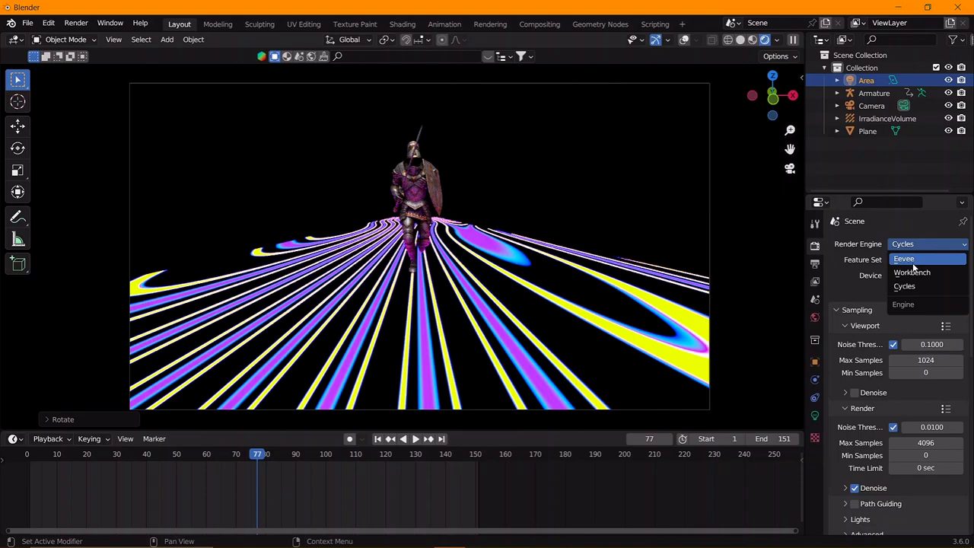
pyautogui.click(911, 262)
pyautogui.press('space')
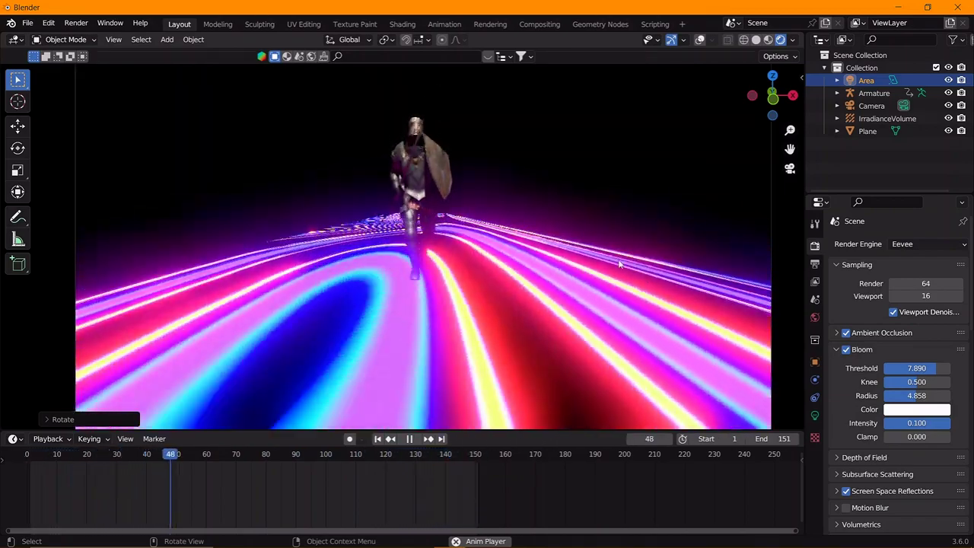
# Step: Switch to the Shading workspace with a rendered viewport preview
pyautogui.click(411, 24)
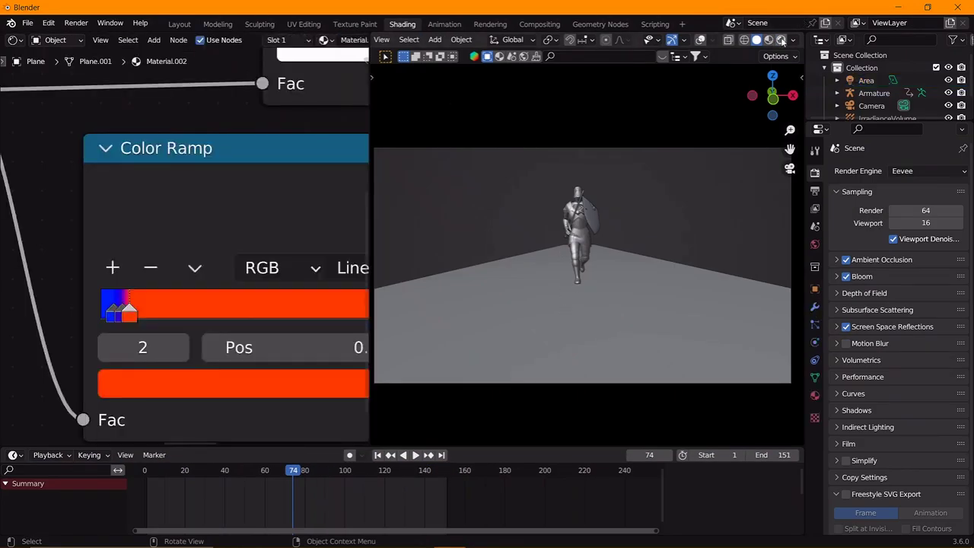
pyautogui.click(781, 40)
pyautogui.scroll(-3, 137, 191)
pyautogui.scroll(-3, 137, 191)
# Step: Slide the plane material's Mapping keyframes so its animation starts at frame 1
pyautogui.click(135, 188)
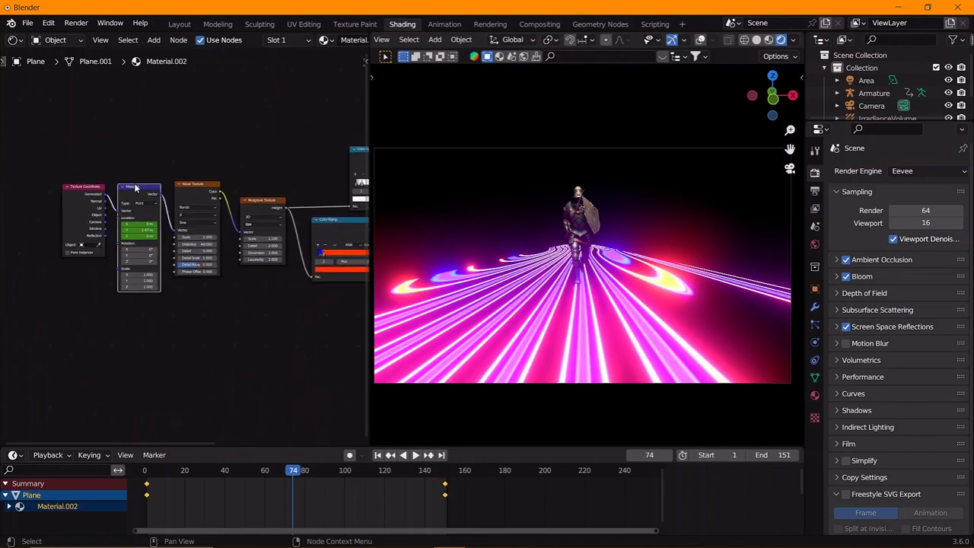
pyautogui.click(155, 507)
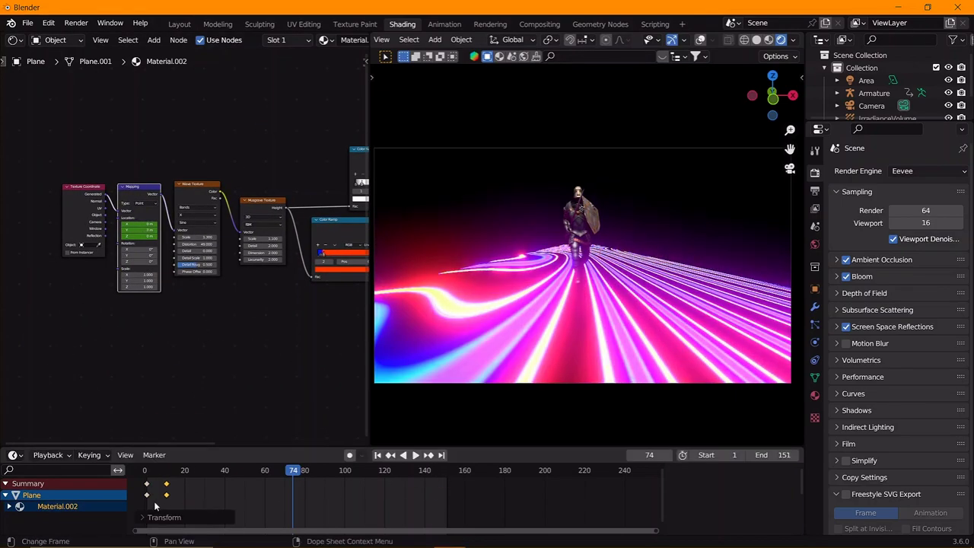
pyautogui.click(488, 492)
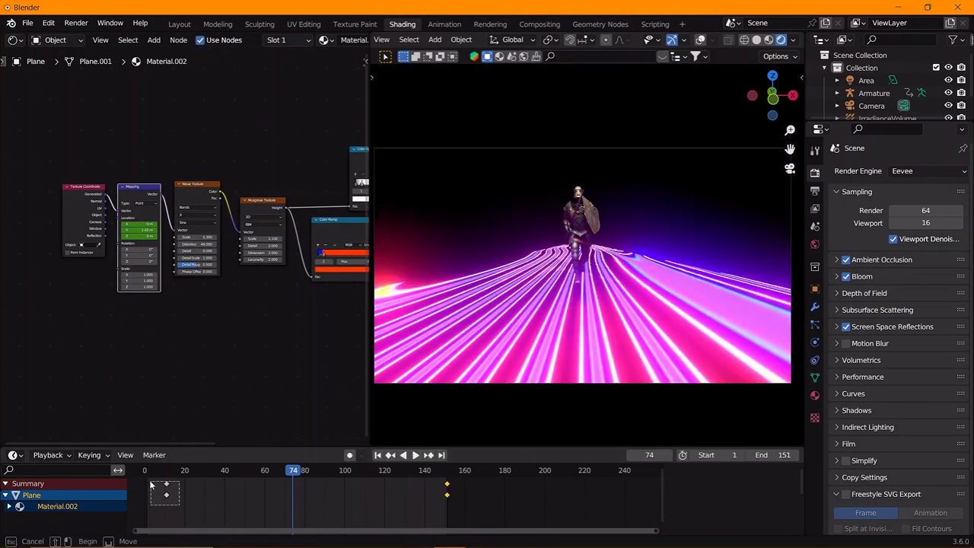
pyautogui.moveTo(166, 490); pyautogui.dragTo(146, 490)
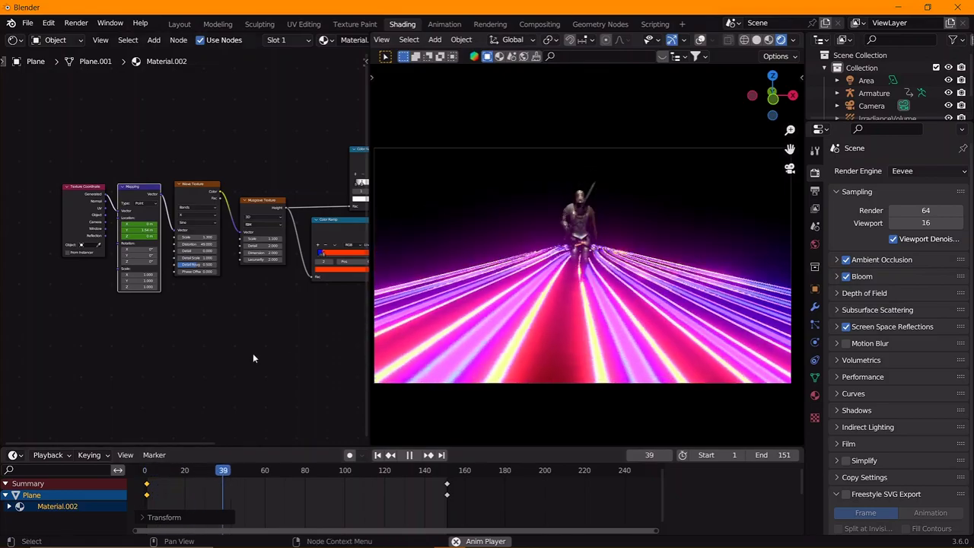
pyautogui.press('space')
pyautogui.click(757, 39)
# Step: Back in Layout, preview the animation and select the glowing floor plane
pyautogui.click(180, 23)
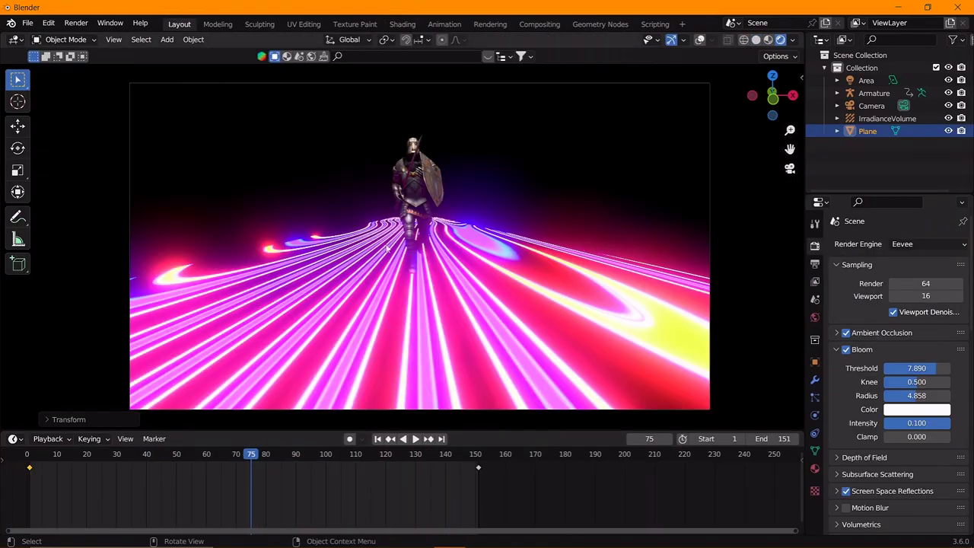
pyautogui.press('space')
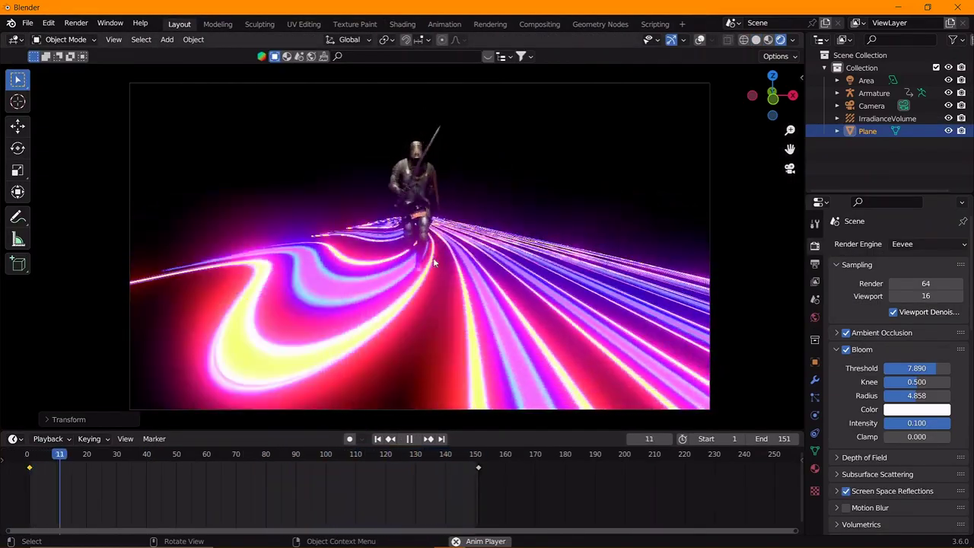
pyautogui.press('space')
pyautogui.press('g')
pyautogui.click(479, 221)
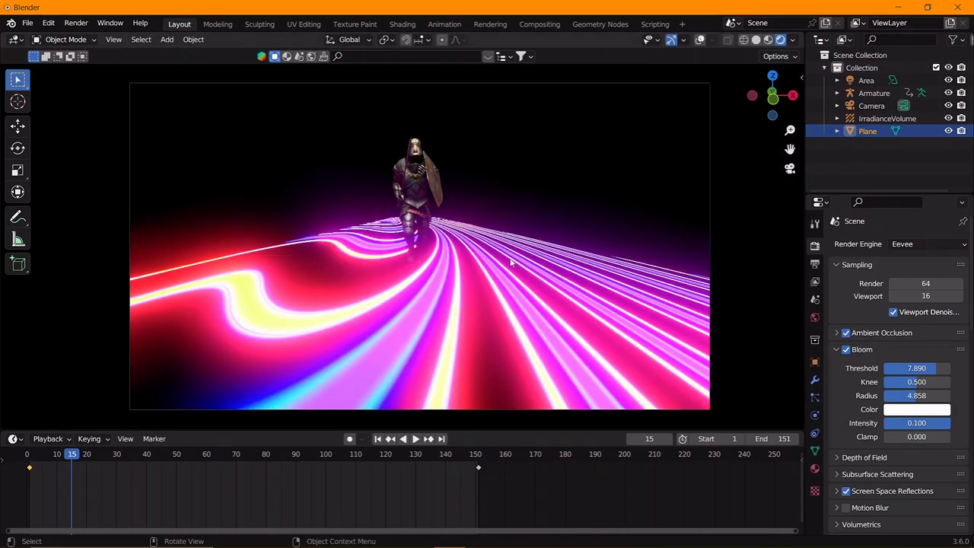
# Step: Create a linked duplicate of the floor plane and raise it along Z
pyautogui.hotkey('alt', 'd')
pyautogui.press('z')
pyautogui.click(492, 195)
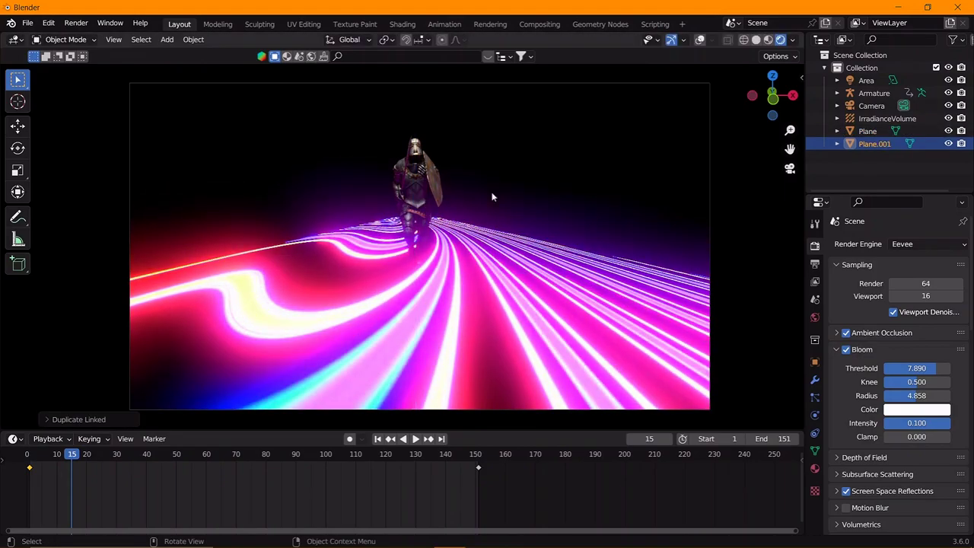
pyautogui.press('g')
pyautogui.press('z')
pyautogui.press('Escape')
pyautogui.press('g')
pyautogui.press('z')
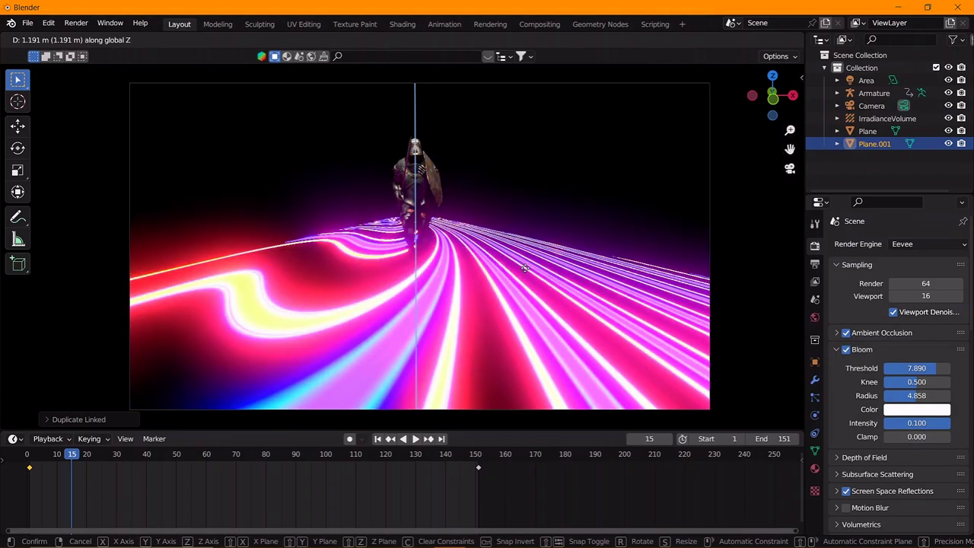
pyautogui.click(527, 261)
# Step: Flip the copy upside down as a ceiling, adjust its height, and preview playback
pyautogui.press('r')
pyautogui.write('1')
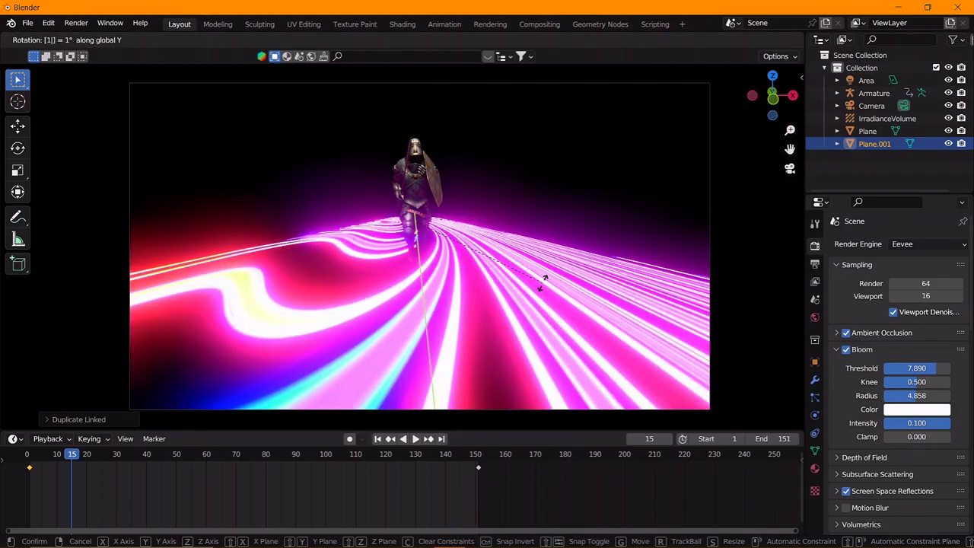
pyautogui.click(542, 281)
pyautogui.press('g')
pyautogui.press('z')
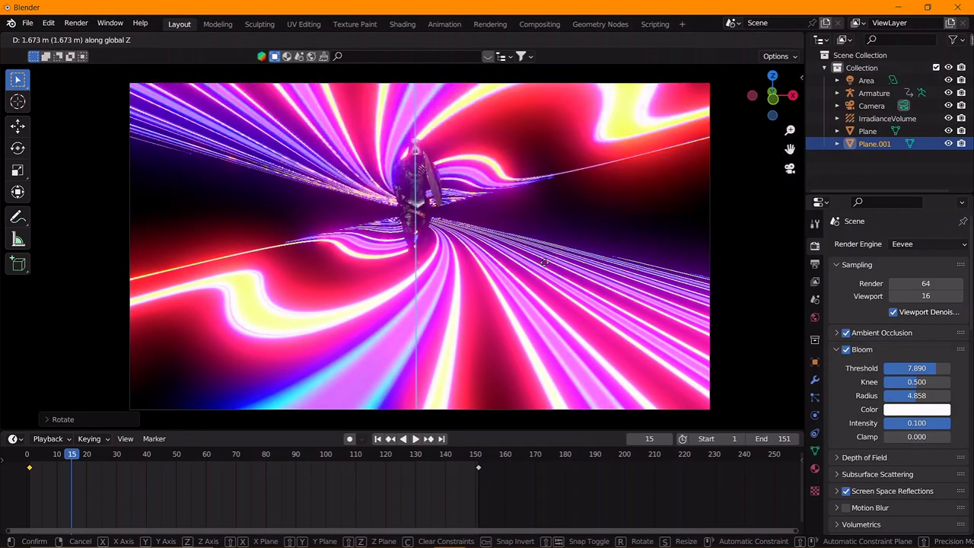
pyautogui.click(533, 263)
pyautogui.press('space')
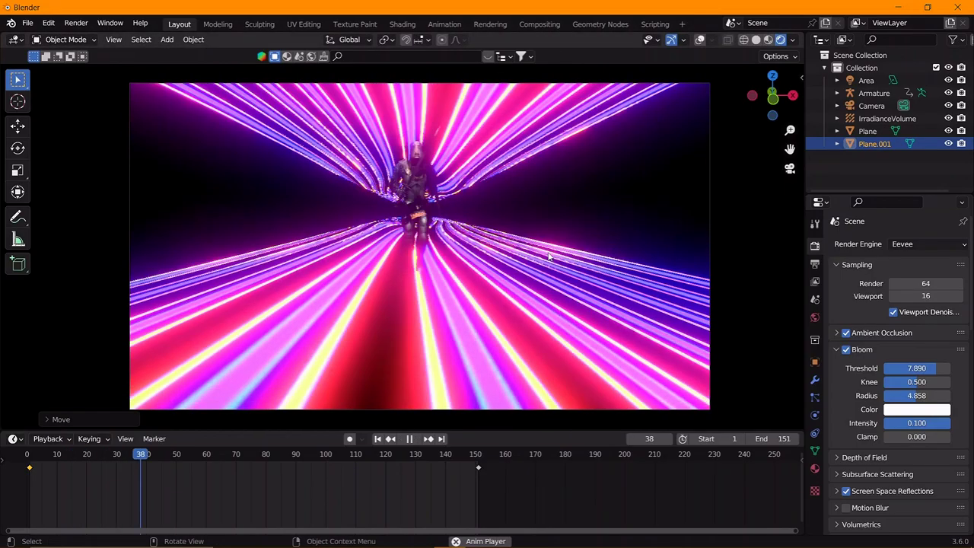
pyautogui.hotkey('shift', '`')
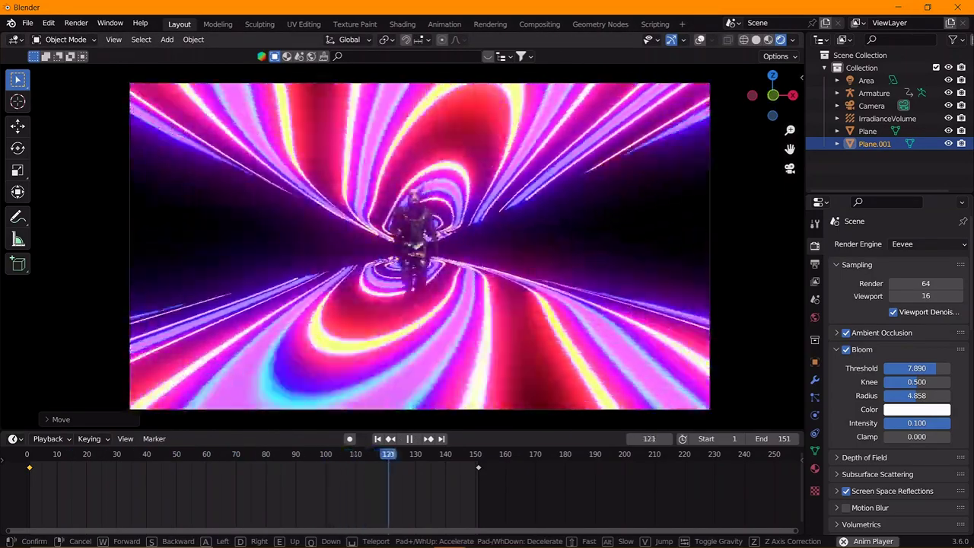
pyautogui.click(519, 257)
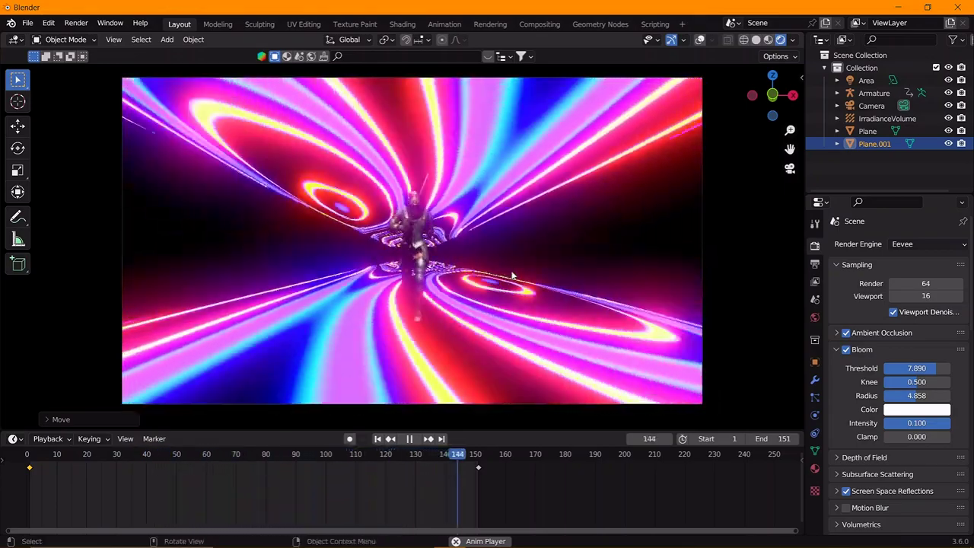
pyautogui.press('space')
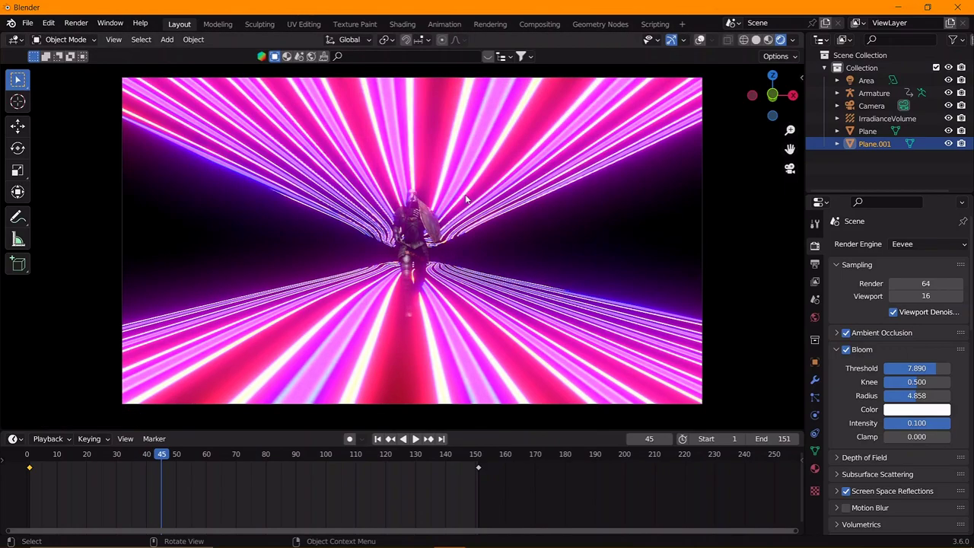
# Step: Make a linked copy of the ceiling, shift it along X and rotate 90° on X into a wall
pyautogui.hotkey('alt', 'd')
pyautogui.press('x')
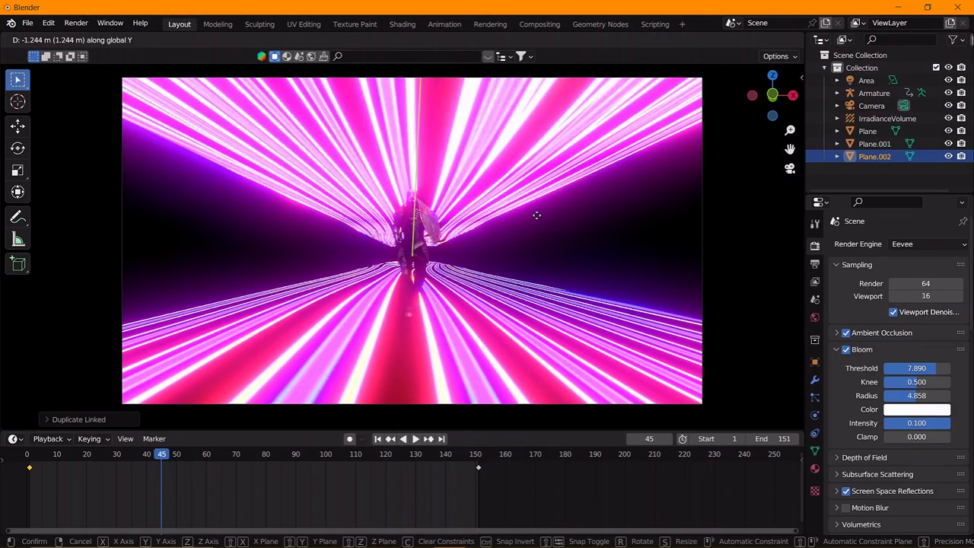
pyautogui.click(594, 243)
pyautogui.press('g')
pyautogui.press('x')
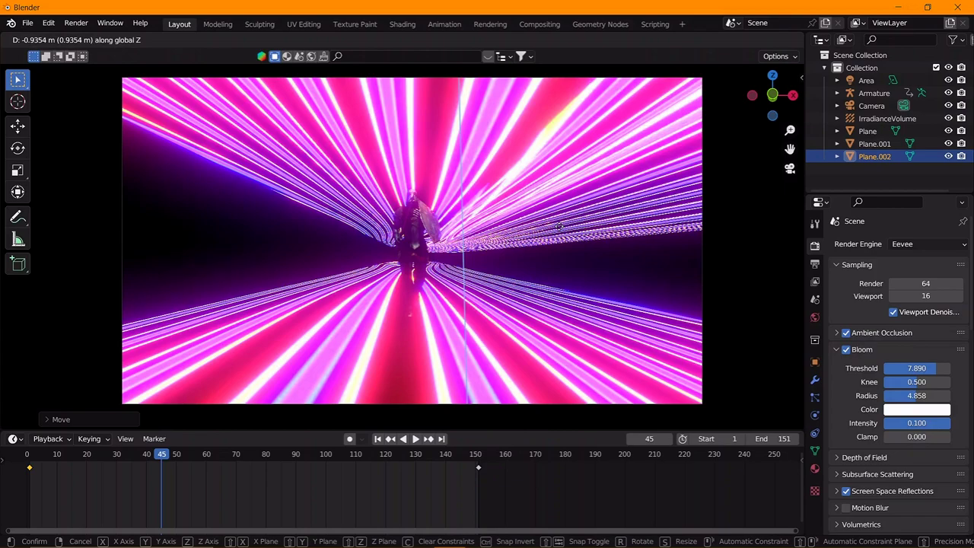
pyautogui.click(637, 279)
pyautogui.write('rx90')
pyautogui.press('Return')
pyautogui.press('g')
pyautogui.press('x')
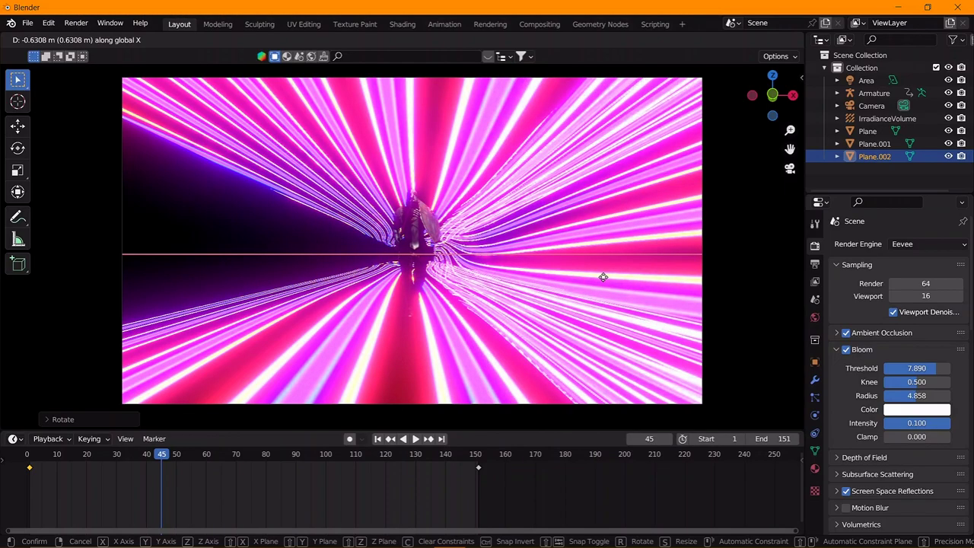
pyautogui.click(597, 280)
pyautogui.press('space')
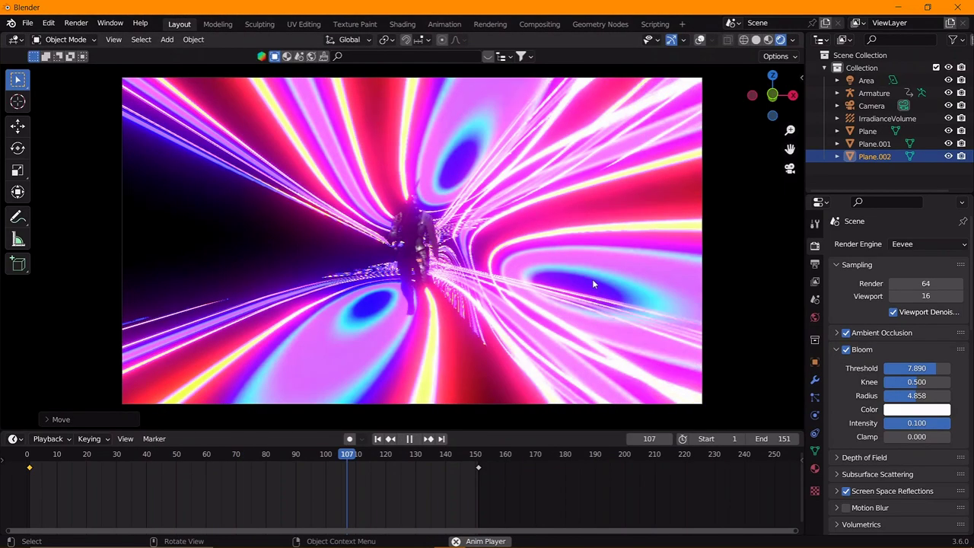
# Step: Add another linked copy along X, rotated with r80x, as the opposite wall and preview
pyautogui.hotkey('alt', 'd')
pyautogui.press('x')
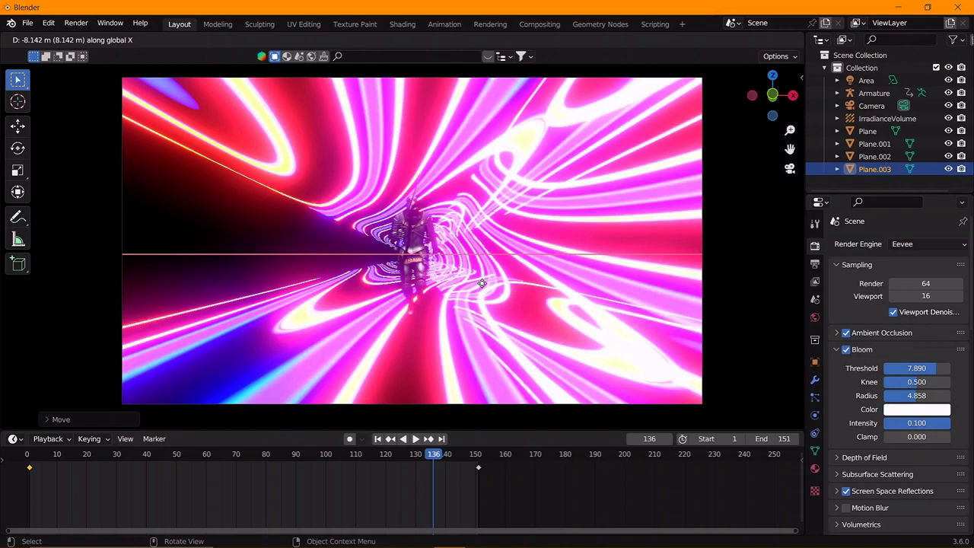
pyautogui.write('r80')
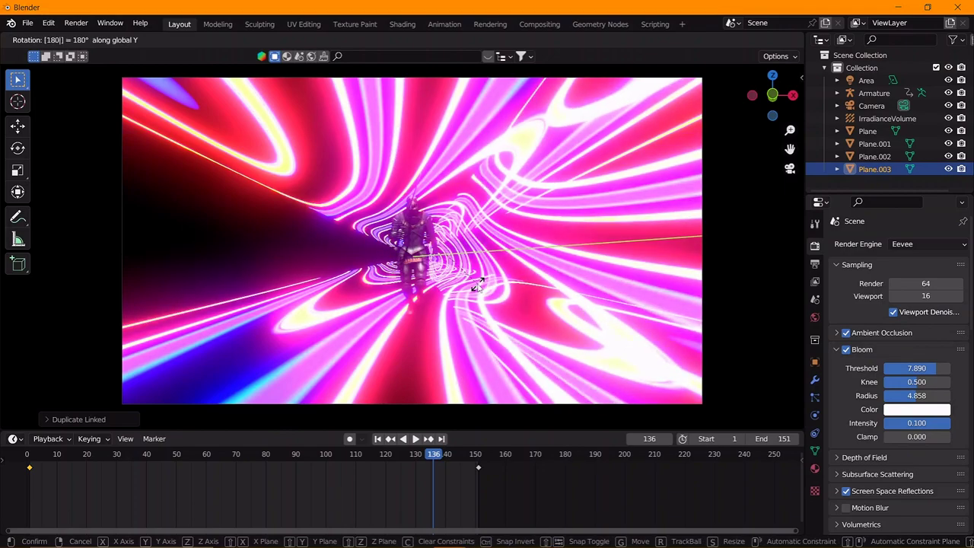
pyautogui.write('x')
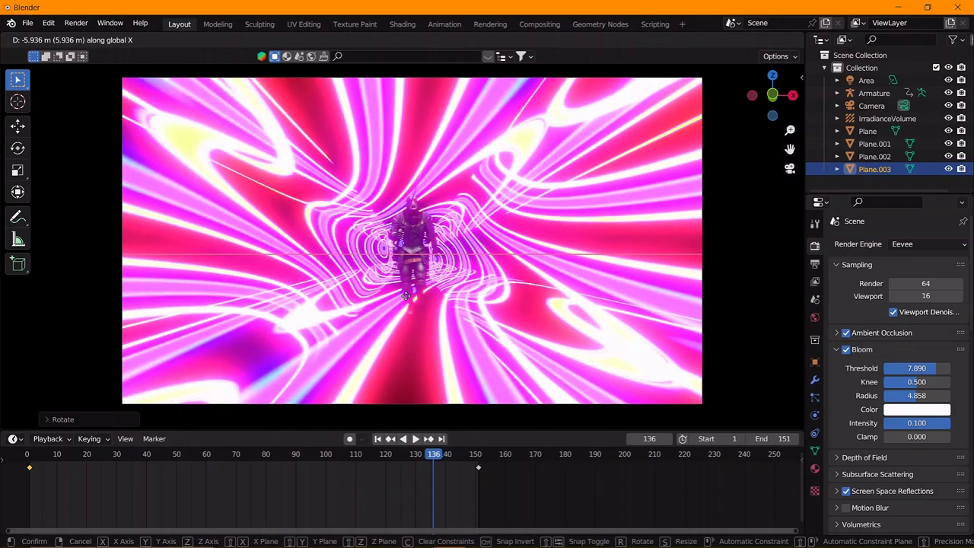
pyautogui.click(405, 296)
pyautogui.press('space')
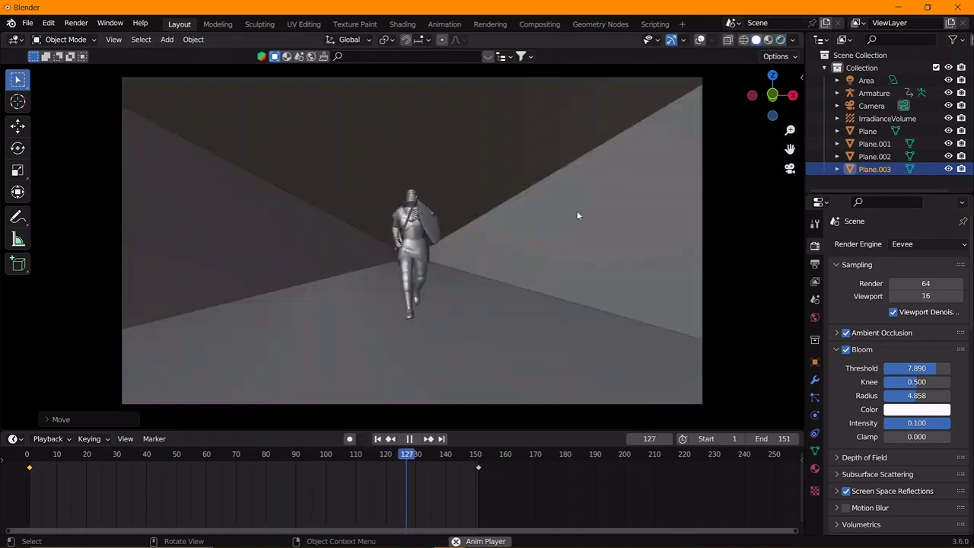
# Step: Stop playback and delete the irradiance volume from the tunnel scene
pyautogui.press('space')
pyautogui.moveTo(512, 186); pyautogui.dragTo(489, 221, button='middle')
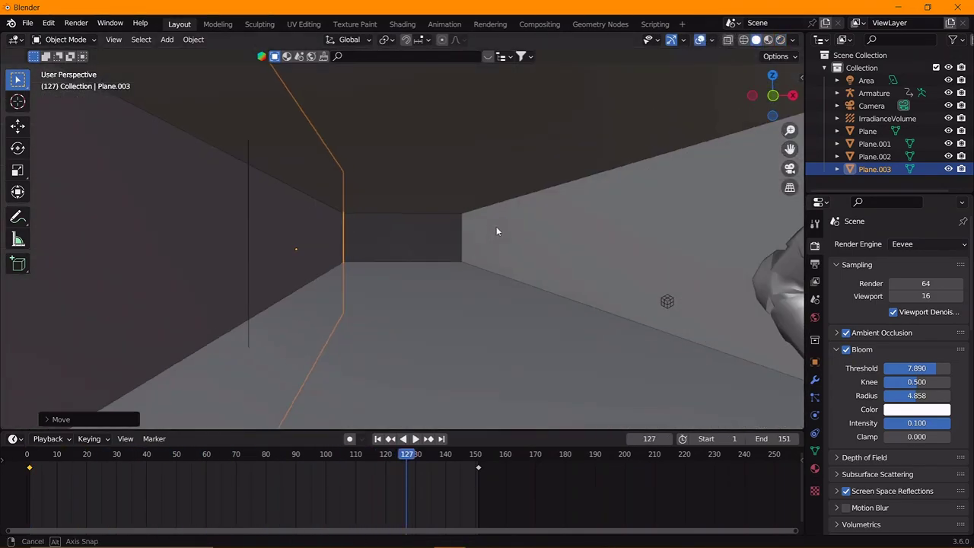
pyautogui.scroll(3, 485, 227)
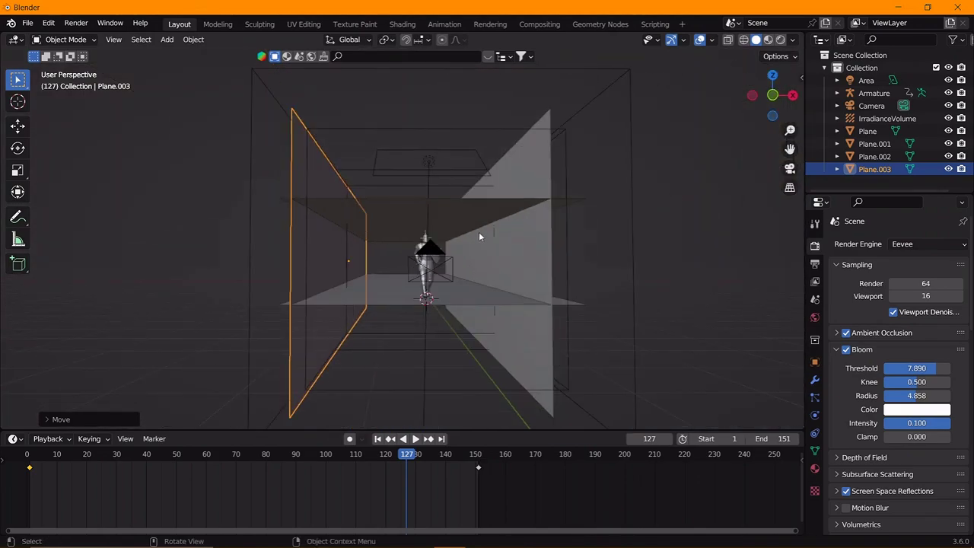
pyautogui.click(484, 233)
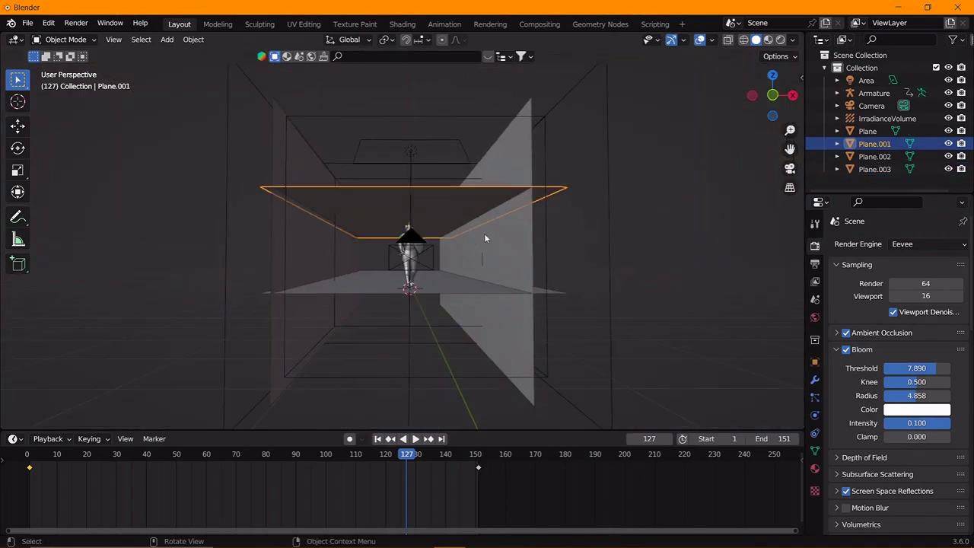
pyautogui.click(499, 224)
pyautogui.click(276, 252)
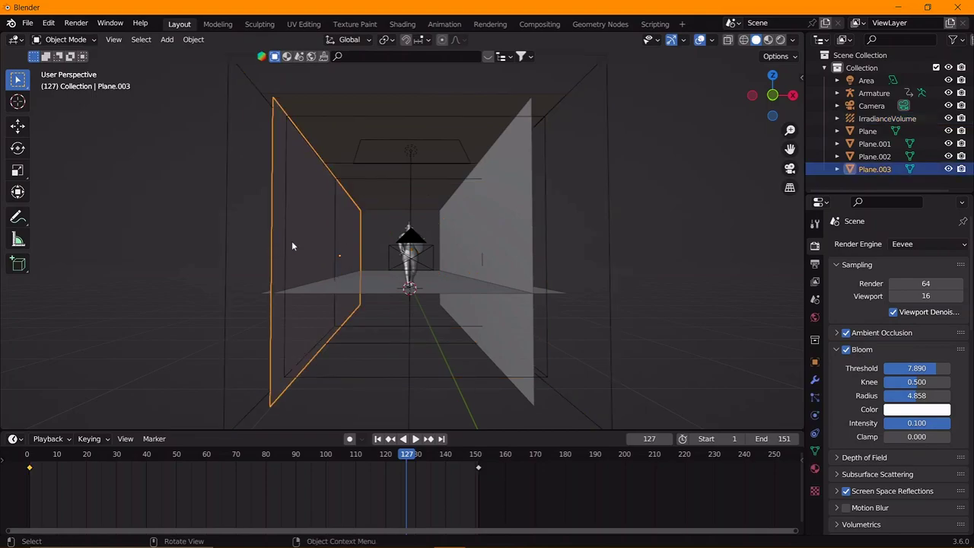
pyautogui.click(226, 247)
pyautogui.press('x')
pyautogui.click(186, 230)
# Step: Reposition the left wall plane, adjusting its height and shifting it along X
pyautogui.click(274, 252)
pyautogui.press('g')
pyautogui.press('z')
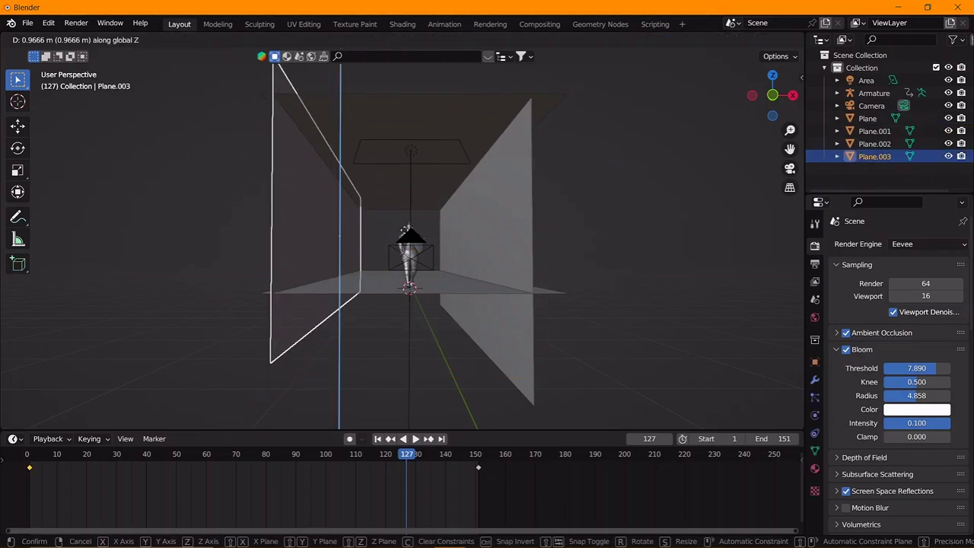
pyautogui.click(395, 201)
pyautogui.scroll(4, 378, 240)
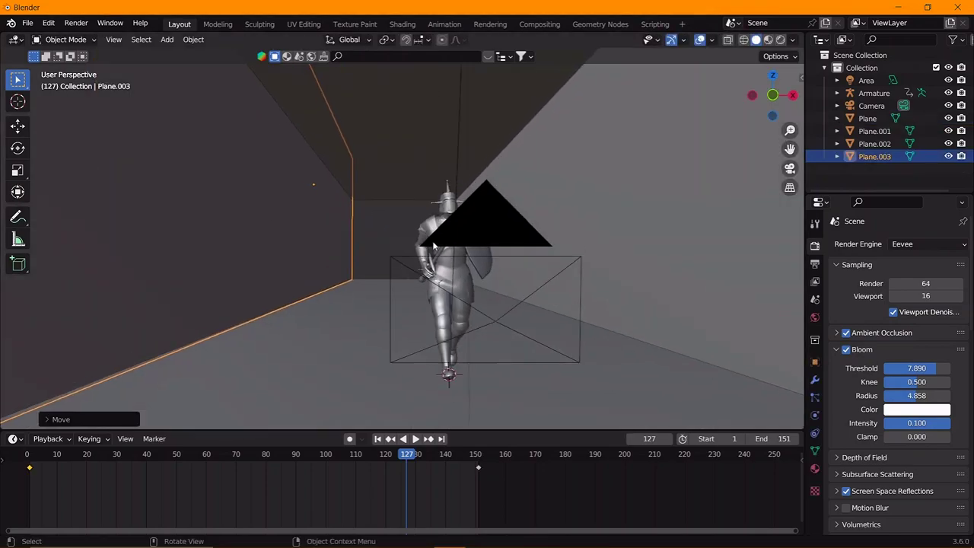
pyautogui.scroll(-2, 378, 239)
pyautogui.press('g')
pyautogui.press('x')
pyautogui.click(586, 253)
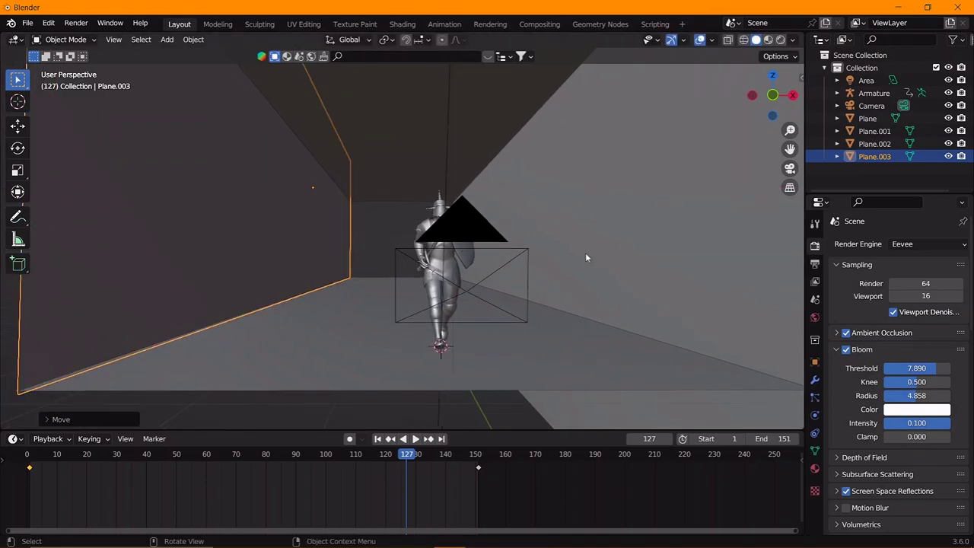
# Step: Reposition the right wall plane vertically and sideways along X
pyautogui.scroll(-3, 585, 253)
pyautogui.click(602, 258)
pyautogui.press('g')
pyautogui.press('z')
pyautogui.click(614, 191)
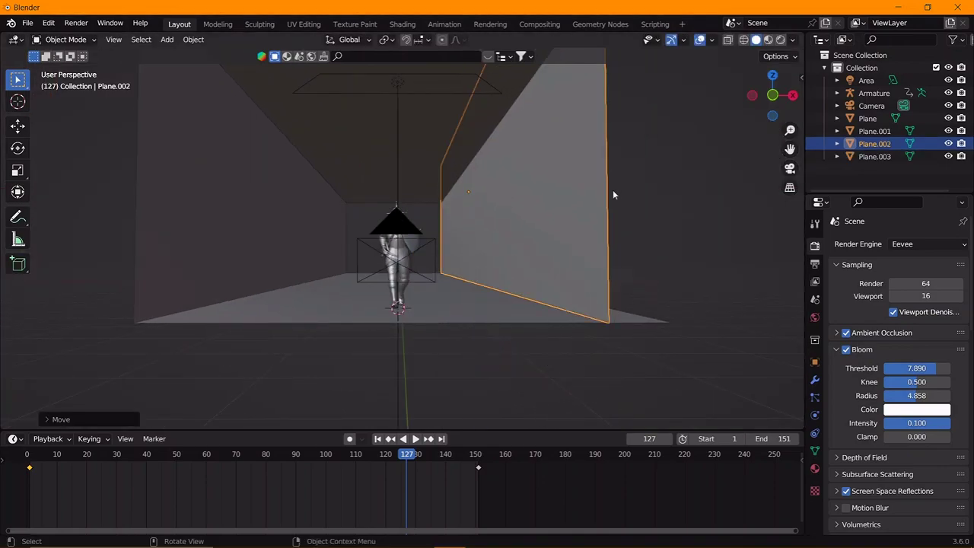
pyautogui.press('g')
pyautogui.press('x')
pyautogui.click(494, 254)
# Step: Move the ceiling plane vertically to Z 7.0881 m above the knight
pyautogui.scroll(-2, 487, 263)
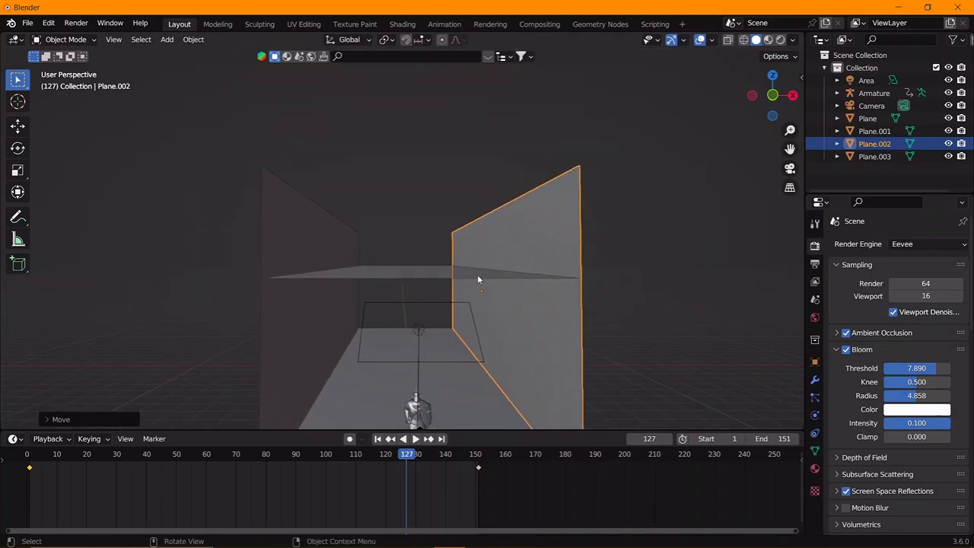
pyautogui.click(475, 273)
pyautogui.press('g')
pyautogui.press('z')
pyautogui.click(516, 252)
# Step: Preview the tunnel animation twice through the camera, then rewind to frame 1
pyautogui.press('KP_0')
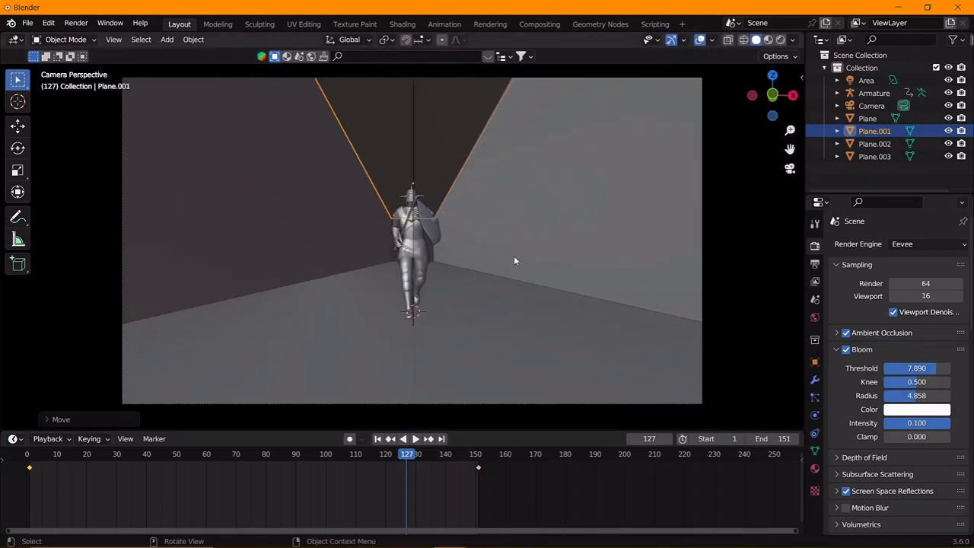
pyautogui.press('space')
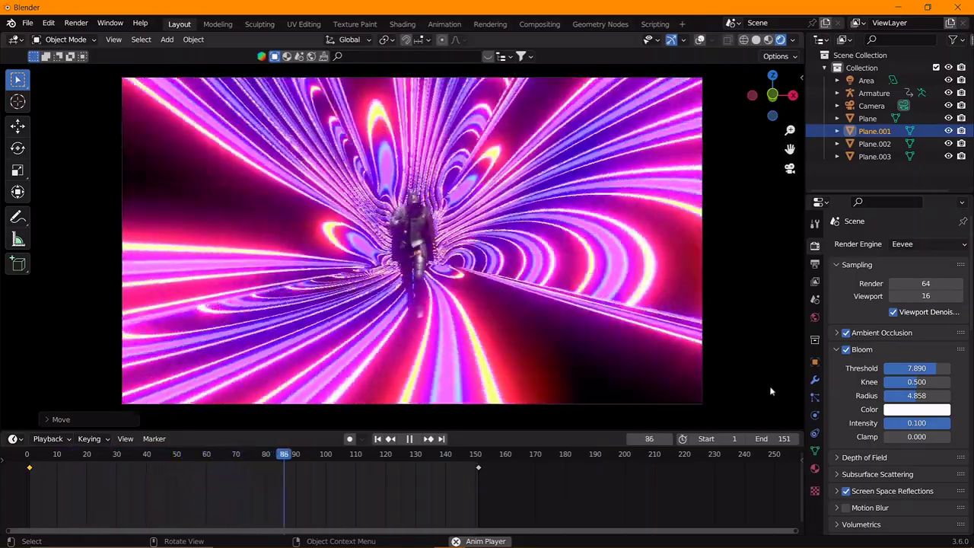
pyautogui.press('space')
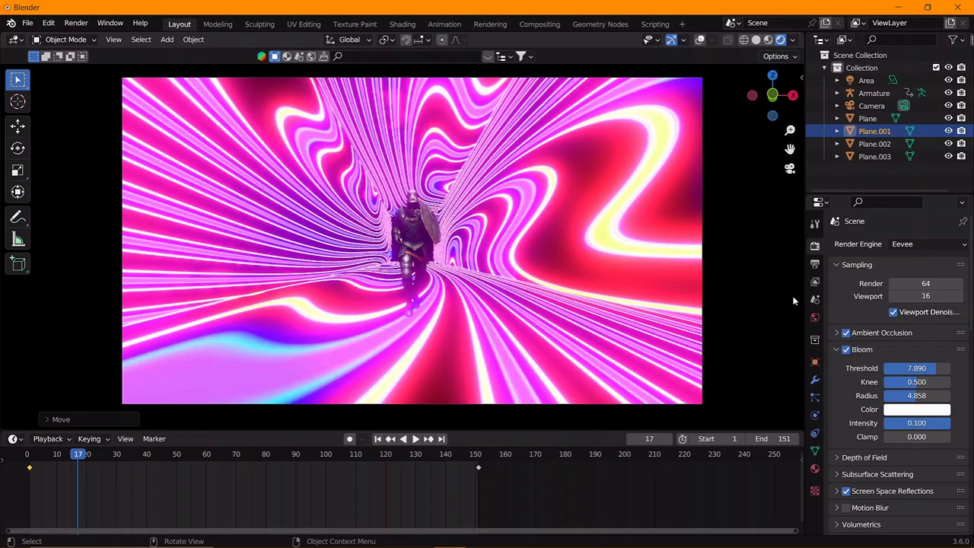
pyautogui.press('space')
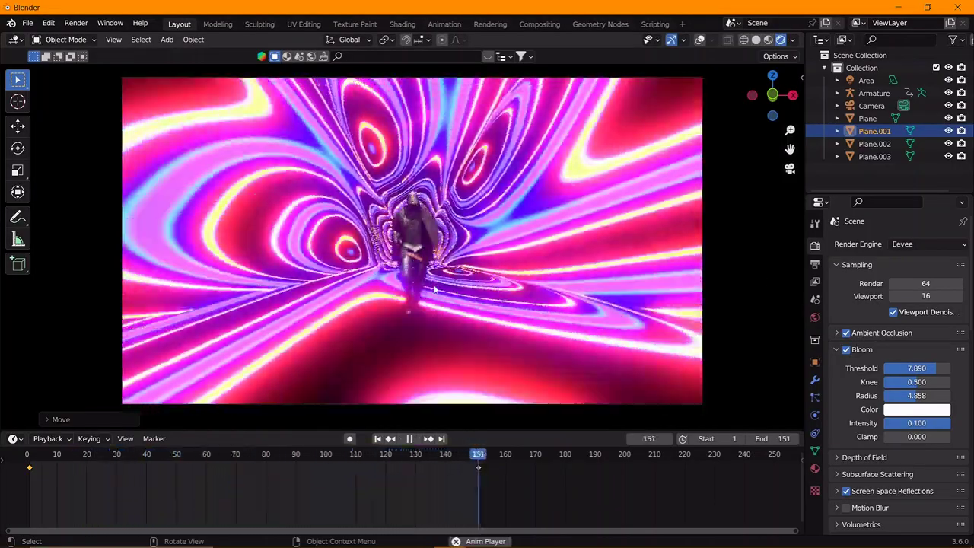
pyautogui.press('space')
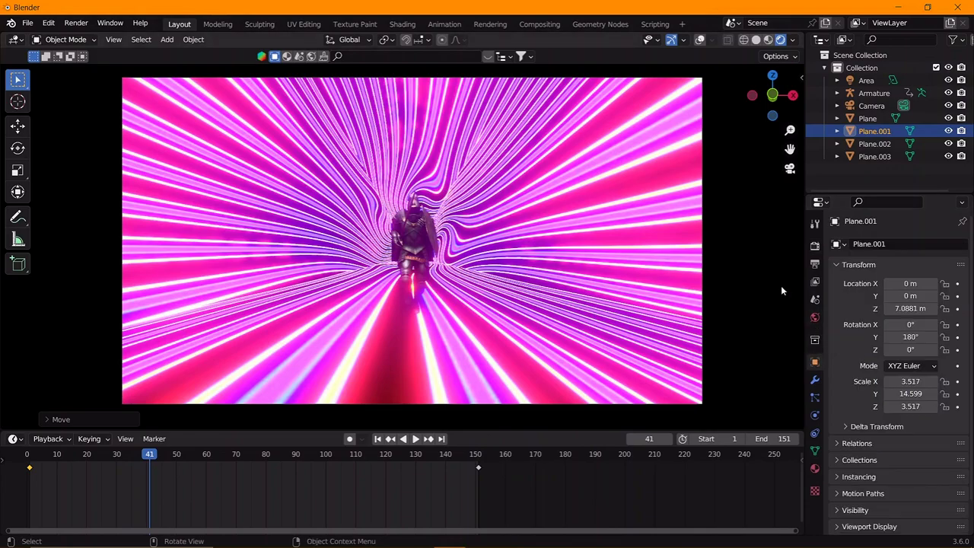
pyautogui.hotkey('shift', 'Left')
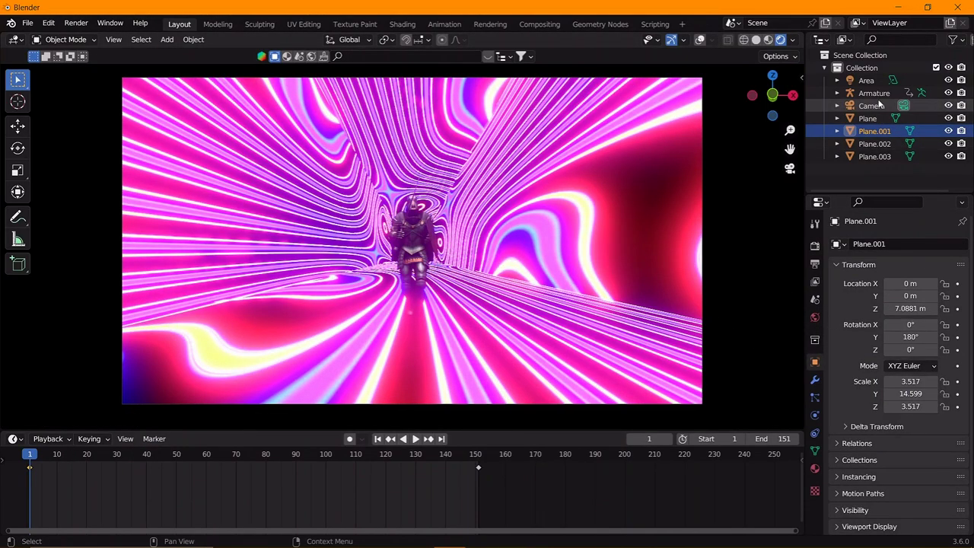
# Step: Keyframe the camera at Y -15.577 m on frame 1 and -13.847 m on frame 100
pyautogui.click(872, 105)
pyautogui.moveTo(911, 296); pyautogui.dragTo(946, 299)
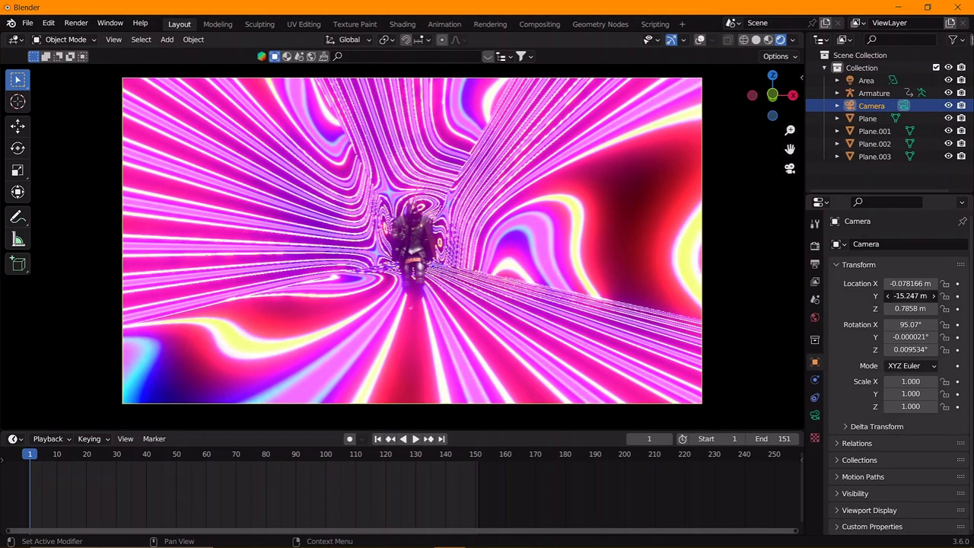
pyautogui.press('i')
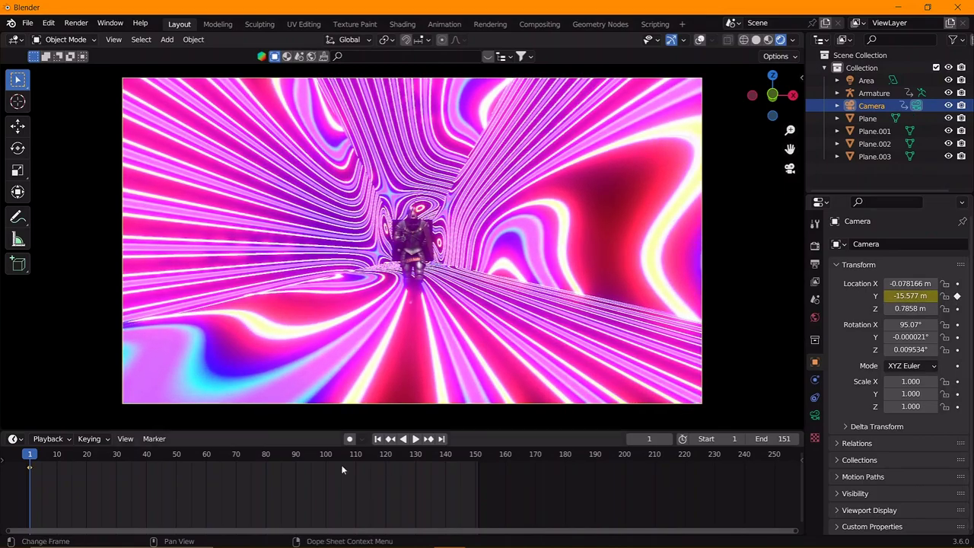
pyautogui.click(326, 457)
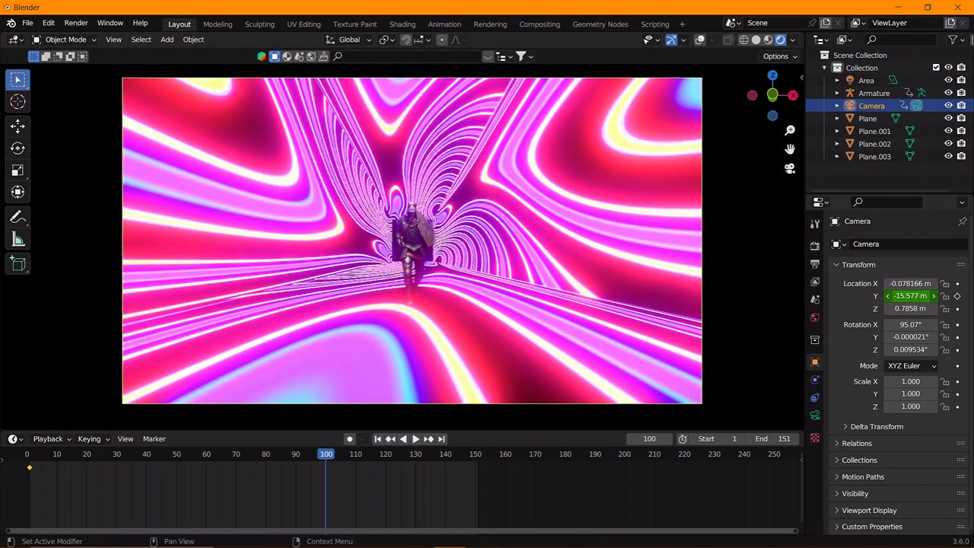
pyautogui.moveTo(912, 296); pyautogui.dragTo(947, 305)
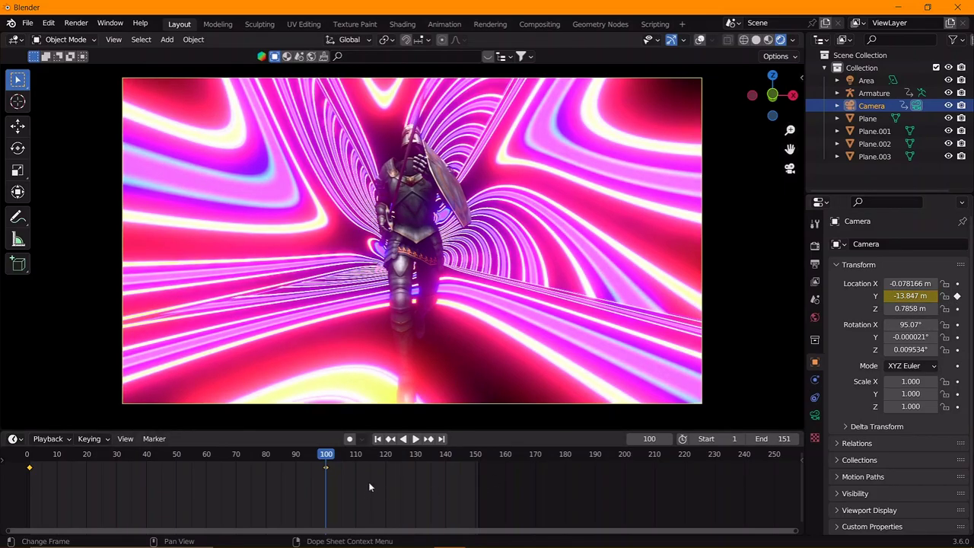
pyautogui.press('t')
# Step: Set the camera keyframes to Linear interpolation and play back the steady move
pyautogui.click(335, 465)
pyautogui.click(28, 454)
pyautogui.press('space')
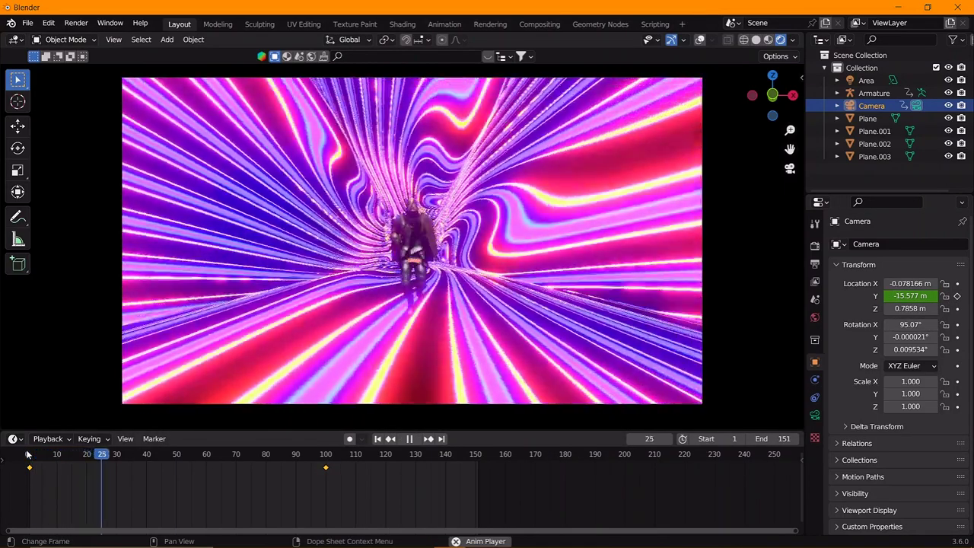
pyautogui.press('space')
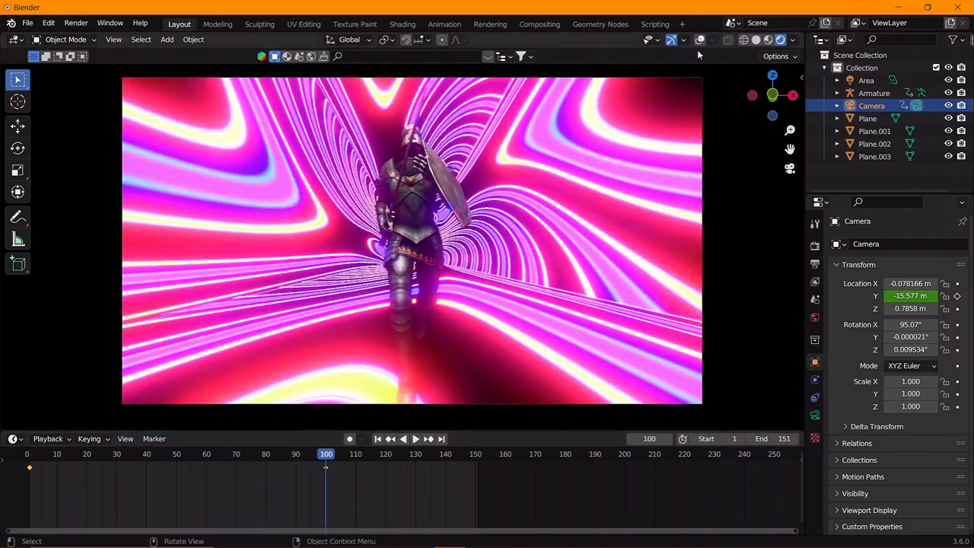
pyautogui.click(399, 136)
# Step: Shift the armature's walk keyframes earlier and stretch them out in time
pyautogui.moveTo(130, 457); pyautogui.dragTo(356, 477, button='middle')
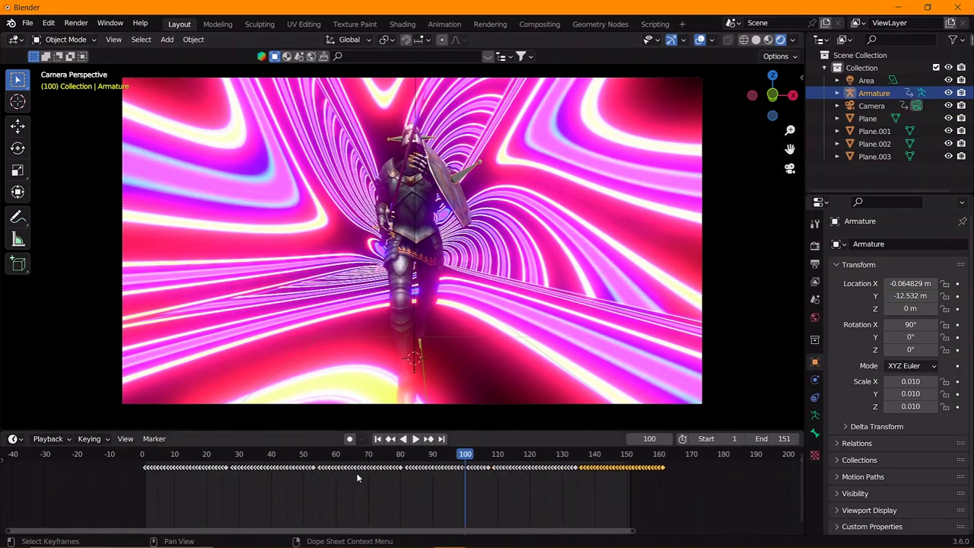
pyautogui.moveTo(740, 498); pyautogui.dragTo(114, 462)
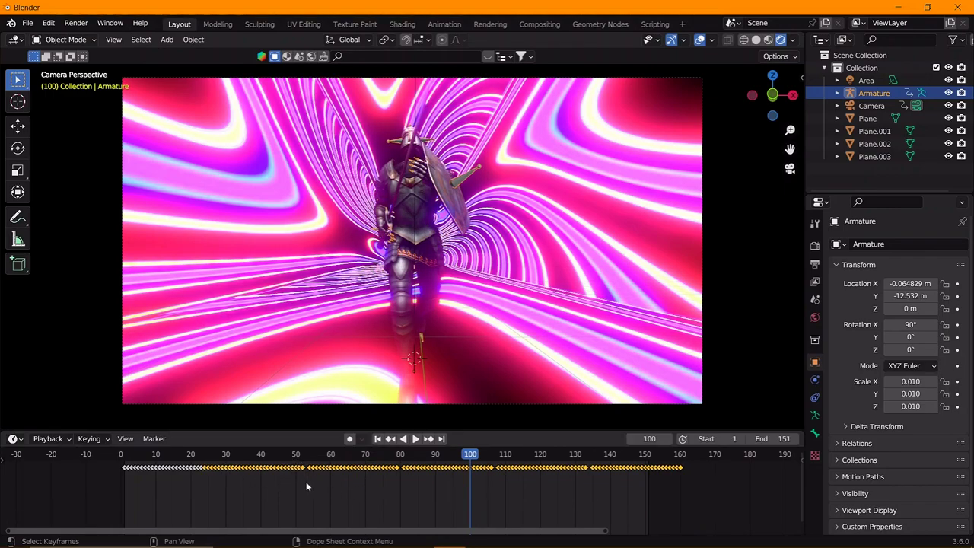
pyautogui.click(398, 492)
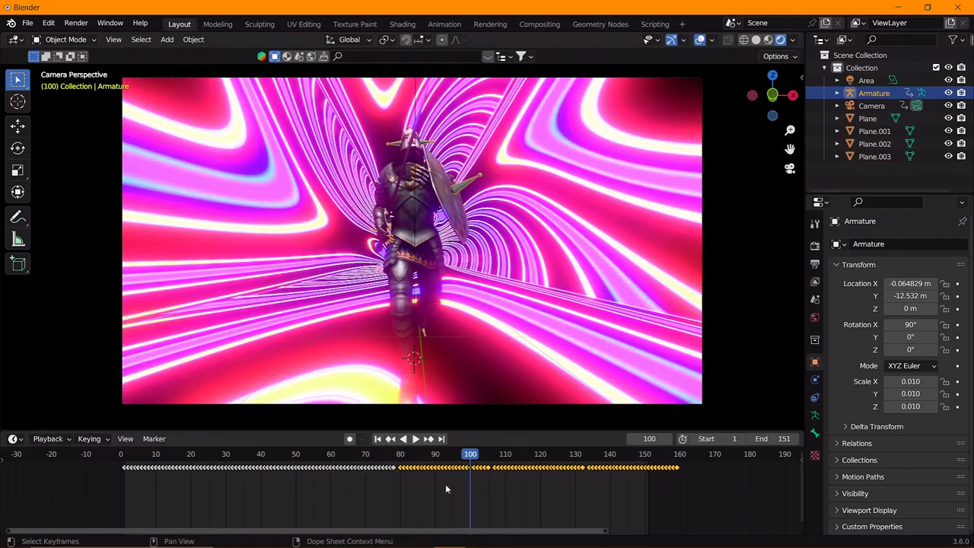
pyautogui.press('s')
pyautogui.click(472, 473)
pyautogui.press('c')
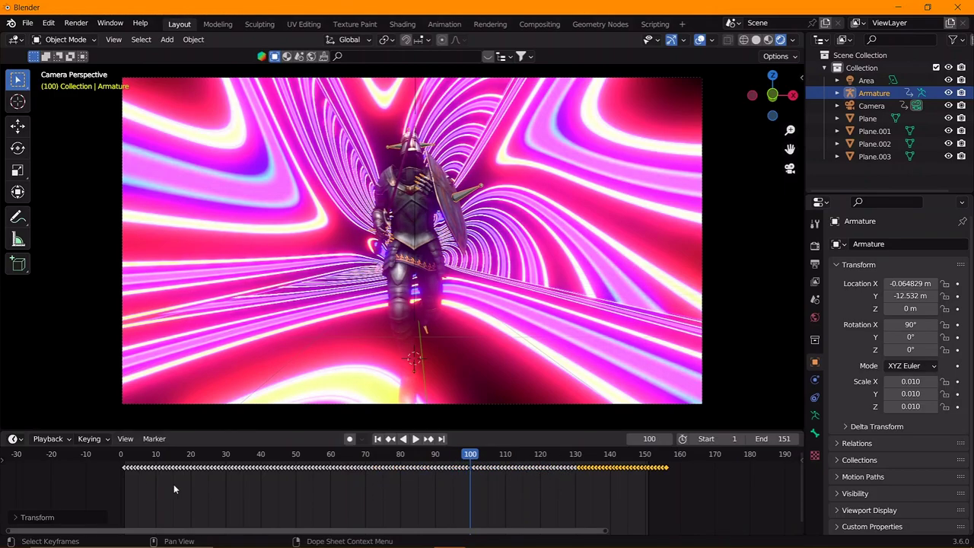
# Step: Play back the retimed walk from frame 1 and scrub to frame 100
pyautogui.hotkey('shift', 'Left')
pyautogui.press('space')
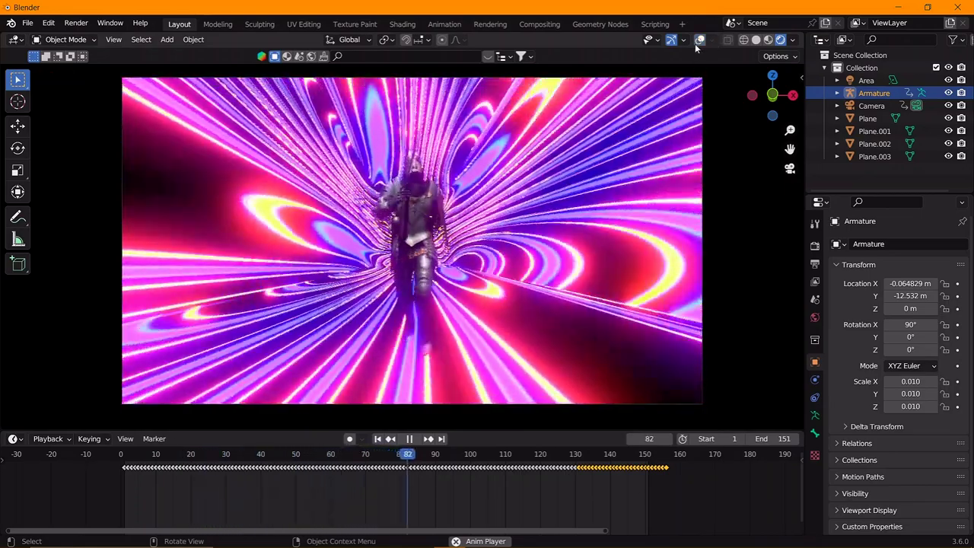
pyautogui.press('space')
pyautogui.moveTo(106, 469); pyautogui.dragTo(468, 439)
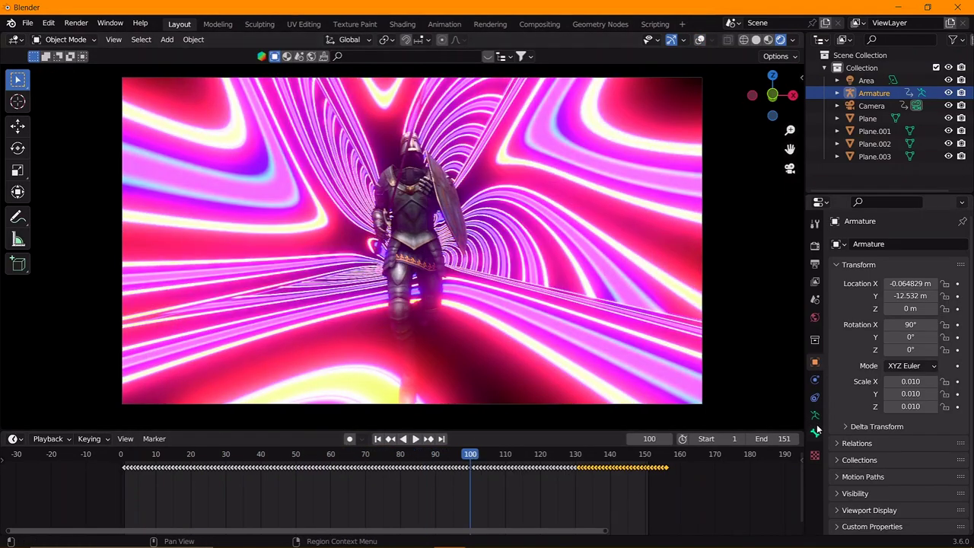
# Step: Set the camera's focal length to 1 mm at frame 1
pyautogui.click(815, 415)
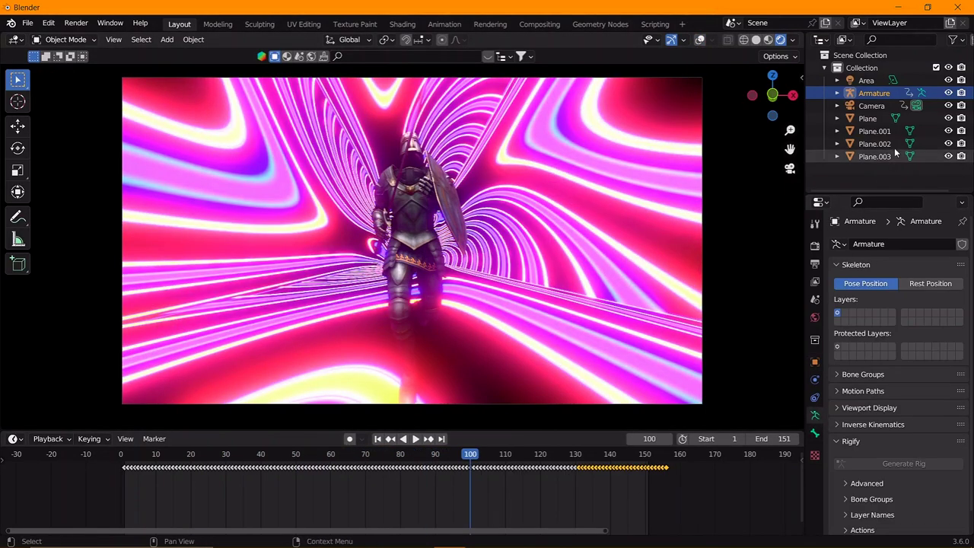
pyautogui.click(876, 105)
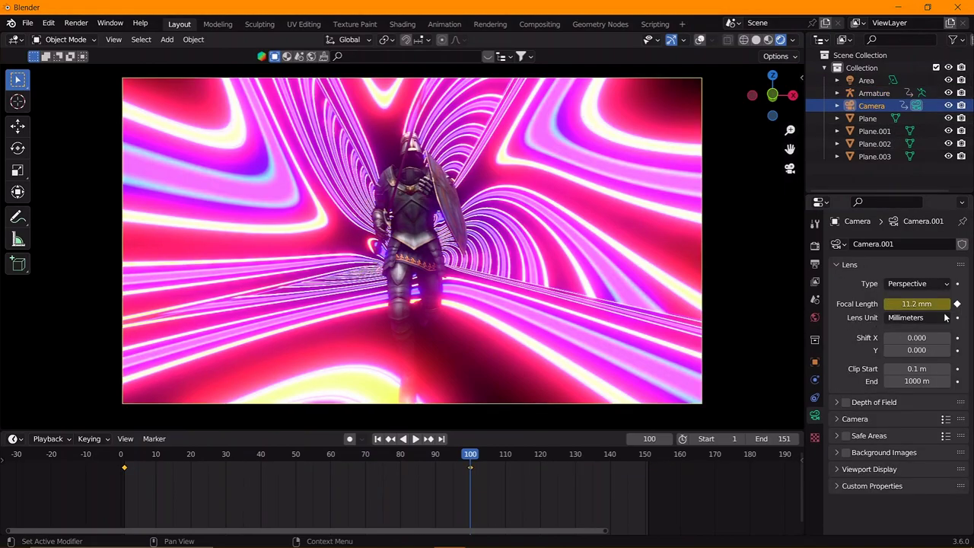
pyautogui.click(129, 459)
pyautogui.moveTo(916, 303); pyautogui.dragTo(898, 304)
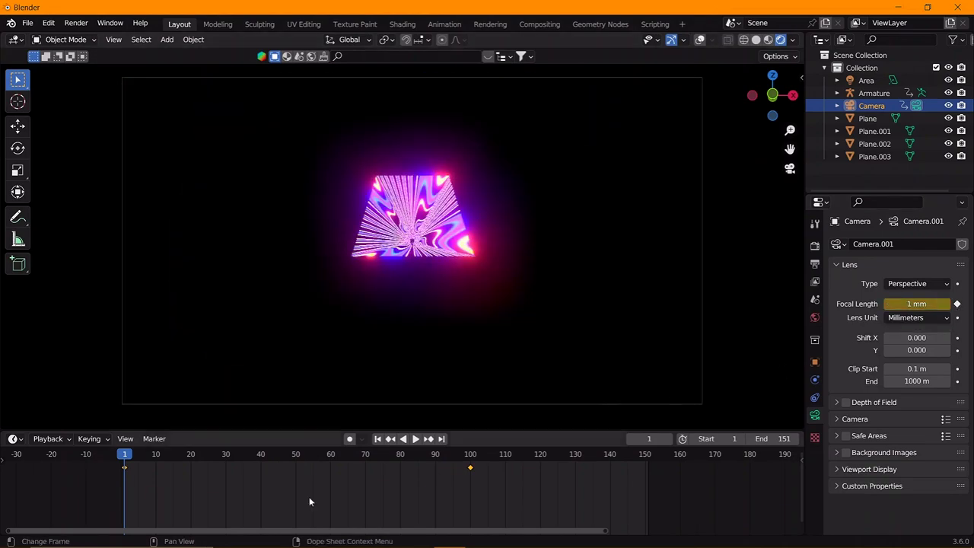
# Step: Pull the camera's frame-1 Y location back to -16.457 m, then switch to Solid shading
pyautogui.click(815, 361)
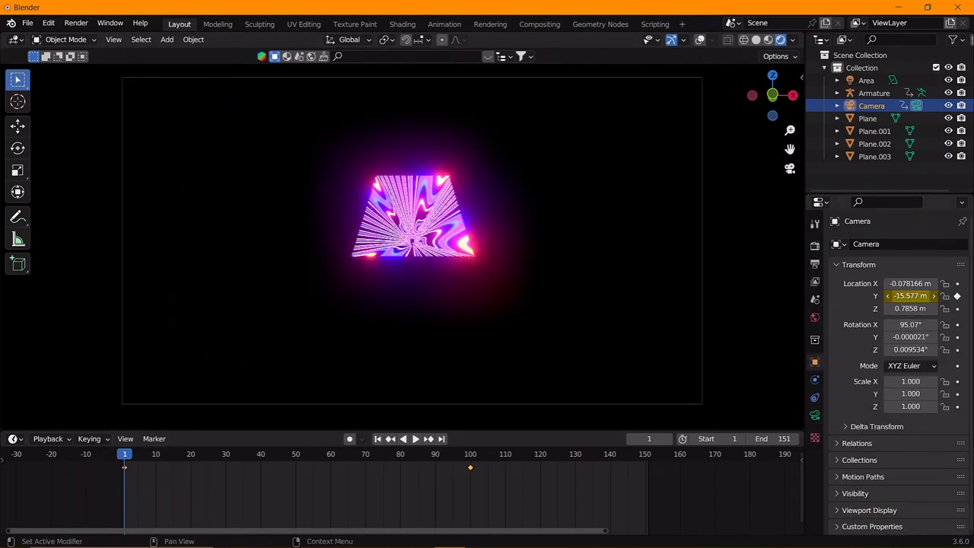
pyautogui.moveTo(911, 296); pyautogui.dragTo(925, 297)
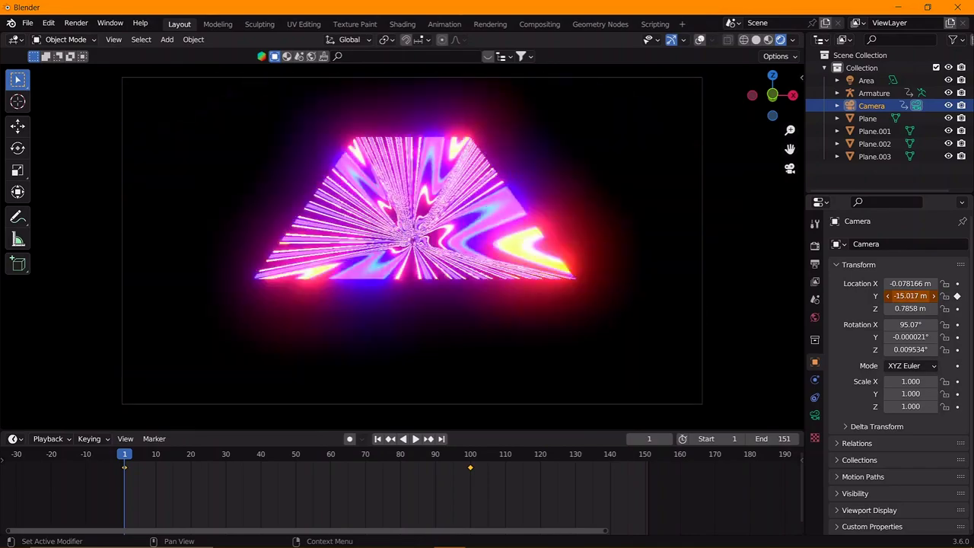
pyautogui.moveTo(911, 296); pyautogui.dragTo(898, 296)
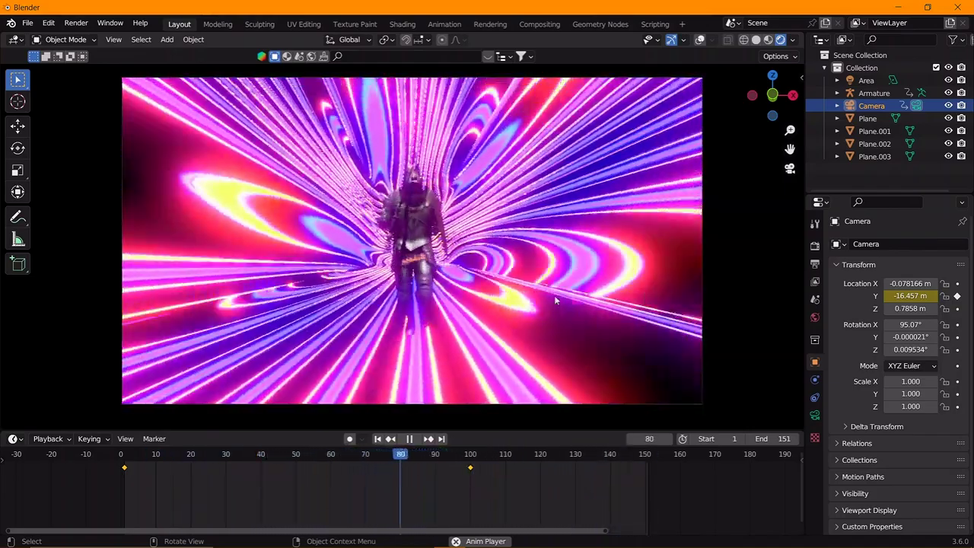
pyautogui.press('z')
pyautogui.press('space')
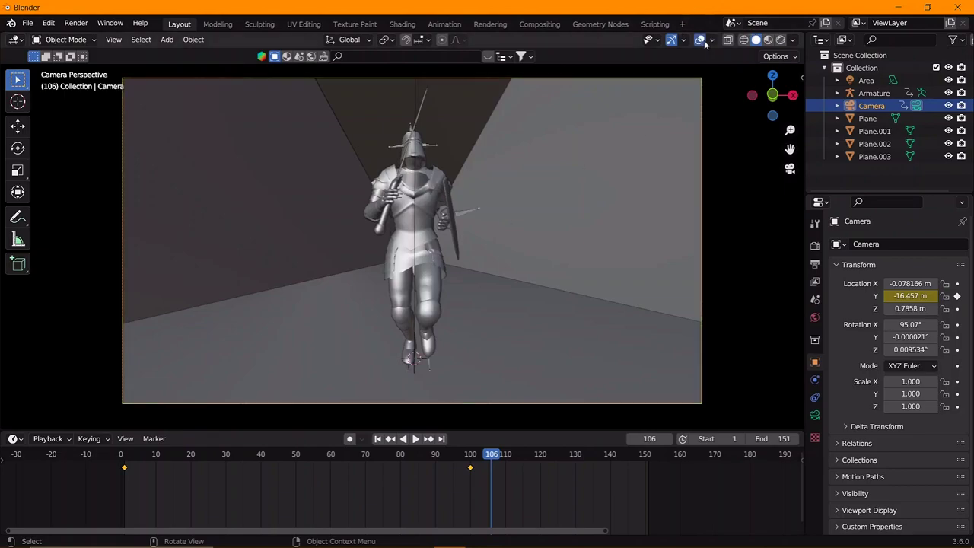
# Step: Add a cylinder and rotate it 90° about X, viewed from the front in perspective
pyautogui.moveTo(440, 256); pyautogui.dragTo(416, 273, button='middle')
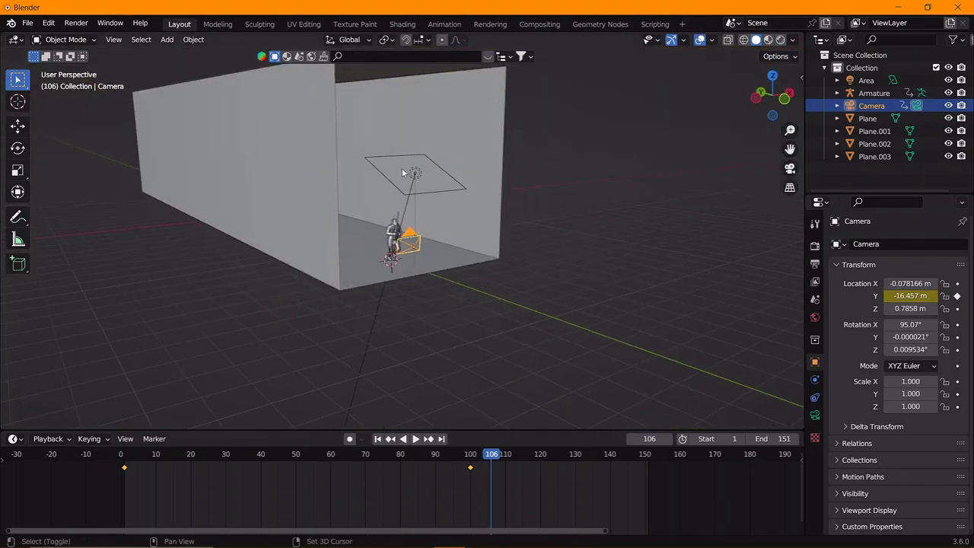
pyautogui.hotkey('shift', 'a')
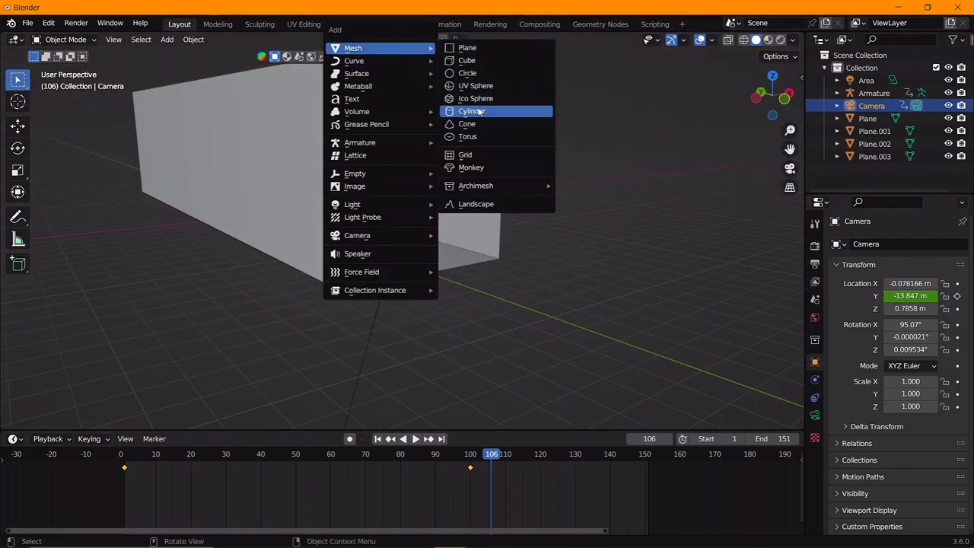
pyautogui.click(479, 112)
pyautogui.press('s')
pyautogui.click(642, 233)
pyautogui.write('rx90')
pyautogui.press('Return')
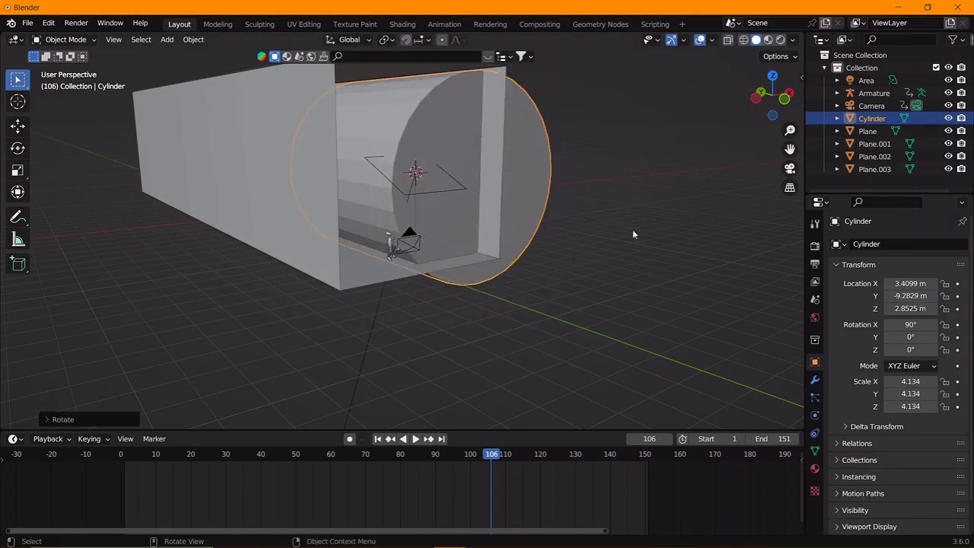
pyautogui.press('KP_1')
pyautogui.press('KP_5')
# Step: Move the cylinder into place and enlarge it to scale 5.995
pyautogui.press('g')
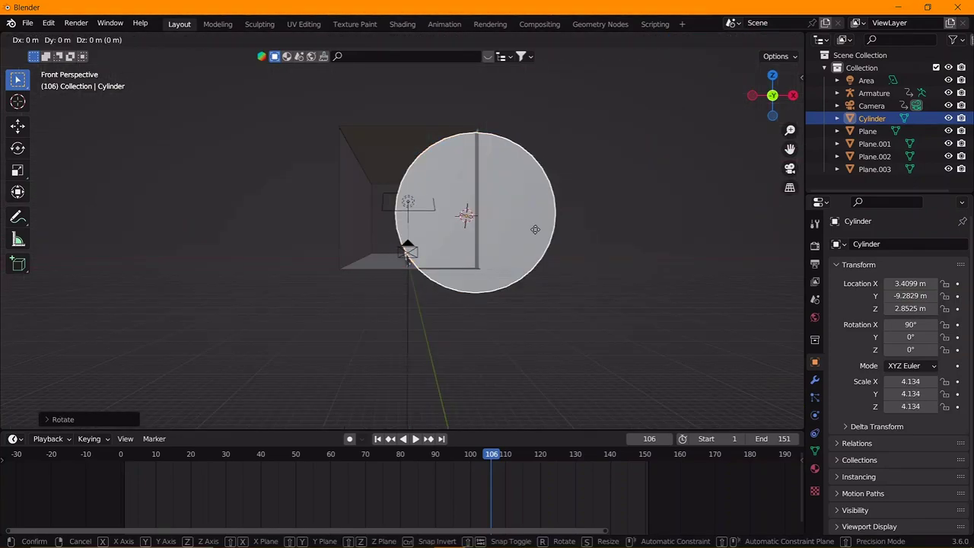
pyautogui.hotkey('shift', 'y')
pyautogui.click(467, 217)
pyautogui.press('s')
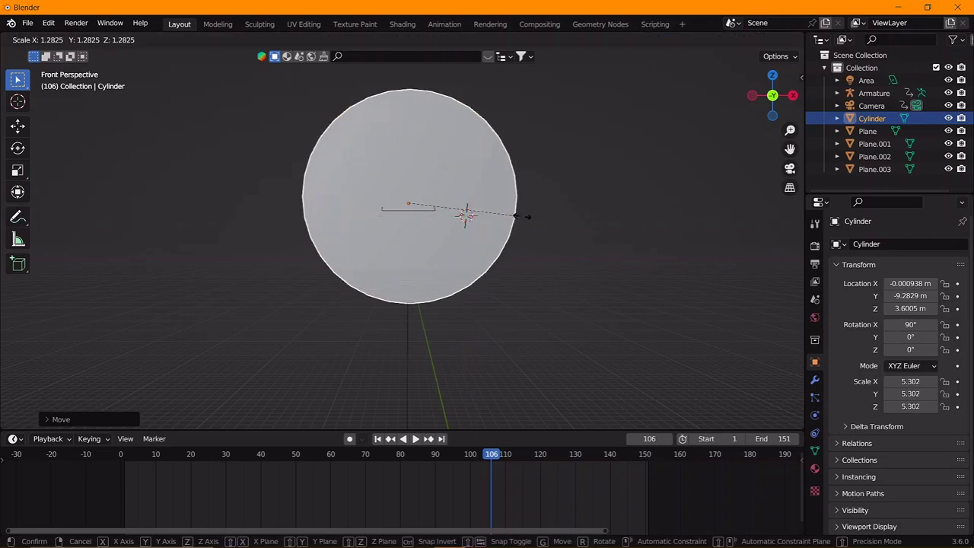
pyautogui.click(461, 216)
pyautogui.moveTo(460, 215); pyautogui.dragTo(535, 255, button='middle')
# Step: Delete the cylinder's end caps in Edit Mode
pyautogui.press('Tab')
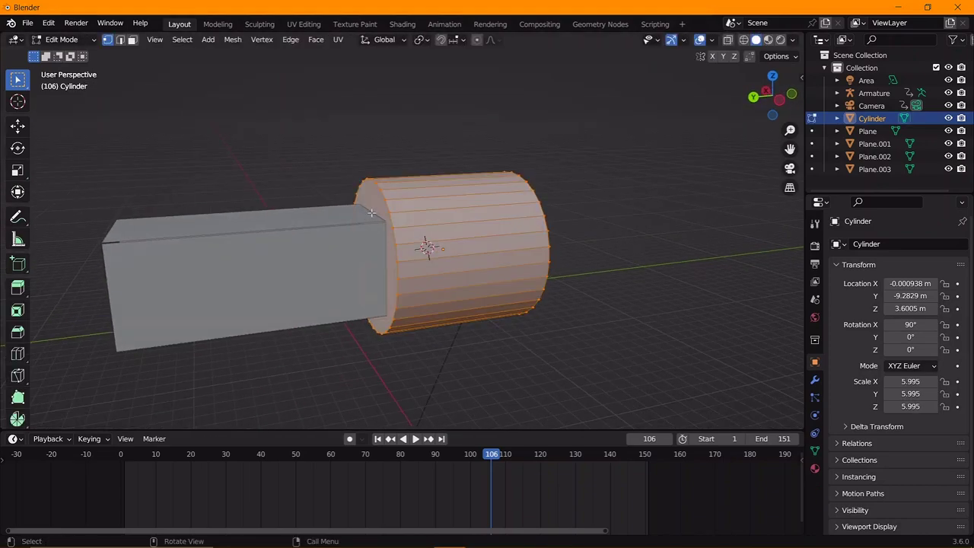
pyautogui.moveTo(380, 209); pyautogui.dragTo(423, 210, button='middle')
pyautogui.press('x')
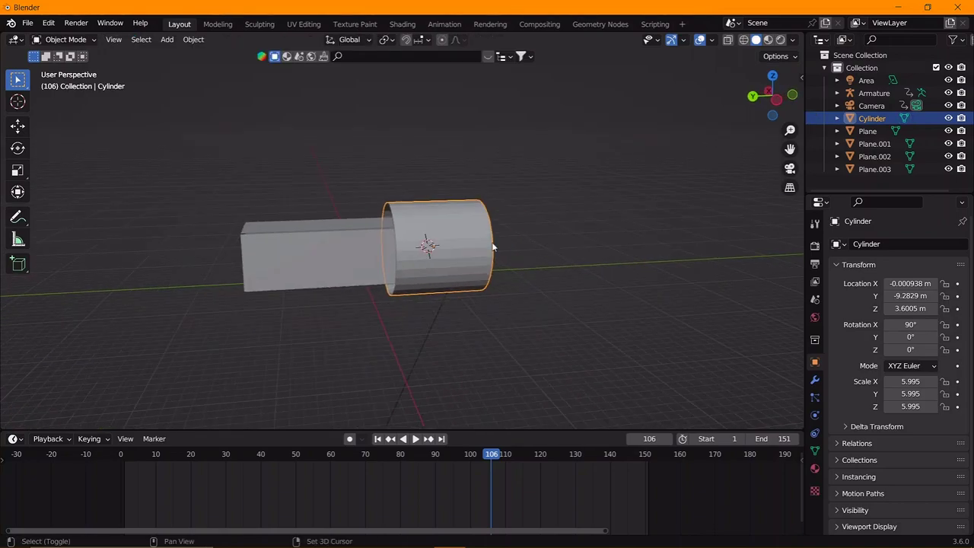
pyautogui.press('s')
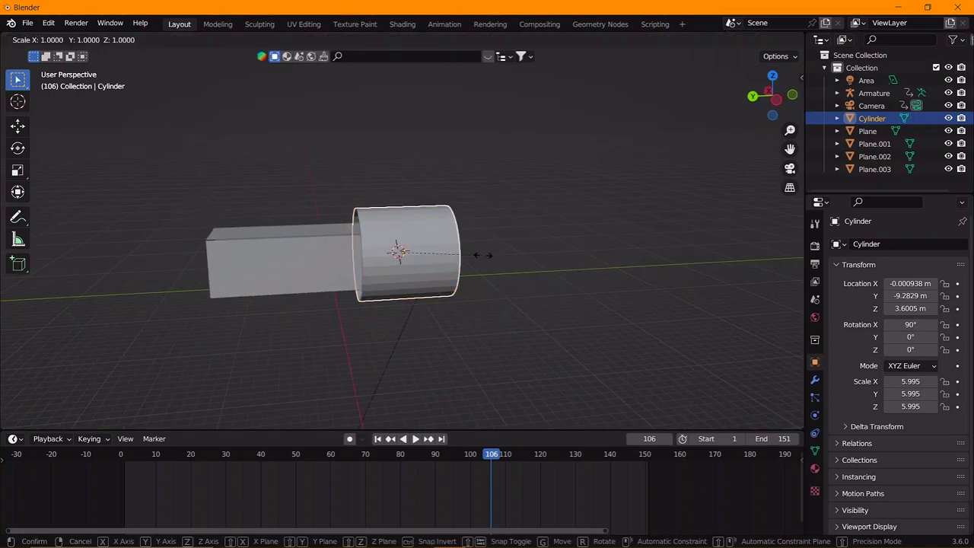
# Step: Stretch the cylinder along Y into a long tapered tube, Z scale 33.206
pyautogui.press('x')
pyautogui.press('y')
pyautogui.click(733, 265)
pyautogui.press('g')
pyautogui.click(738, 266)
pyautogui.press('s')
pyautogui.press('y')
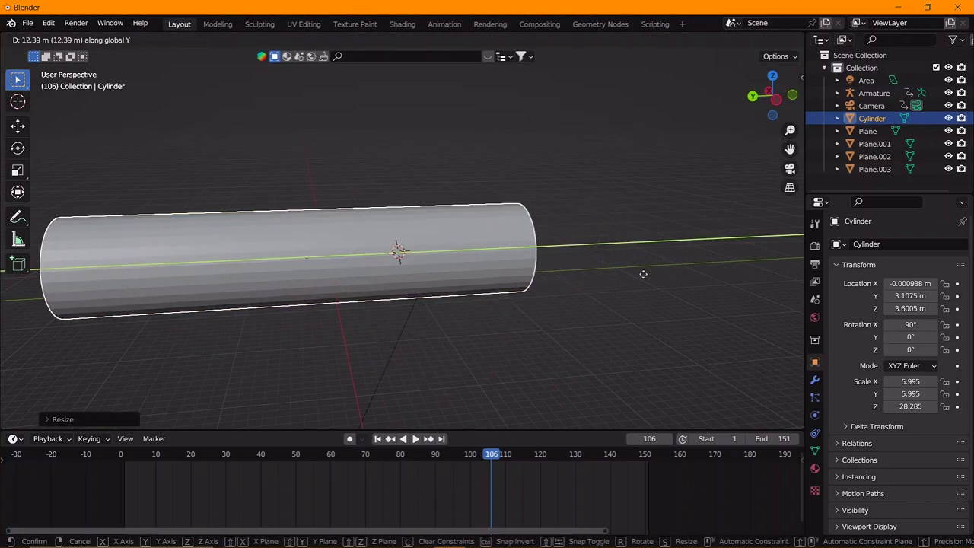
pyautogui.press('x')
pyautogui.press('y')
pyautogui.click(702, 269)
# Step: Slide the tube along Y to 17.255 m, check it through the camera, and open Shading
pyautogui.press('KP_0')
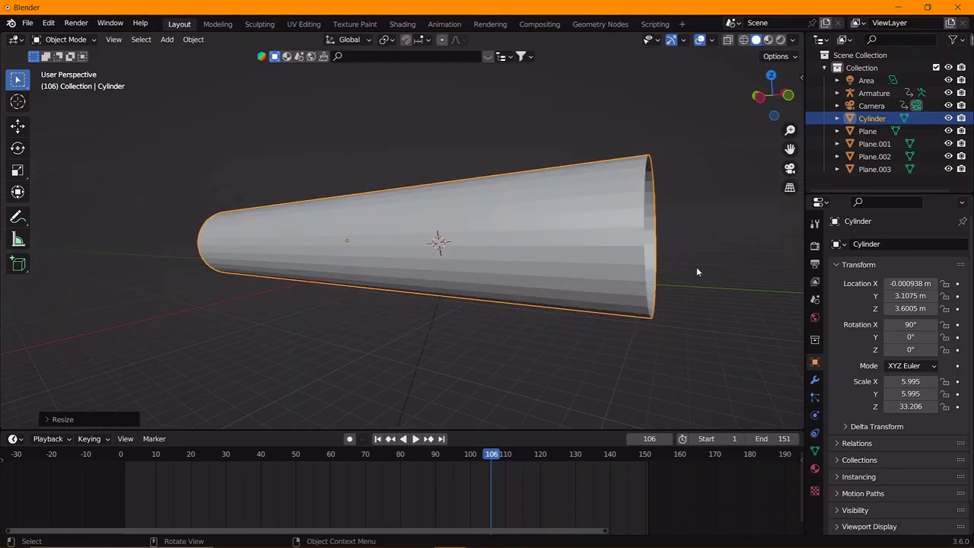
pyautogui.hotkey('shift', 'Left')
pyautogui.press('y')
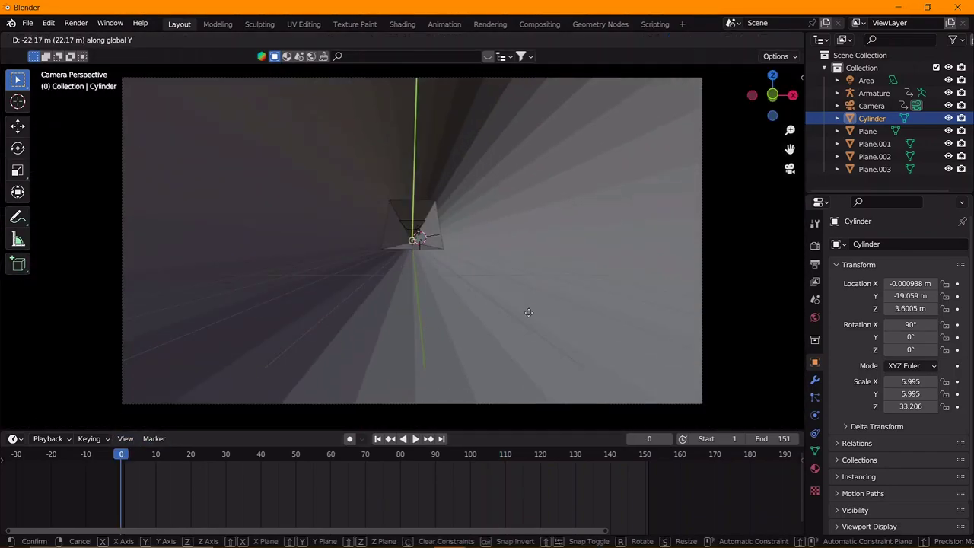
pyautogui.click(391, 92)
pyautogui.moveTo(391, 91); pyautogui.dragTo(619, 281, button='middle')
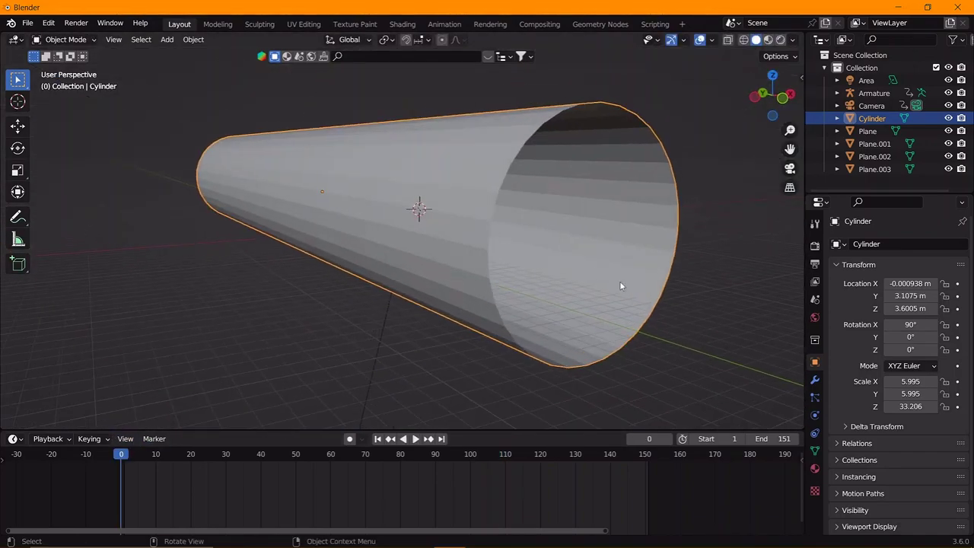
pyautogui.press('g')
pyautogui.press('y')
pyautogui.click(576, 275)
pyautogui.press('KP_1')
pyautogui.press('KP_0')
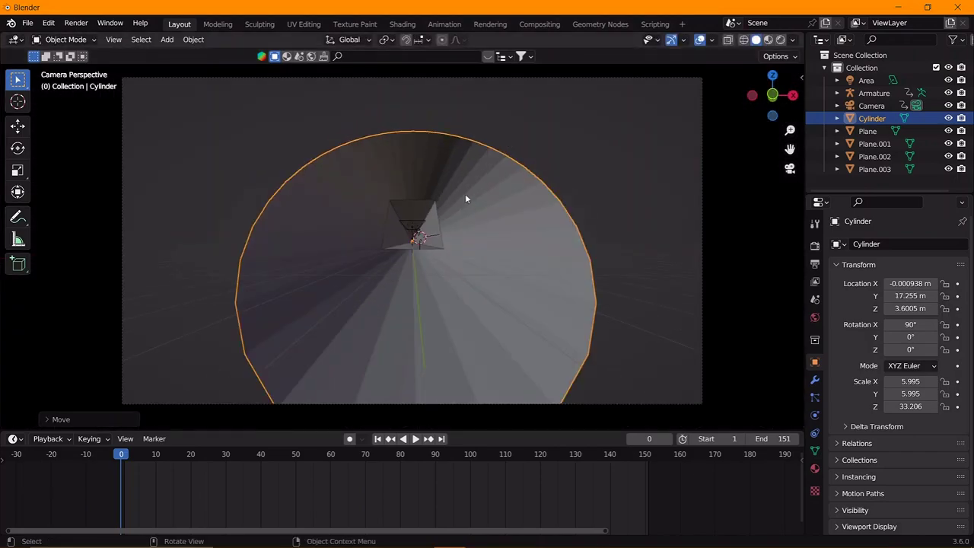
pyautogui.click(402, 24)
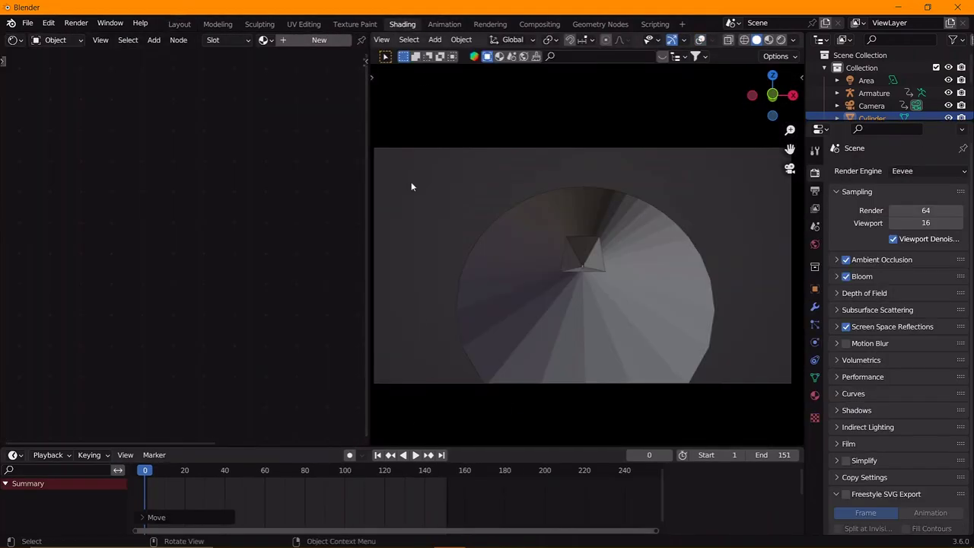
# Step: Preview the glowing Plane.003 animation in rendered shading, then return to frame 0 with overlays on
pyautogui.click(574, 267)
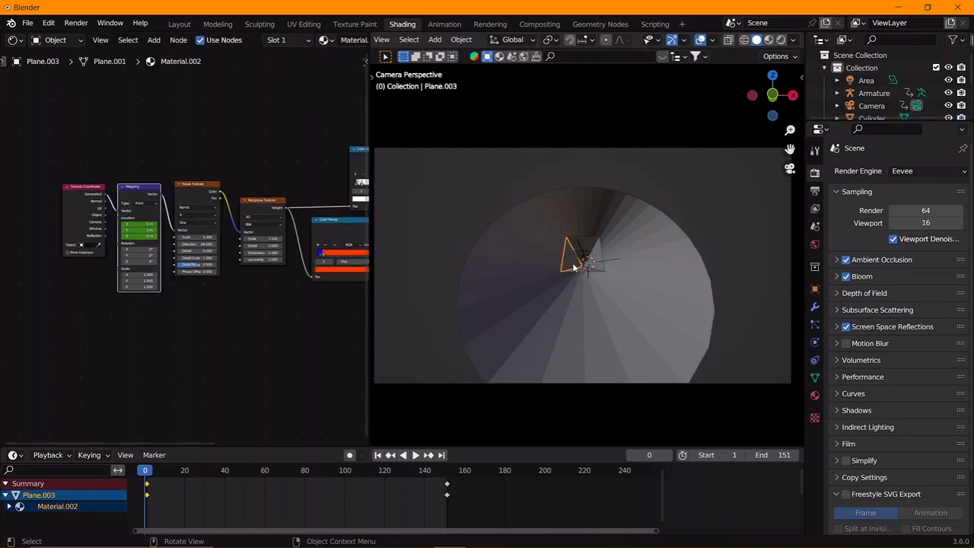
pyautogui.click(782, 41)
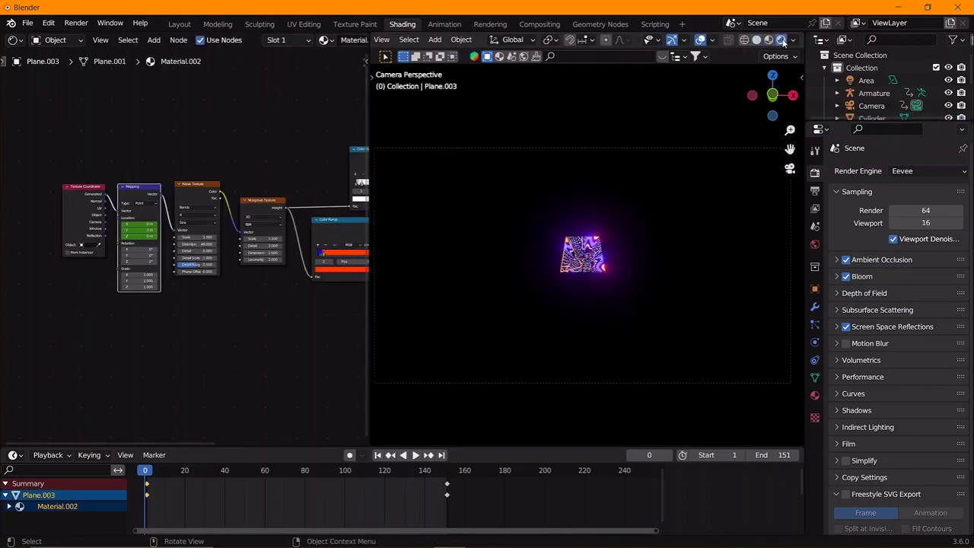
pyautogui.press('space')
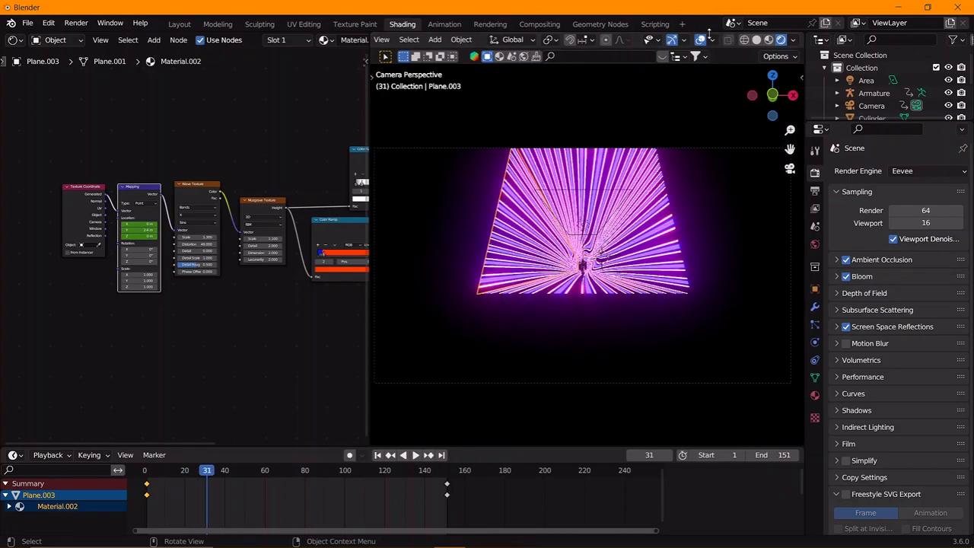
pyautogui.click(758, 41)
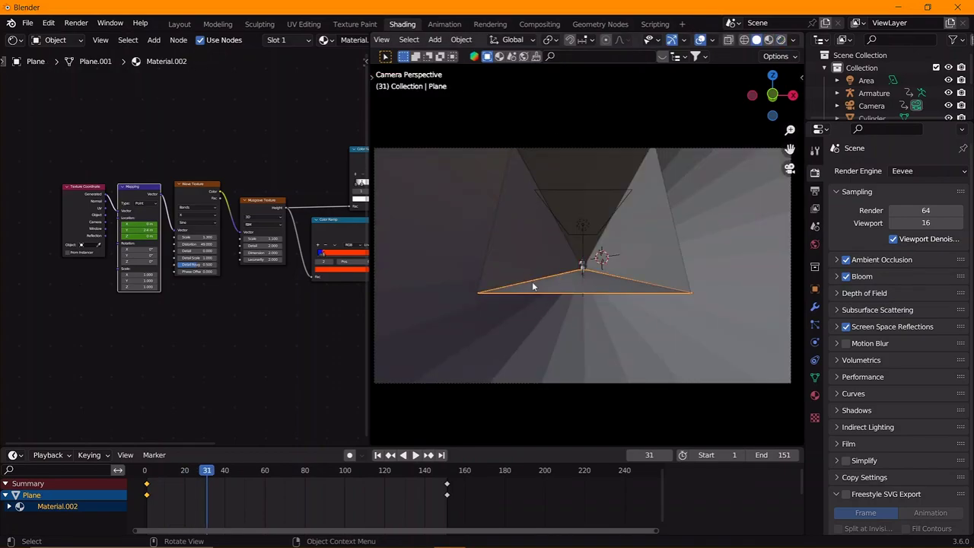
pyautogui.click(782, 40)
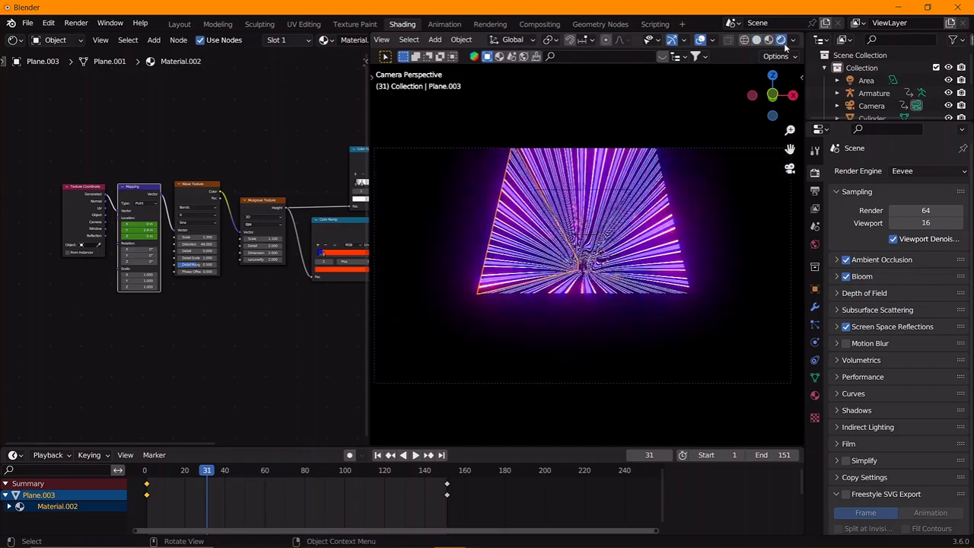
pyautogui.press('space')
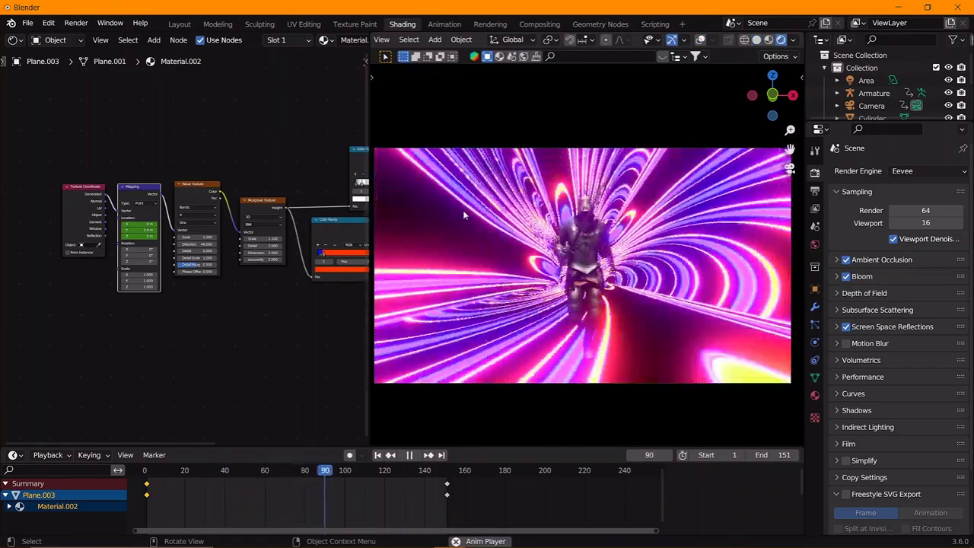
pyautogui.click(147, 471)
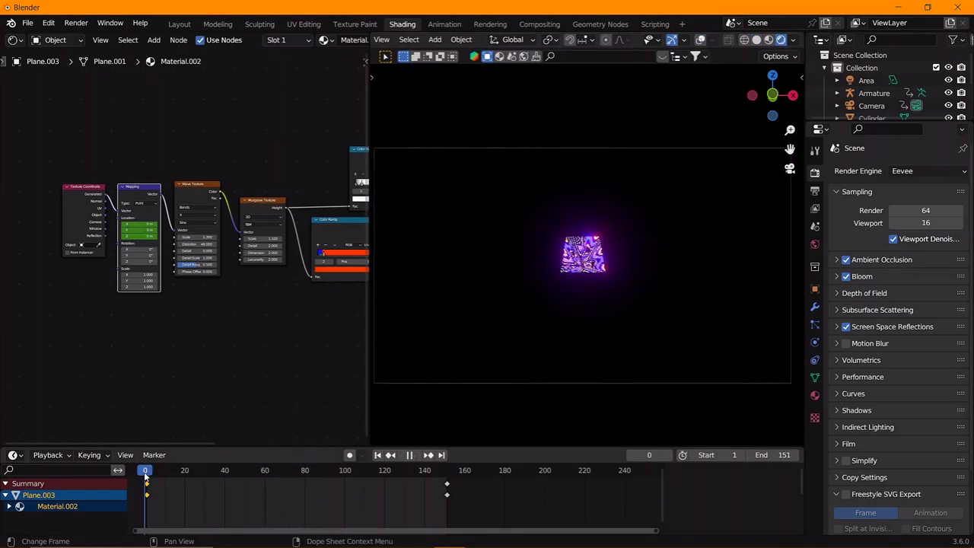
pyautogui.click(700, 40)
# Step: Select the cylinder and play the animation to preview its neon swirl material
pyautogui.click(530, 301)
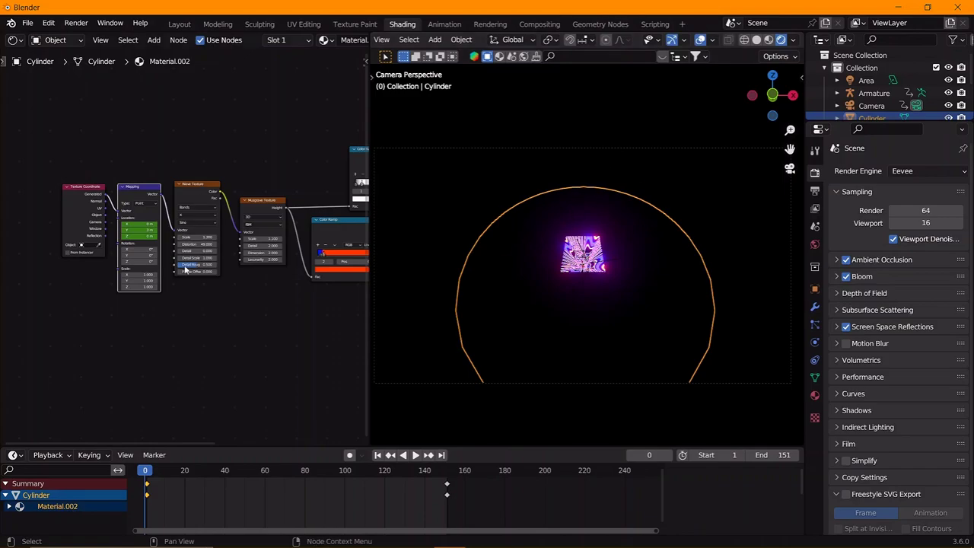
pyautogui.scroll(2, 185, 268)
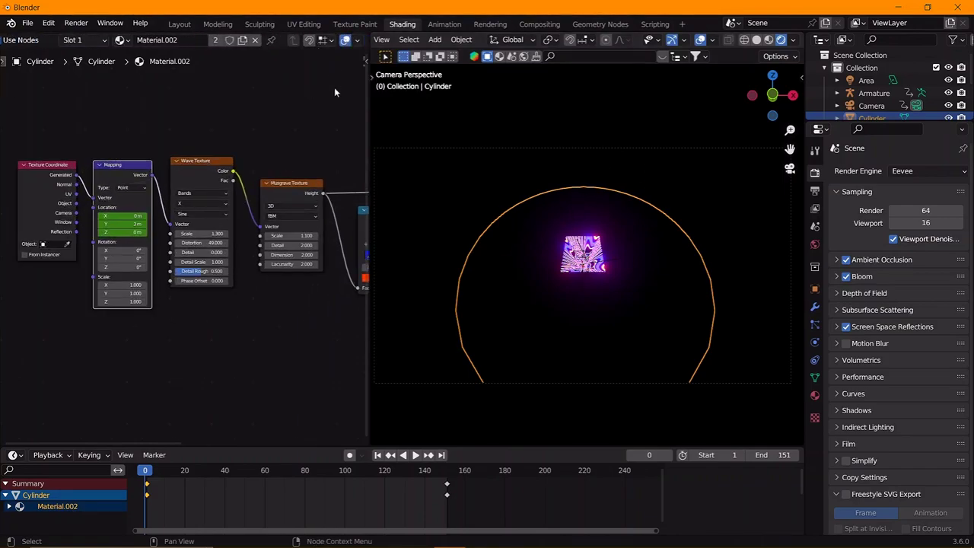
pyautogui.scroll(4, 135, 253)
pyautogui.scroll(-5, 134, 253)
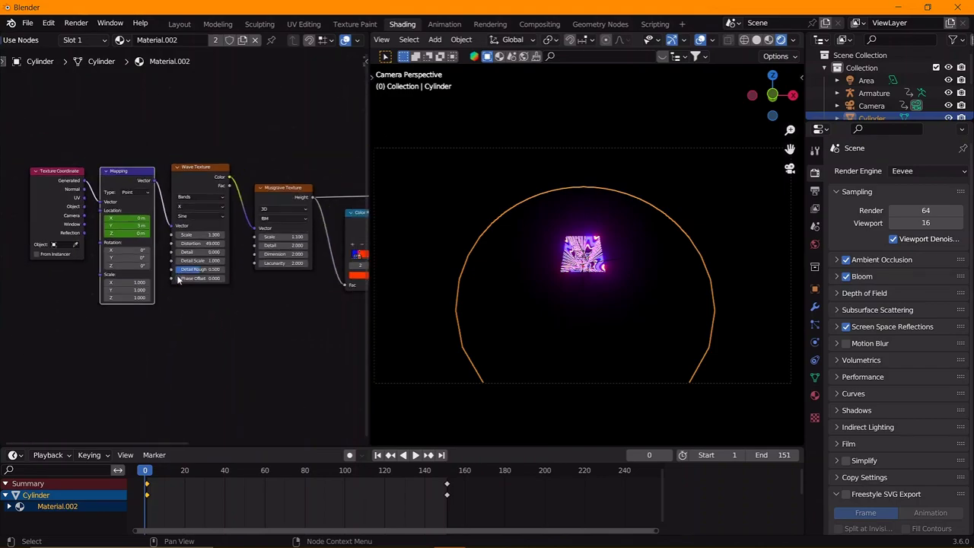
pyautogui.press('space')
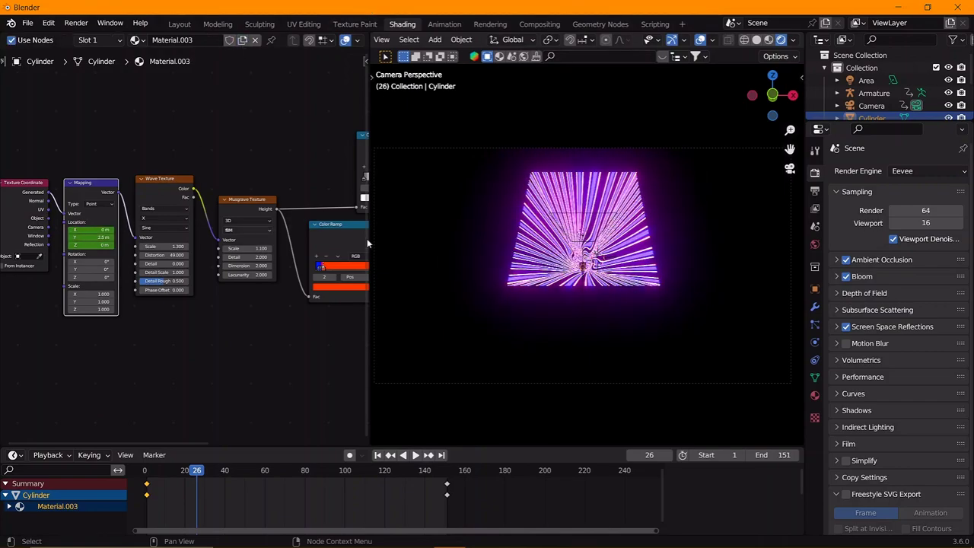
pyautogui.scroll(1, 180, 262)
pyautogui.keyDown('ctrl'); pyautogui.scroll(-3, 180, 262); pyautogui.keyUp('ctrl')
pyautogui.scroll(2, 180, 261)
pyautogui.scroll(-2, 131, 262)
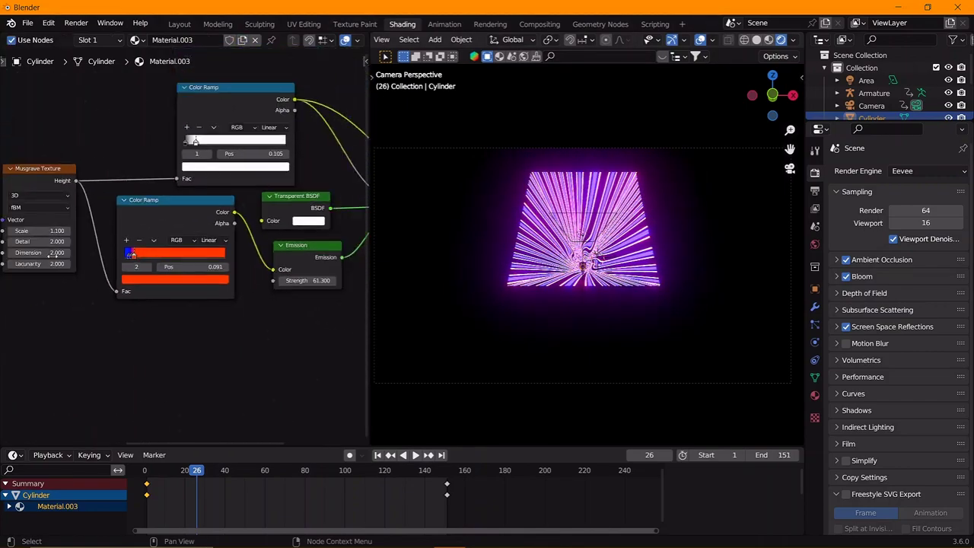
pyautogui.scroll(2, 145, 229)
pyautogui.scroll(1, 150, 227)
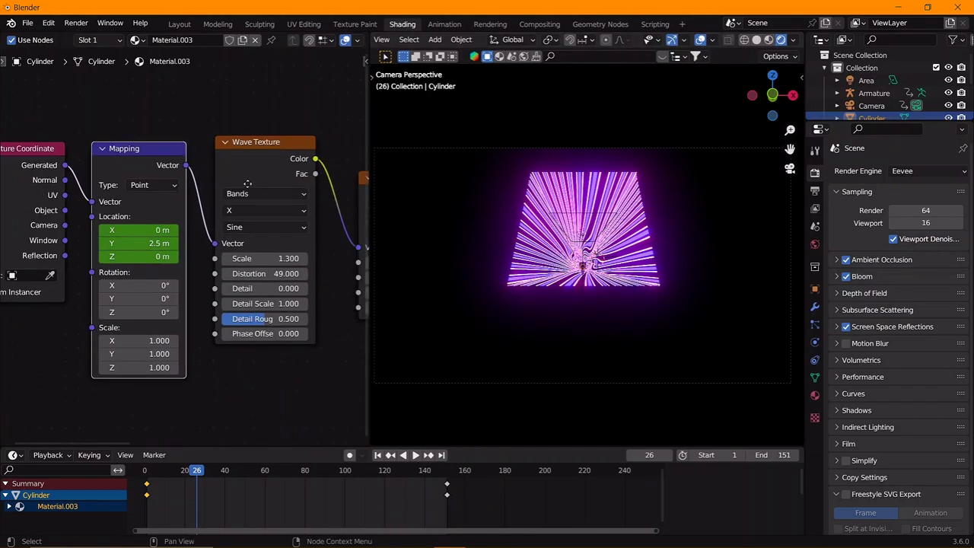
# Step: Try sliding the Color Ramp's first stop rightward, check the playback, then undo it
pyautogui.moveTo(319, 229); pyautogui.dragTo(137, 213, button='middle')
pyautogui.scroll(2, 114, 213)
pyautogui.moveTo(112, 220)
pyautogui.mouseDown()
pyautogui.moveTo(232, 221)
pyautogui.moveTo(144, 220)
pyautogui.moveTo(213, 221)
pyautogui.mouseUp()
pyautogui.click(108, 221)
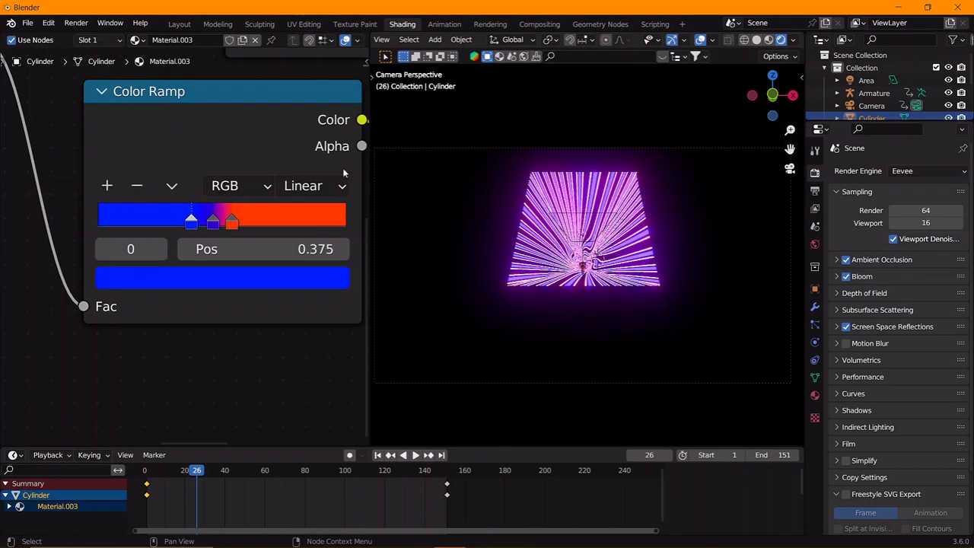
pyautogui.press('space')
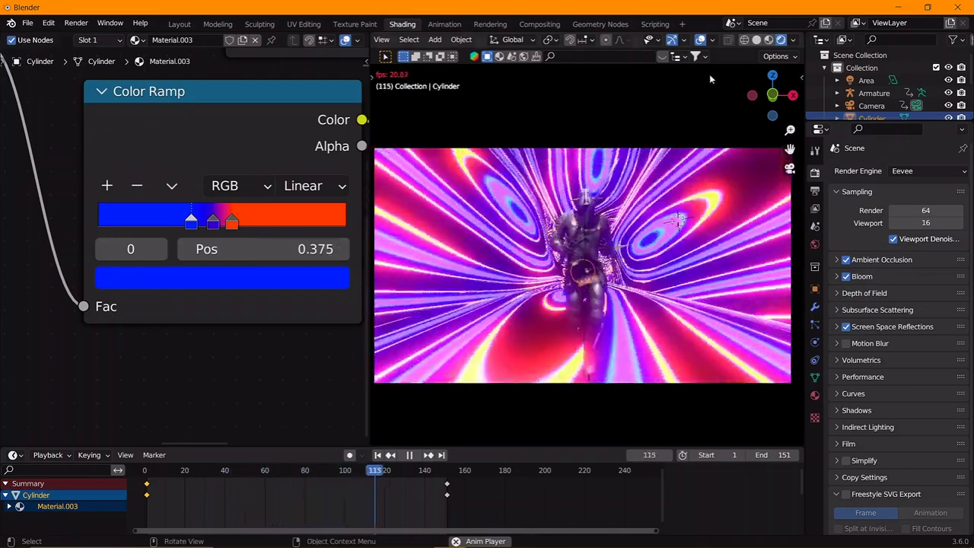
pyautogui.moveTo(578, 266); pyautogui.dragTo(548, 228, button='middle')
pyautogui.press('space')
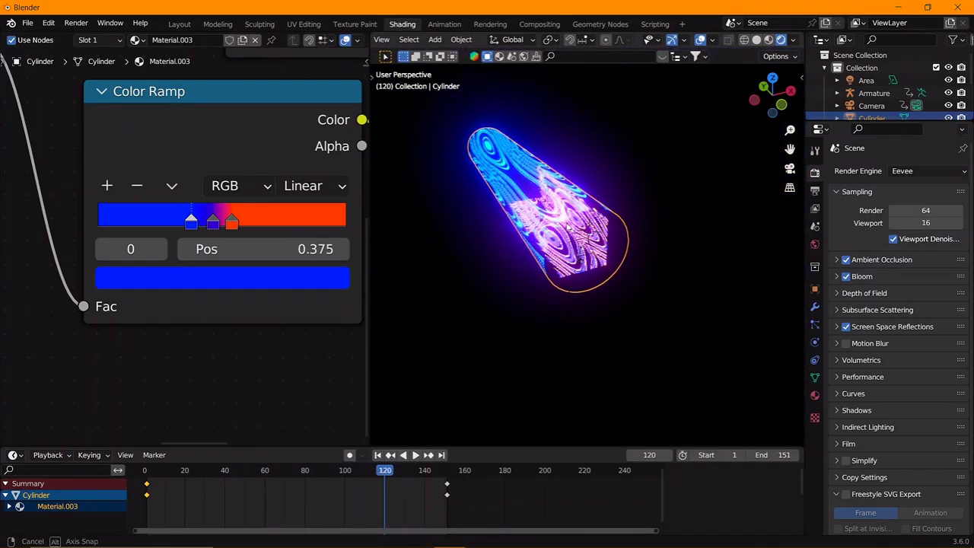
pyautogui.scroll(-4, 186, 247)
pyautogui.hotkey('ctrl', 'z')
pyautogui.hotkey('ctrl', 'z')
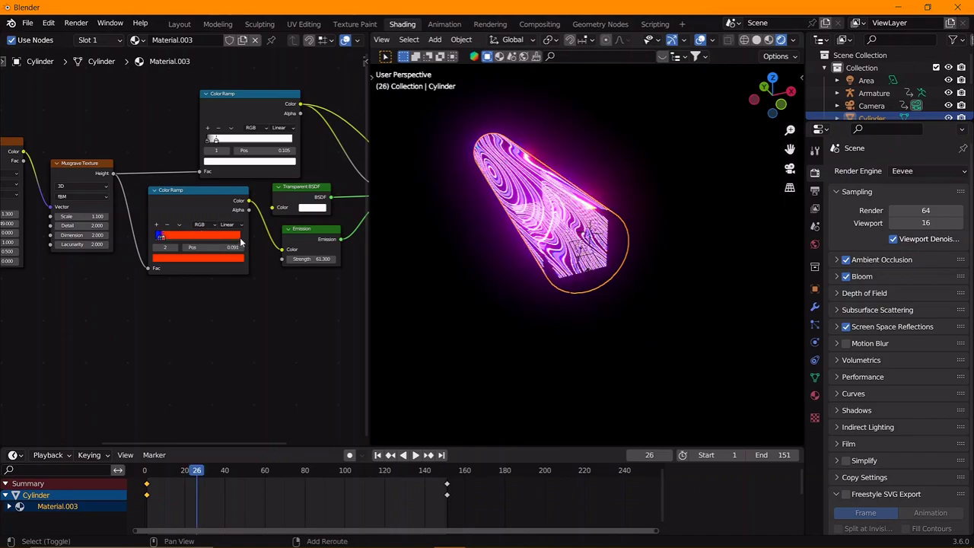
# Step: Rearrange the Mix Shader, Material Output and Color Ramp nodes into a tidy layout
pyautogui.scroll(-2, 241, 242)
pyautogui.scroll(-3, 175, 228)
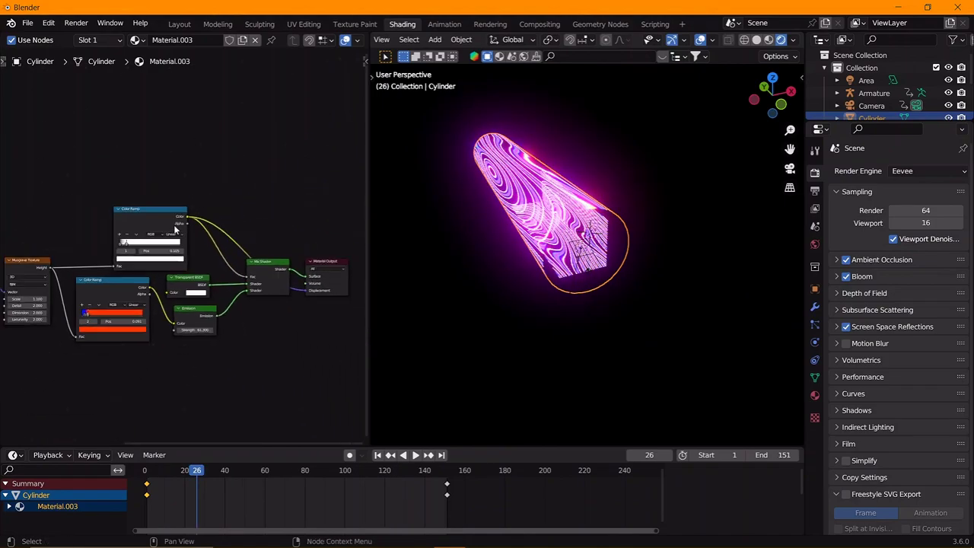
pyautogui.scroll(-1, 213, 251)
pyautogui.click(251, 268)
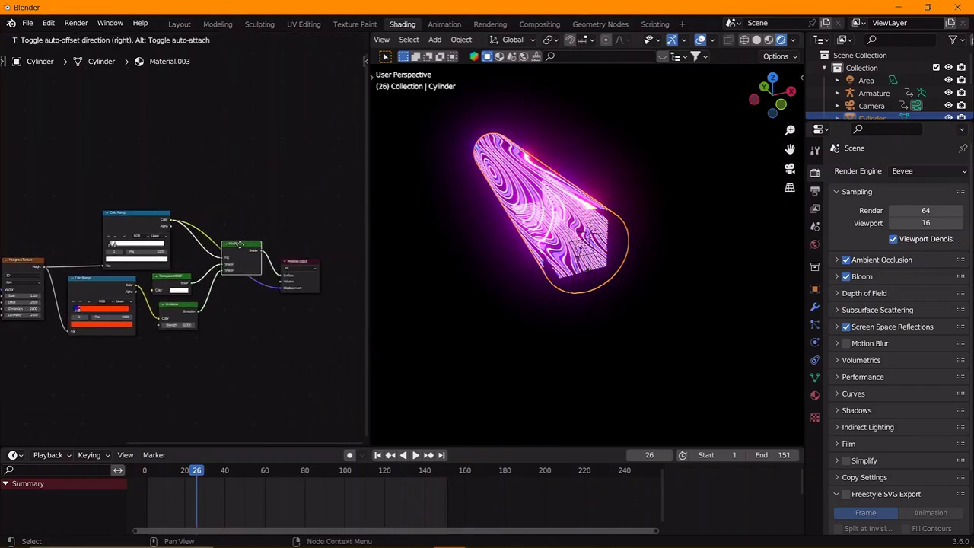
pyautogui.moveTo(293, 268); pyautogui.dragTo(331, 245)
pyautogui.moveTo(150, 225); pyautogui.dragTo(123, 227)
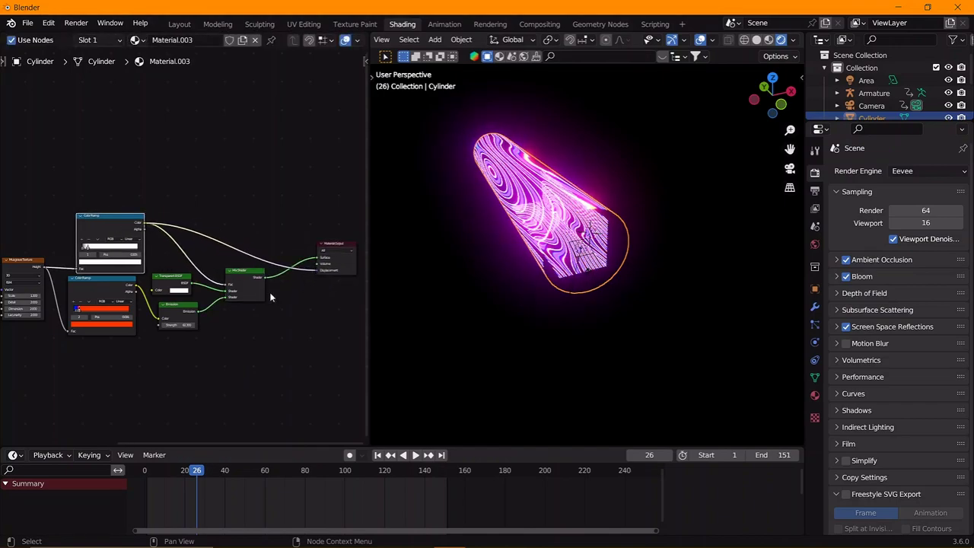
pyautogui.scroll(1, 276, 271)
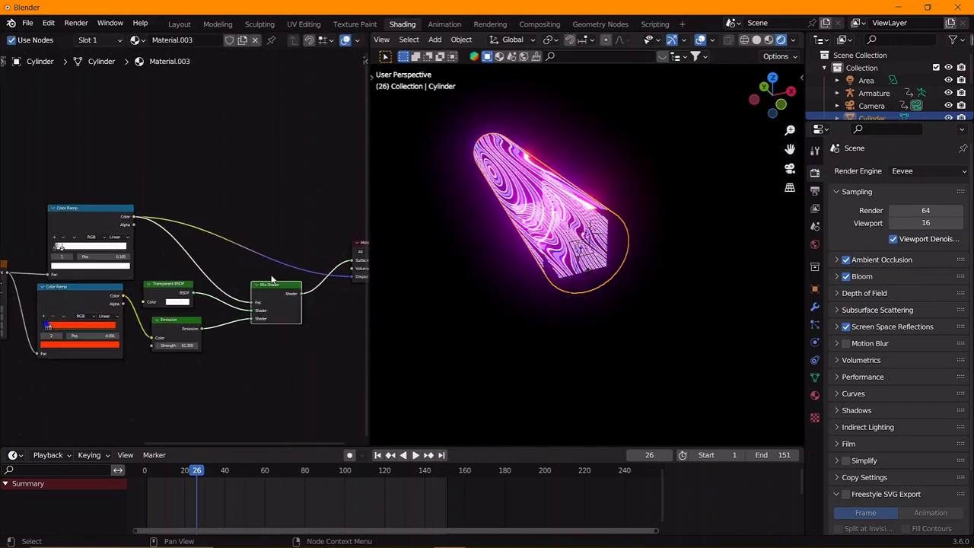
pyautogui.scroll(2, 212, 308)
pyautogui.moveTo(256, 251); pyautogui.dragTo(260, 257)
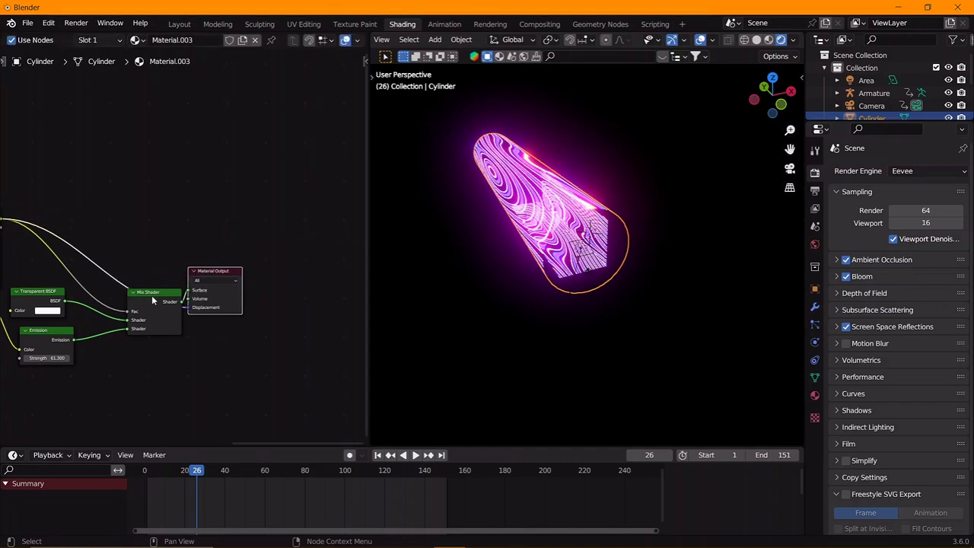
pyautogui.scroll(-2, 108, 321)
pyautogui.moveTo(114, 320); pyautogui.dragTo(198, 324, button='middle')
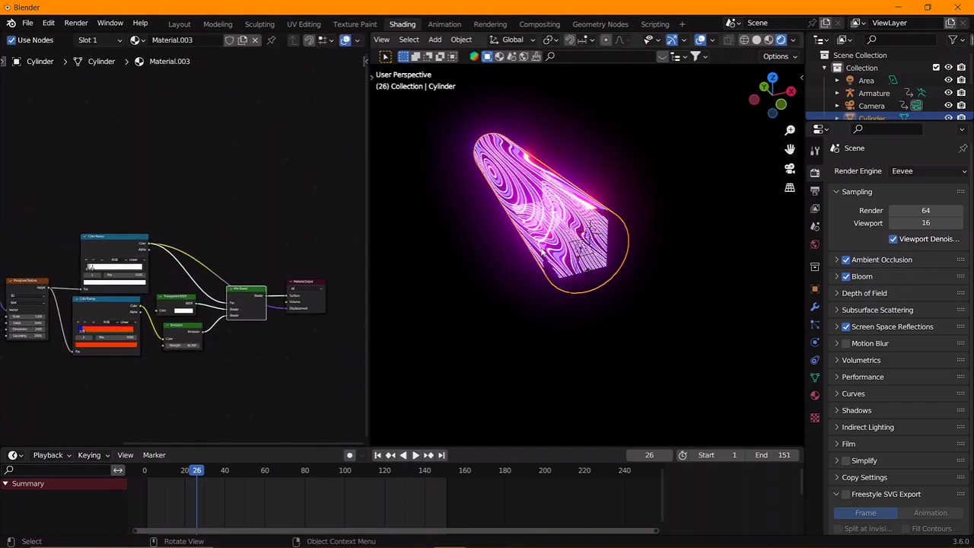
pyautogui.scroll(2, 190, 319)
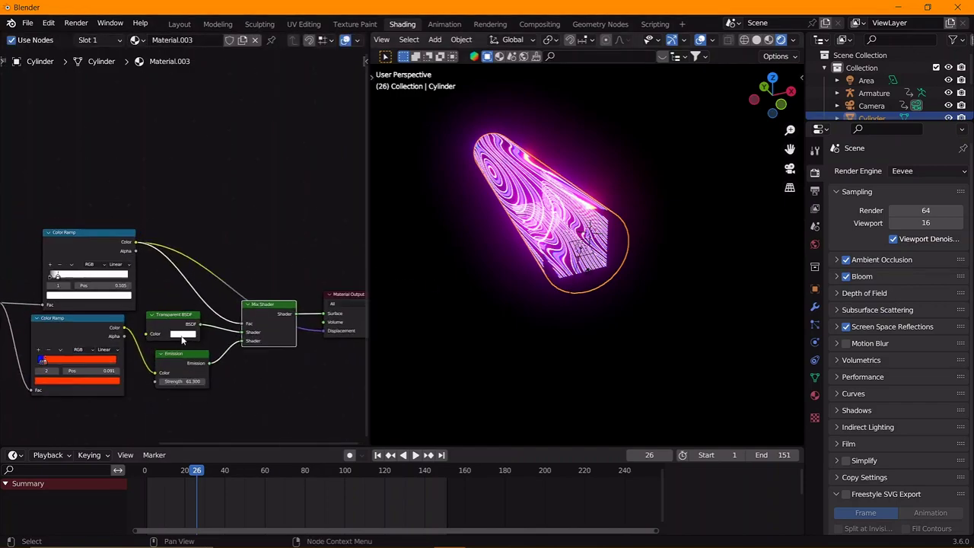
pyautogui.scroll(2, 190, 320)
# Step: Slide the ramp's blue stop toward the right end and check the tunnel through the camera
pyautogui.moveTo(182, 329); pyautogui.dragTo(213, 317, button='middle')
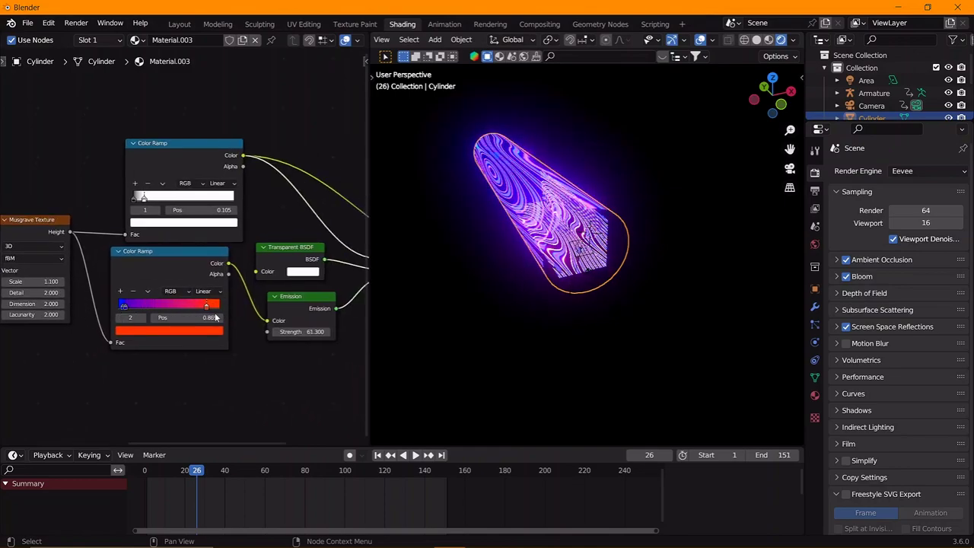
pyautogui.moveTo(130, 312); pyautogui.dragTo(216, 318)
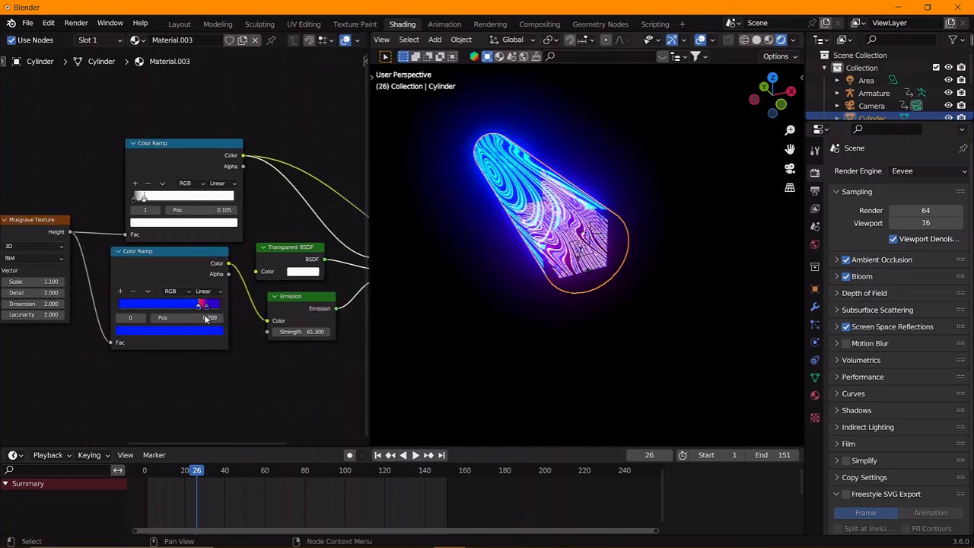
pyautogui.press('KP_0')
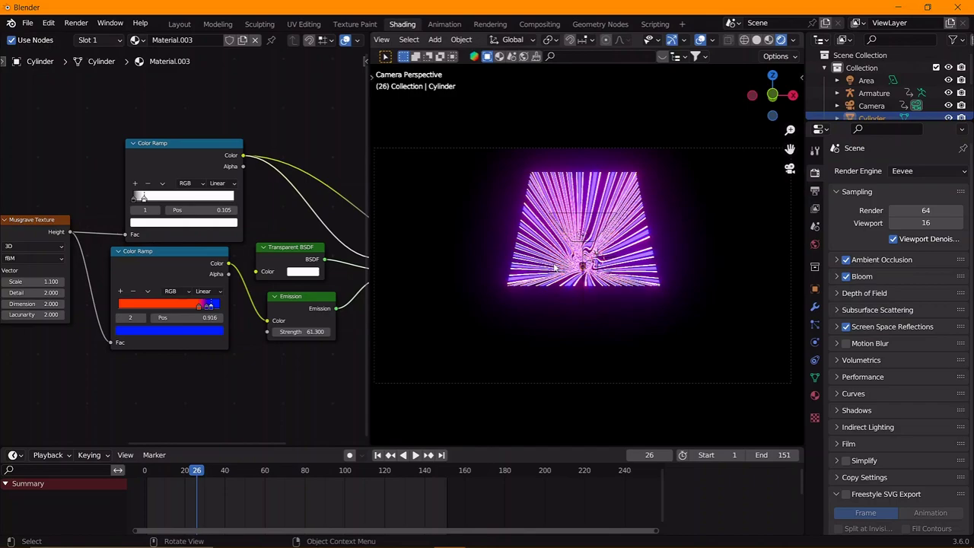
pyautogui.moveTo(581, 216); pyautogui.dragTo(631, 246, button='middle')
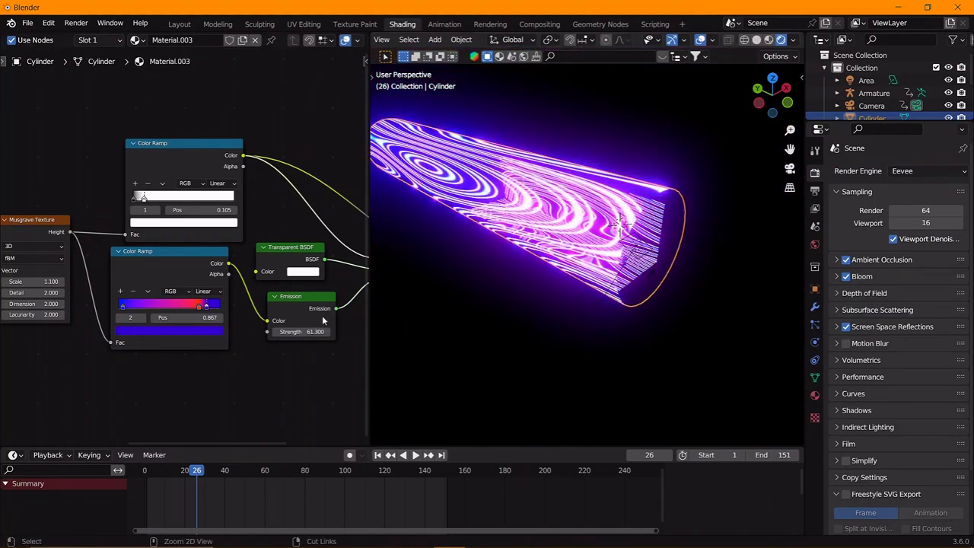
pyautogui.scroll(-2, 229, 305)
pyautogui.scroll(4, 304, 183)
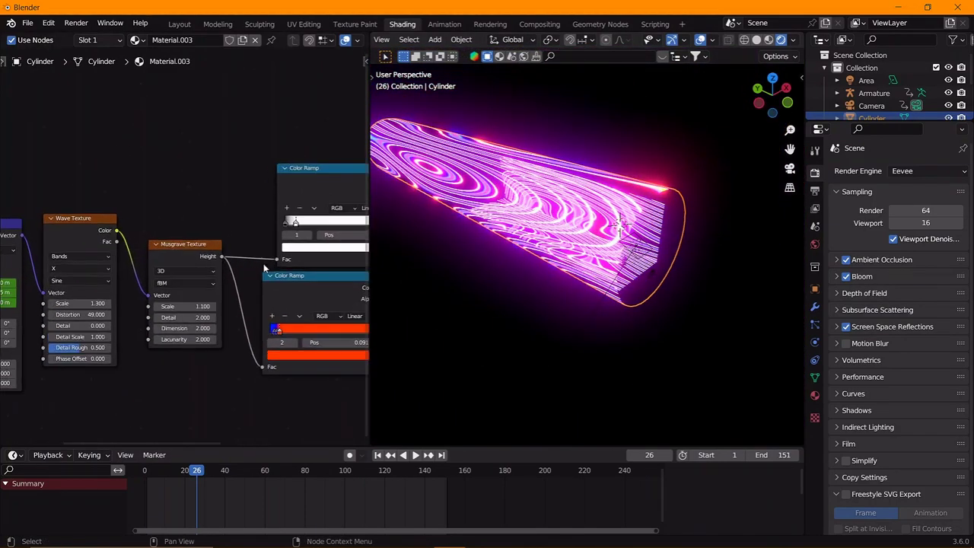
# Step: Pull the upper Color Ramp's white stop near the left end, around position 0.047
pyautogui.moveTo(113, 276)
pyautogui.mouseDown()
pyautogui.moveTo(237, 279)
pyautogui.moveTo(103, 275)
pyautogui.moveTo(264, 276)
pyautogui.moveTo(94, 275)
pyautogui.moveTo(278, 275)
pyautogui.moveTo(95, 275)
pyautogui.mouseUp()
pyautogui.press('KP_0')
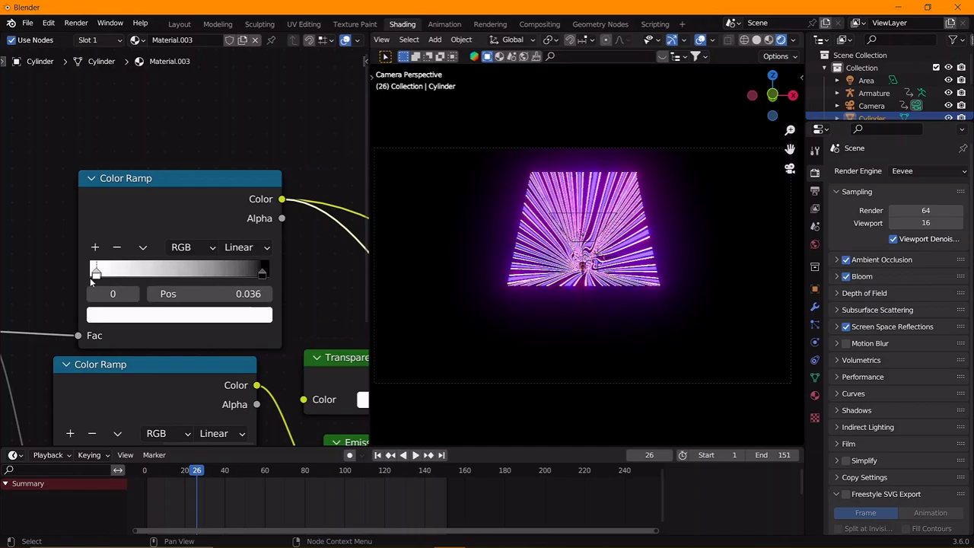
pyautogui.moveTo(245, 274); pyautogui.dragTo(89, 282)
pyautogui.moveTo(609, 260); pyautogui.dragTo(613, 283, button='middle')
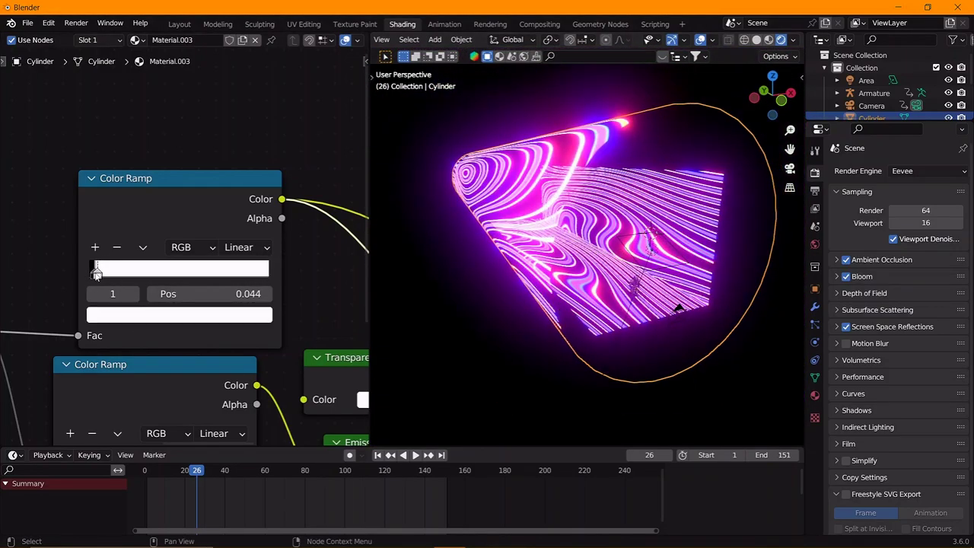
pyautogui.moveTo(97, 274)
pyautogui.mouseDown()
pyautogui.moveTo(181, 268)
pyautogui.moveTo(90, 268)
pyautogui.moveTo(127, 279)
pyautogui.mouseUp()
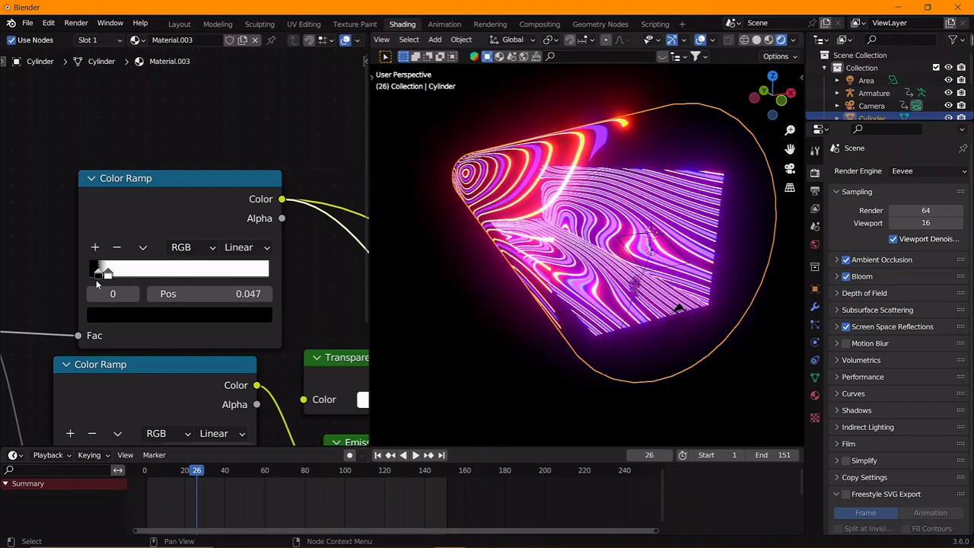
# Step: Set Mapping Y rotation to 0°, feed Generated coordinates into Mapping, and preview the swirl
pyautogui.moveTo(141, 325); pyautogui.dragTo(203, 284, button='middle')
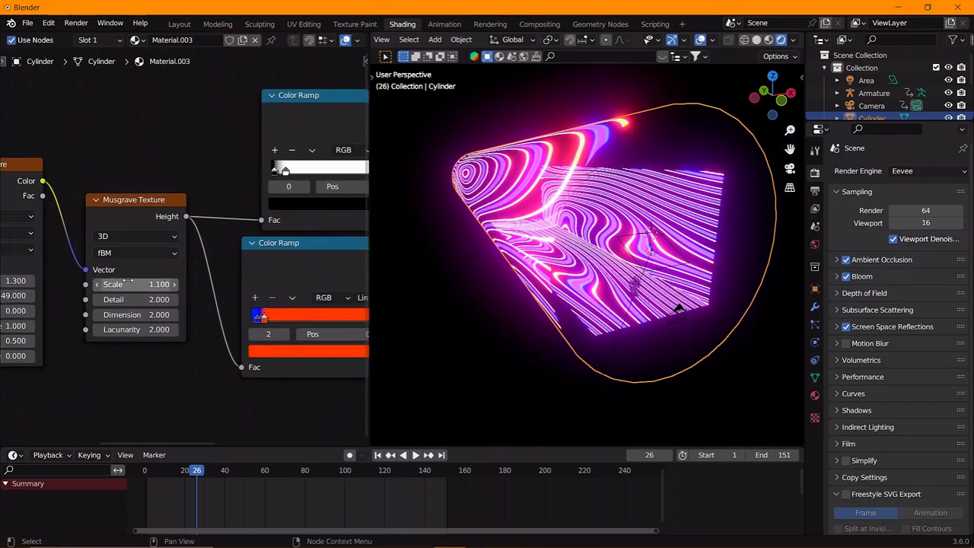
pyautogui.scroll(1, 202, 284)
pyautogui.moveTo(100, 228); pyautogui.dragTo(127, 227)
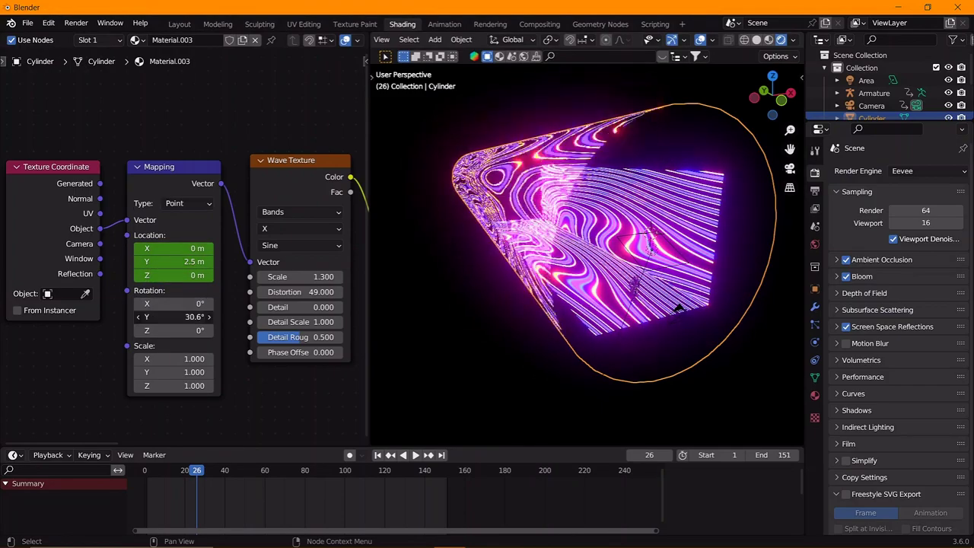
pyautogui.moveTo(173, 317); pyautogui.dragTo(111, 304)
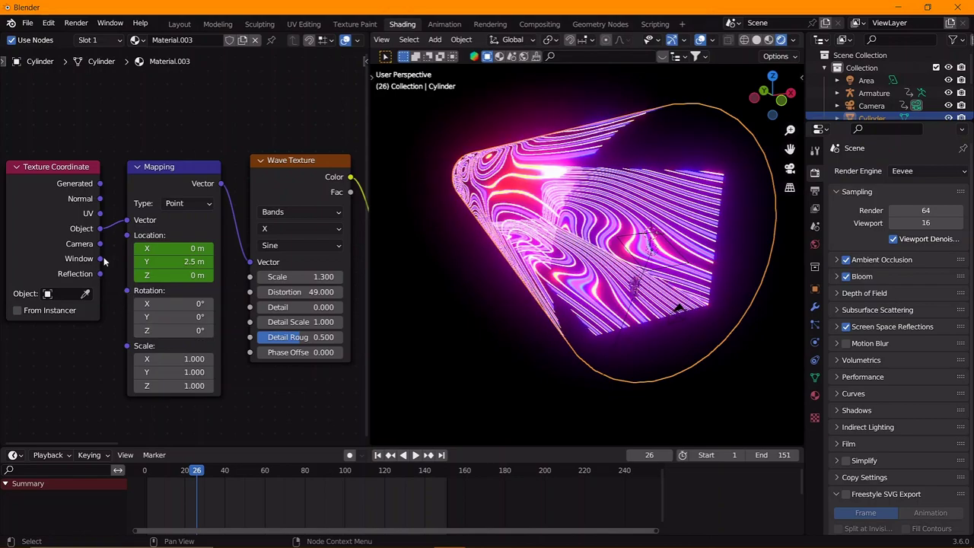
pyautogui.moveTo(135, 221); pyautogui.dragTo(128, 220)
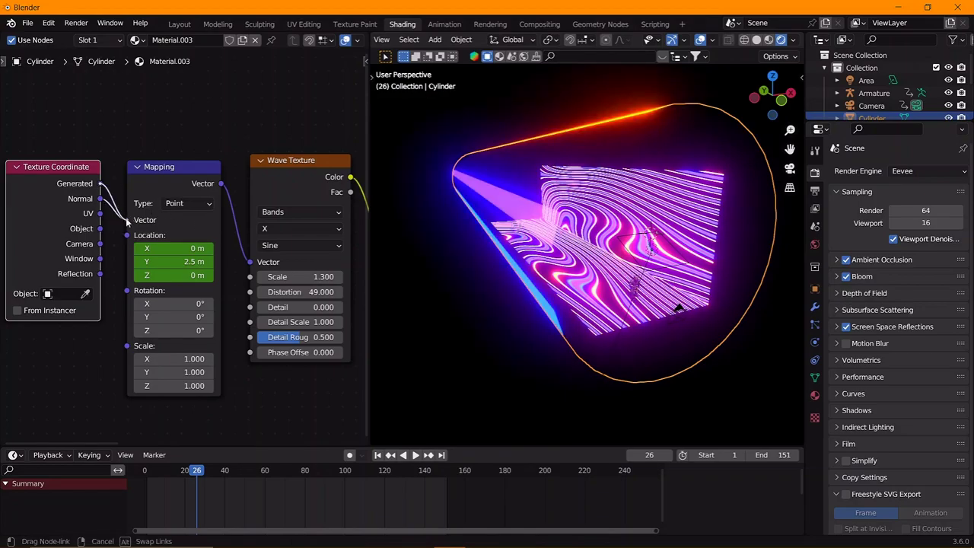
pyautogui.press('space')
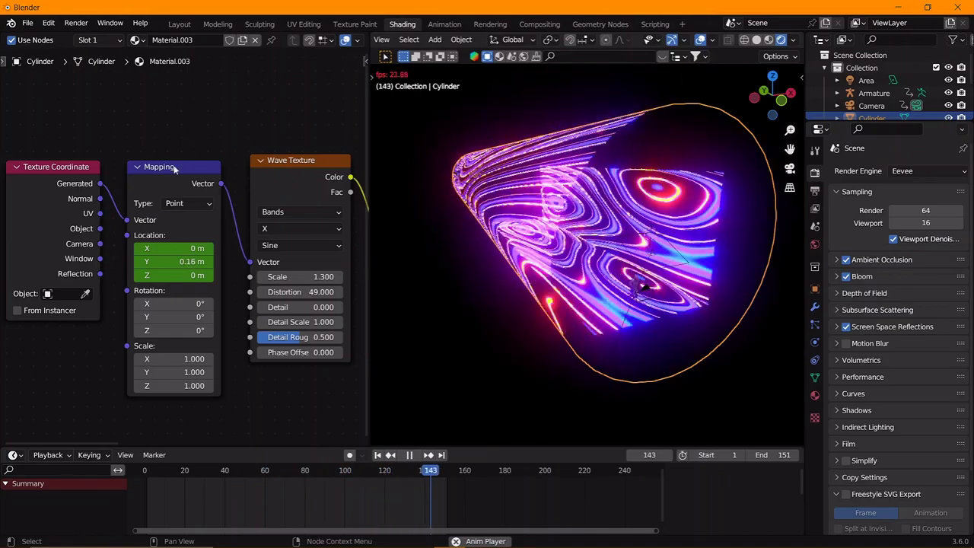
pyautogui.press('space')
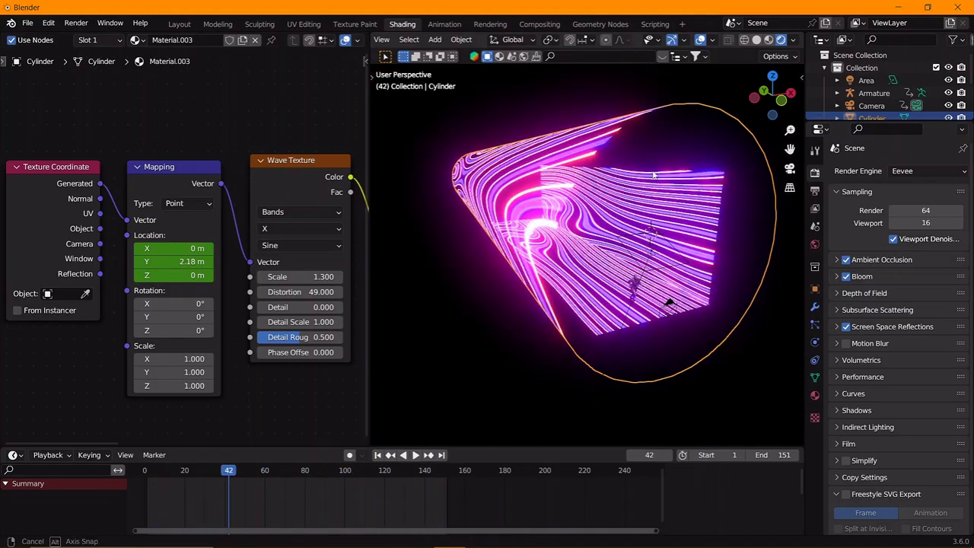
pyautogui.moveTo(653, 175); pyautogui.dragTo(656, 170, button='middle')
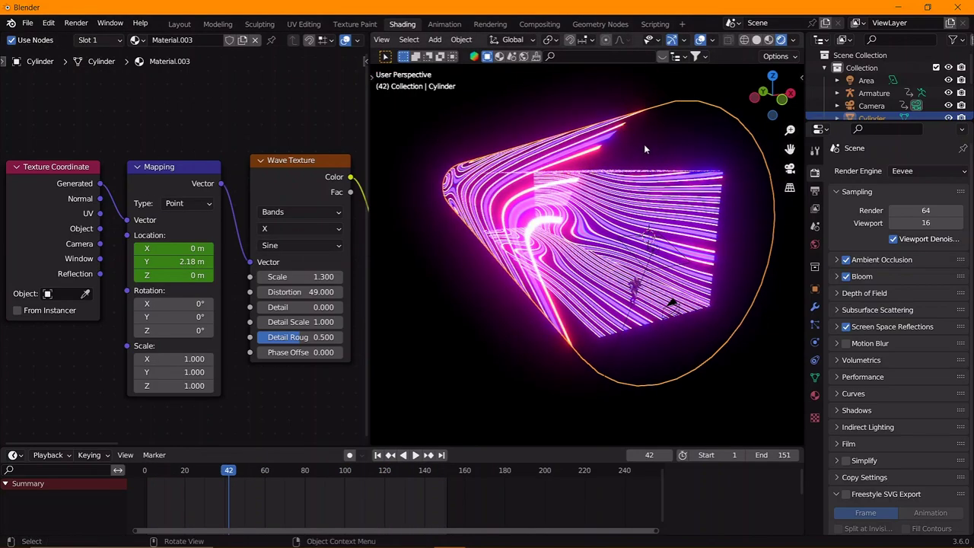
# Step: Add a Solidify modifier to the tunnel cylinder
pyautogui.click(814, 308)
pyautogui.click(858, 171)
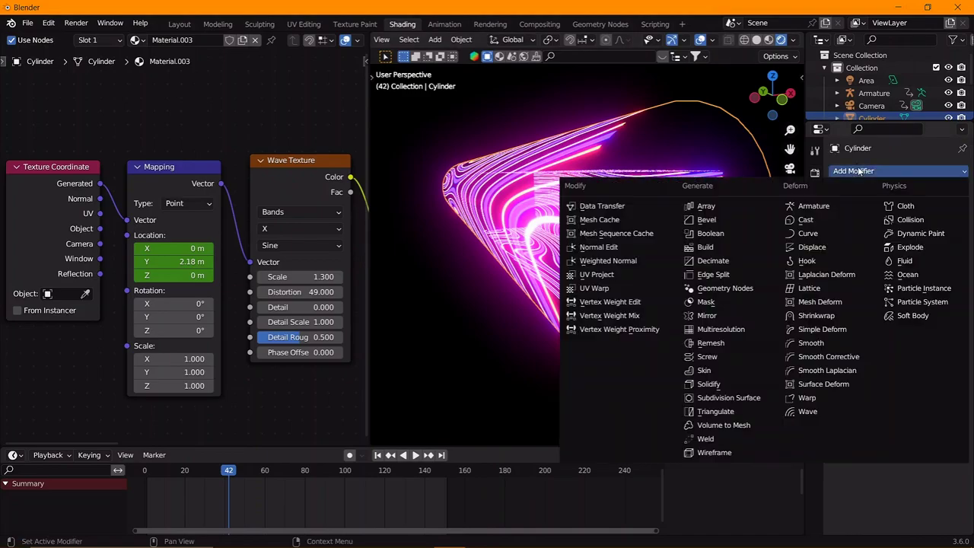
pyautogui.click(737, 383)
# Step: Preview through the camera, return to frame 0 and start scaling the cylinder down
pyautogui.press('KP_0')
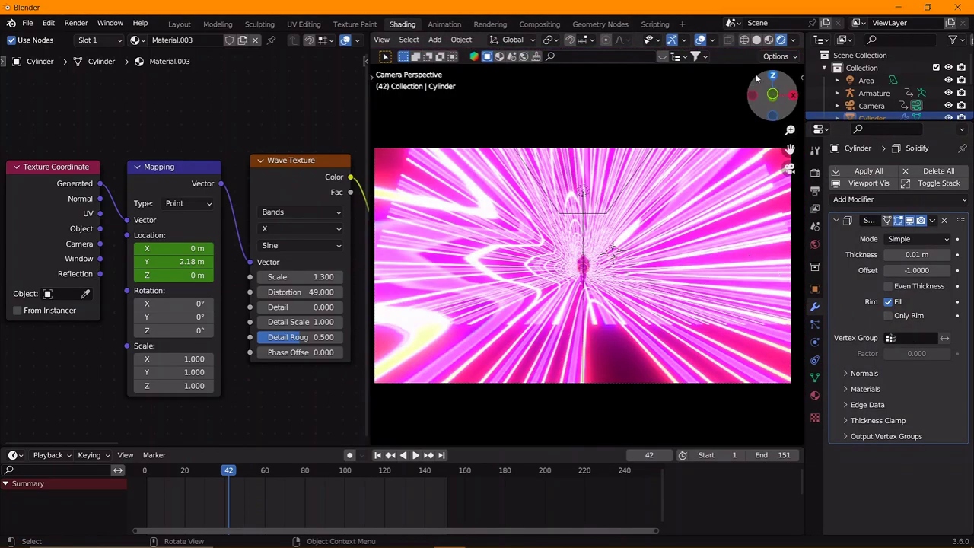
pyautogui.press('space')
pyautogui.click(147, 476)
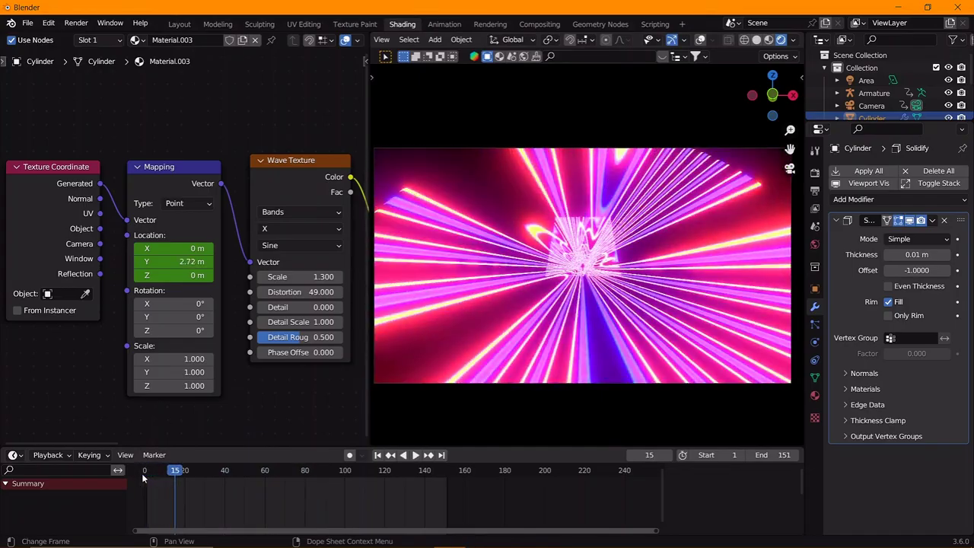
pyautogui.moveTo(183, 478)
pyautogui.mouseDown()
pyautogui.moveTo(425, 479)
pyautogui.moveTo(152, 480)
pyautogui.mouseUp()
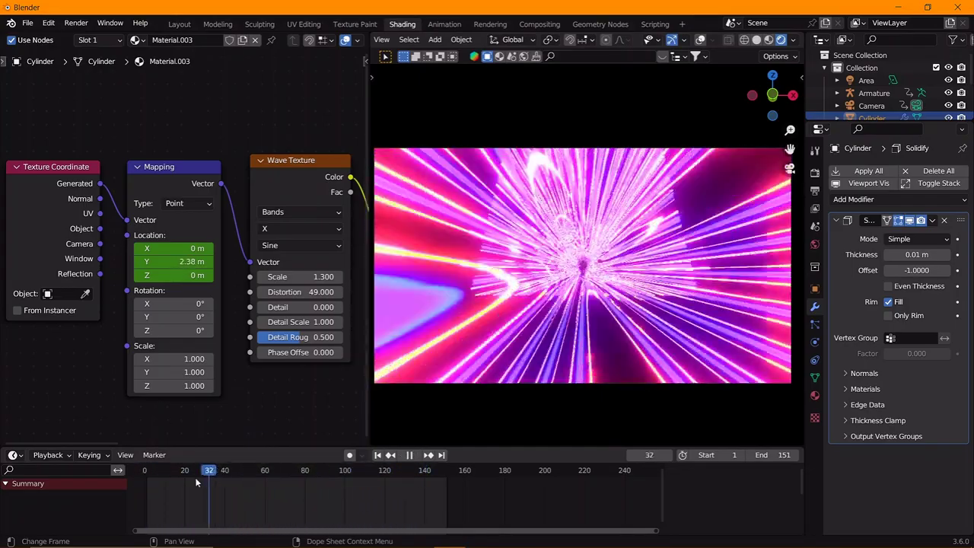
pyautogui.press('Escape')
pyautogui.press('s')
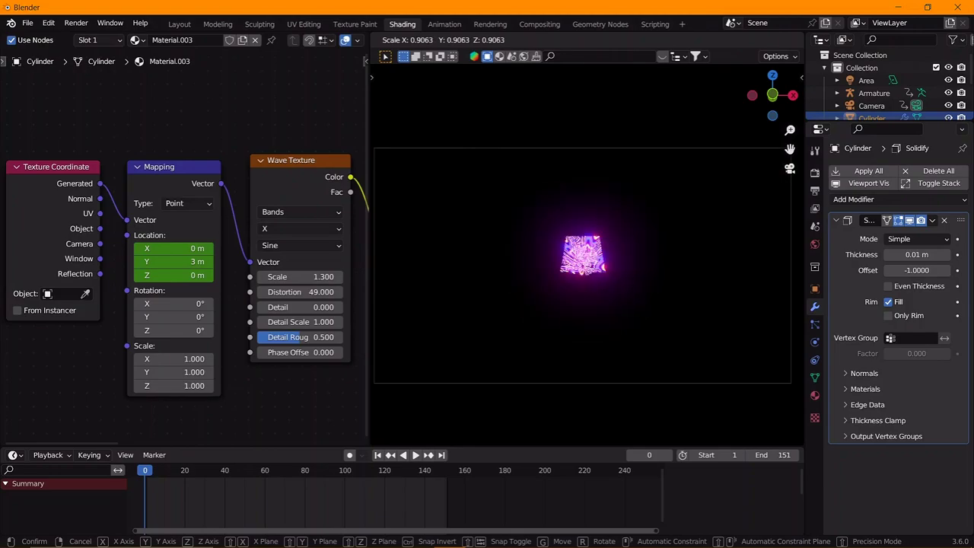
# Step: Key the shrunken cylinder's location, rotation and scale at frame 0, then full size at frame 20
pyautogui.click(631, 416)
pyautogui.press('i')
pyautogui.click(631, 416)
pyautogui.click(225, 470)
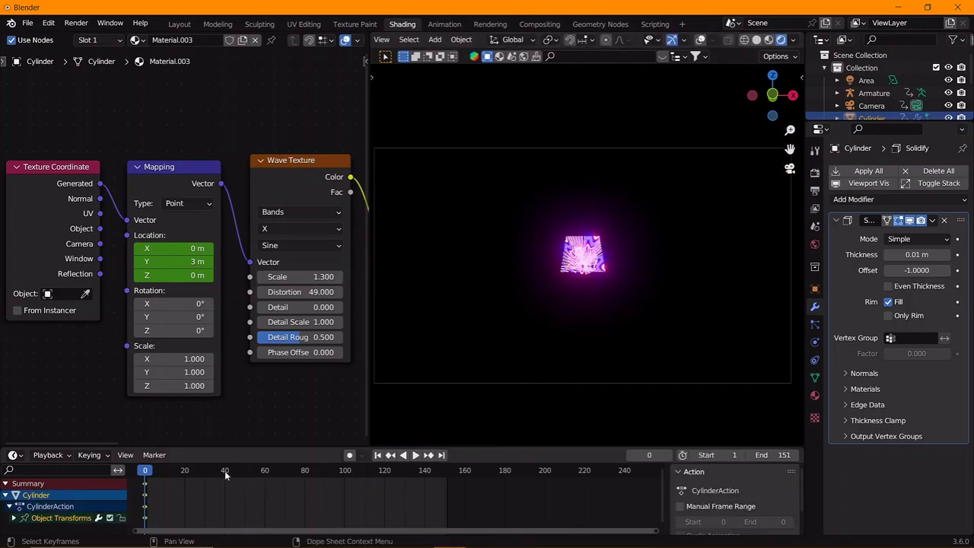
pyautogui.click(186, 470)
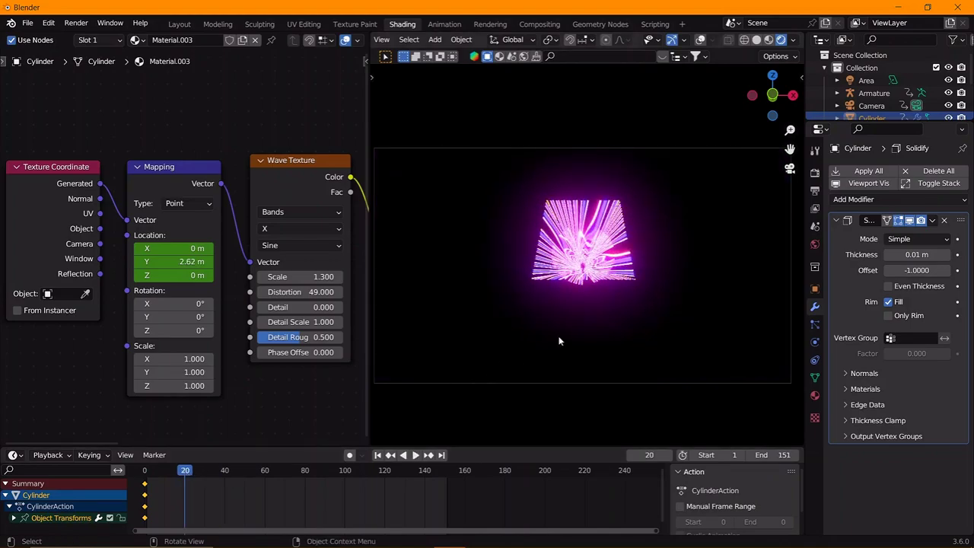
pyautogui.press('s')
pyautogui.click(652, 312)
pyautogui.press('i')
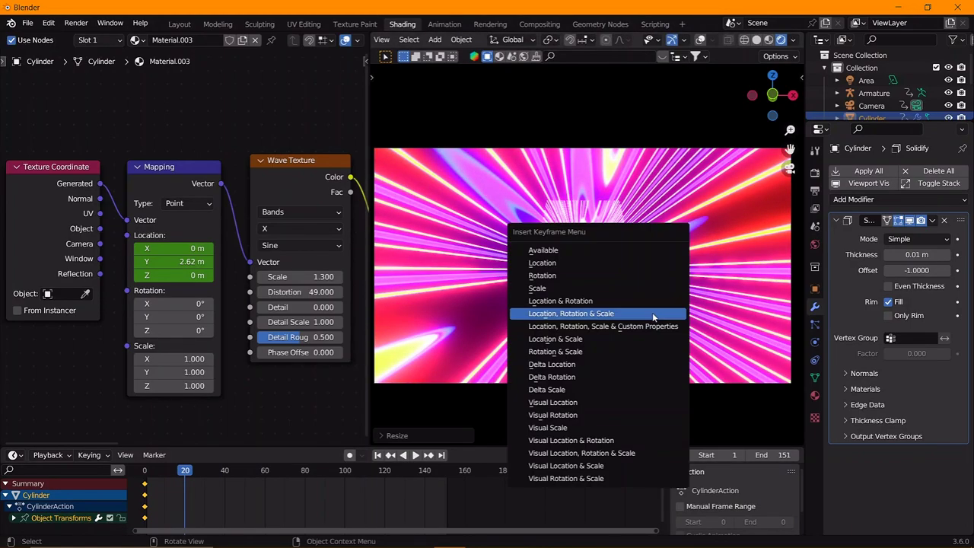
pyautogui.click(652, 312)
# Step: Give the keyframes Bezier interpolation and replay the grow animation
pyautogui.click(144, 469)
pyautogui.press('space')
pyautogui.press('t')
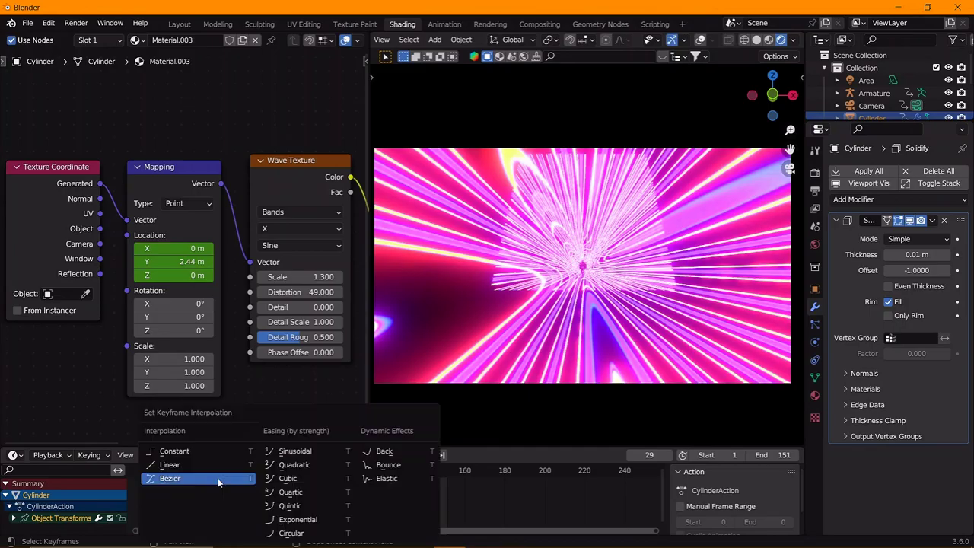
pyautogui.click(218, 478)
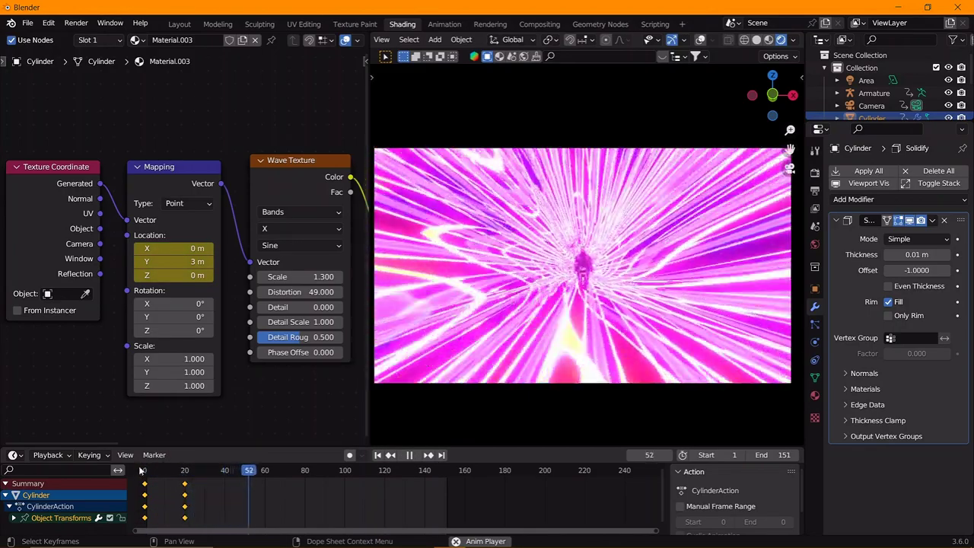
pyautogui.press('space')
pyautogui.click(157, 474)
pyautogui.press('space')
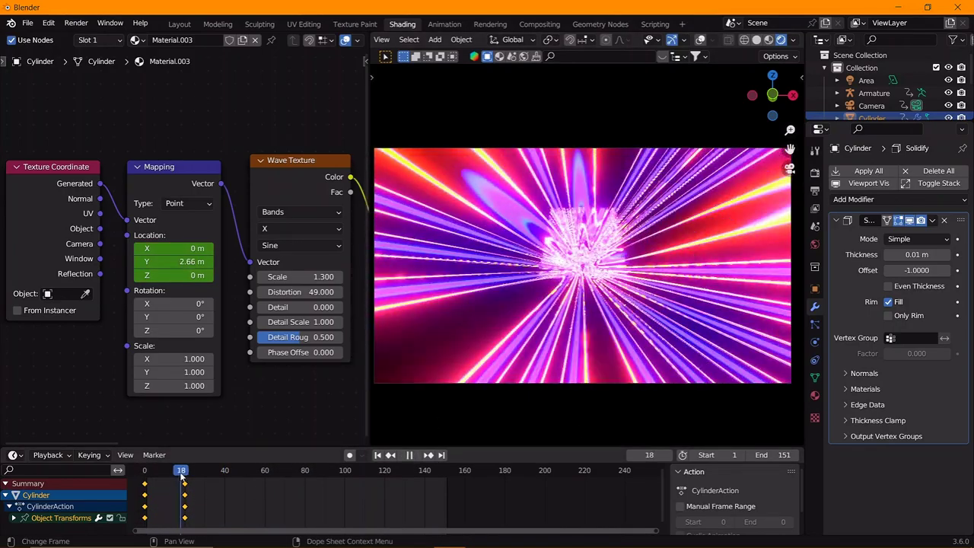
pyautogui.click(146, 474)
pyautogui.press('Escape')
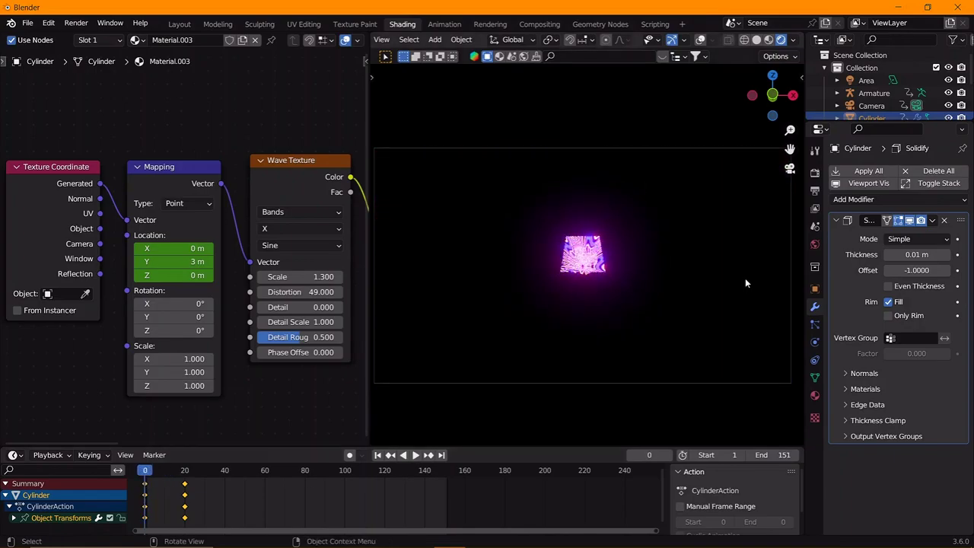
# Step: At the last frame, rotate the cylinder 73° around Y and key location, rotation and scale
pyautogui.press('space')
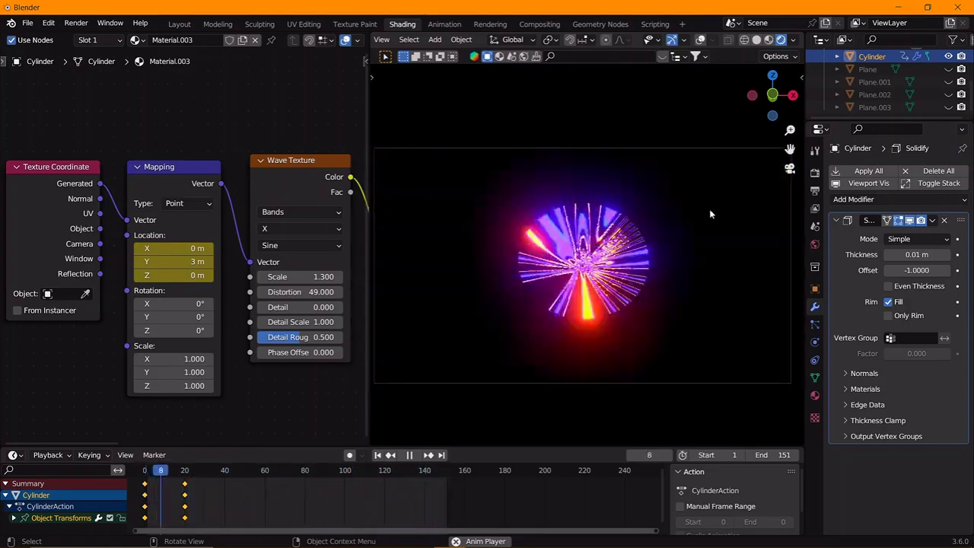
pyautogui.press('space')
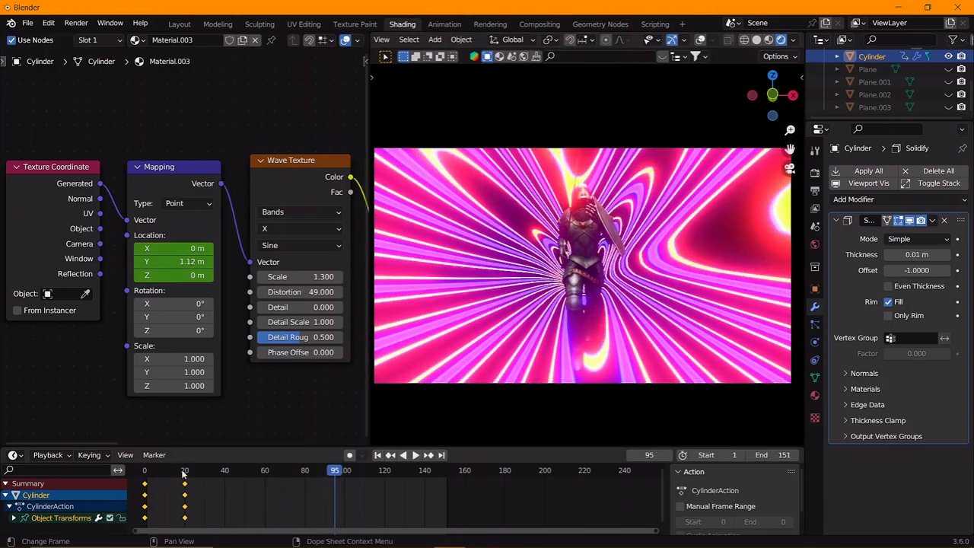
pyautogui.click(447, 468)
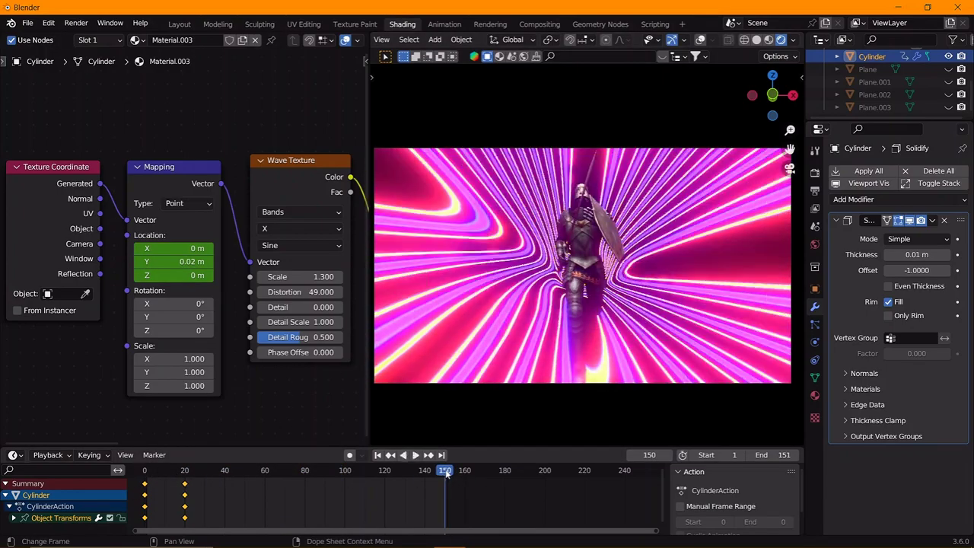
pyautogui.write('y')
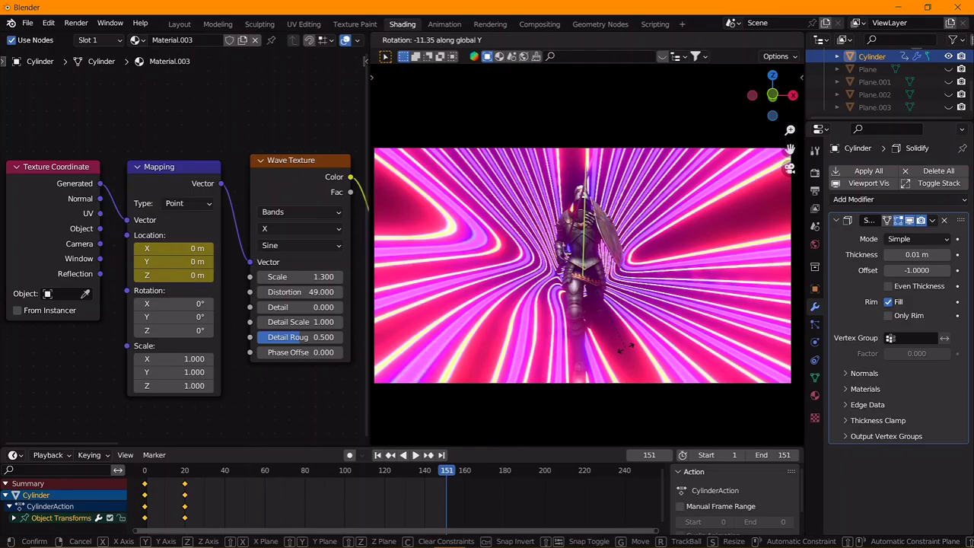
pyautogui.write('73')
pyautogui.press('Return')
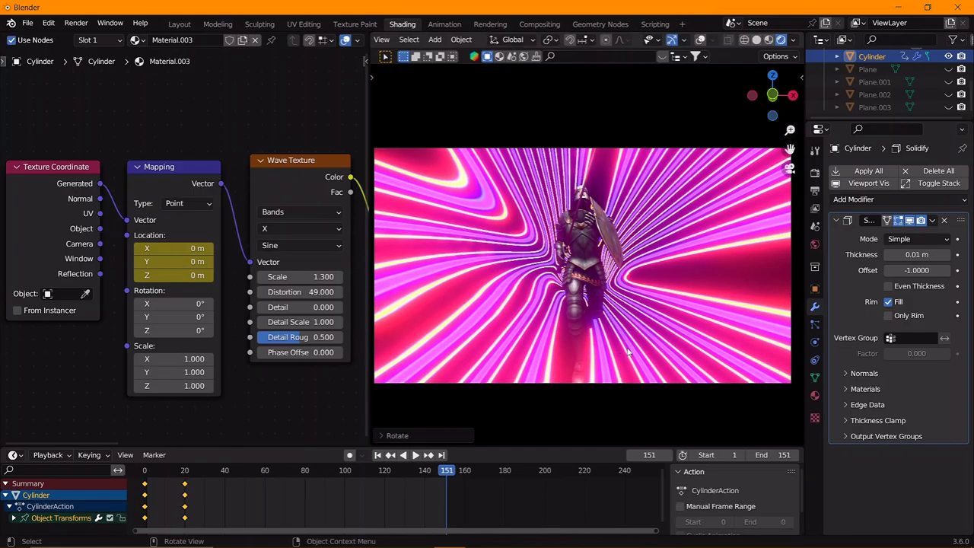
pyautogui.press('i')
pyautogui.click(601, 409)
# Step: Set the keyframes to Linear interpolation so the tunnel spins steadily
pyautogui.press('space')
pyautogui.press('t')
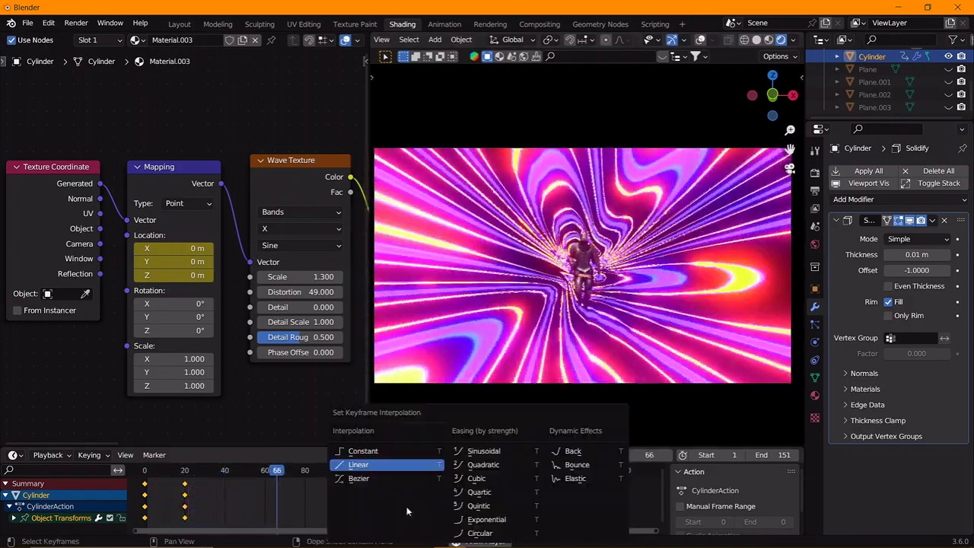
pyautogui.click(352, 465)
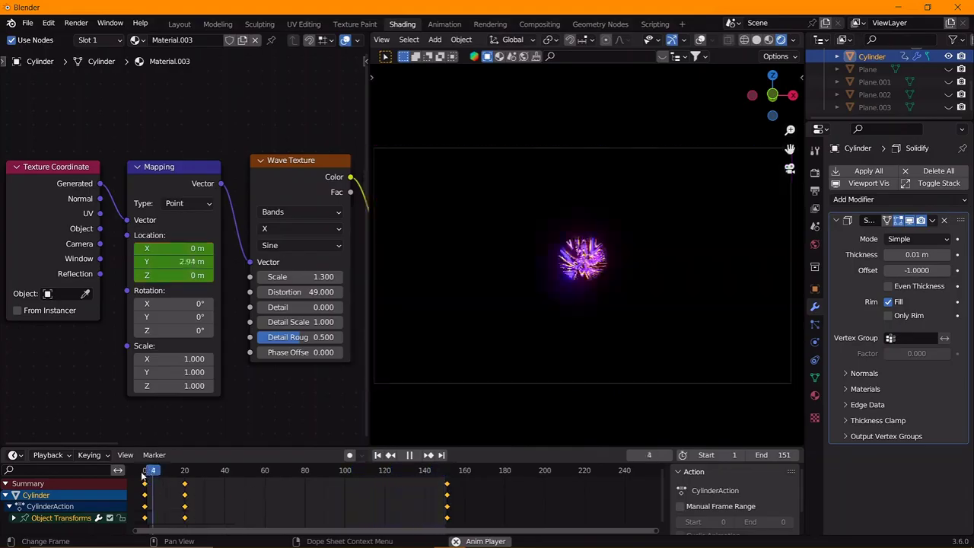
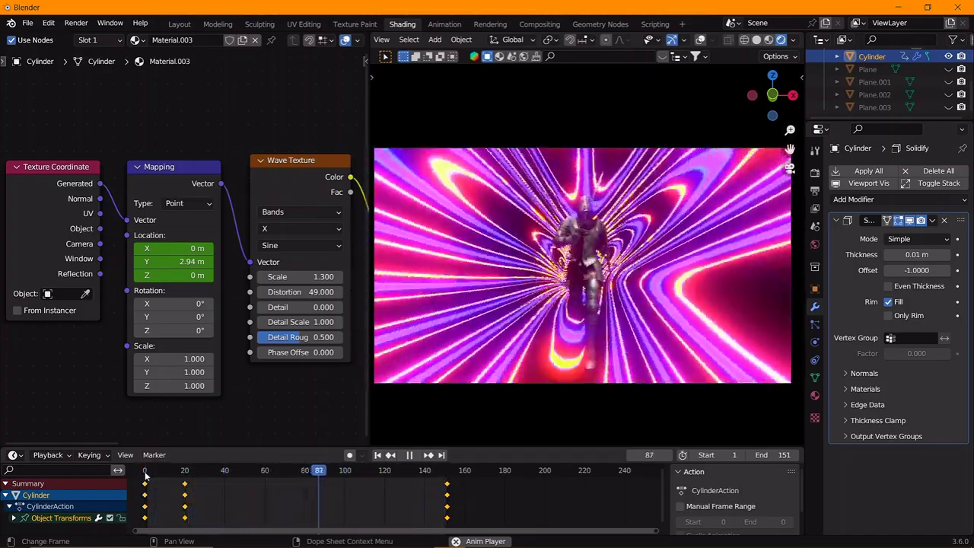
# Step: Slide the Color Ramp's red stop to about 0.269 for cyan-purple tunnel stripes, then replay
pyautogui.press('space')
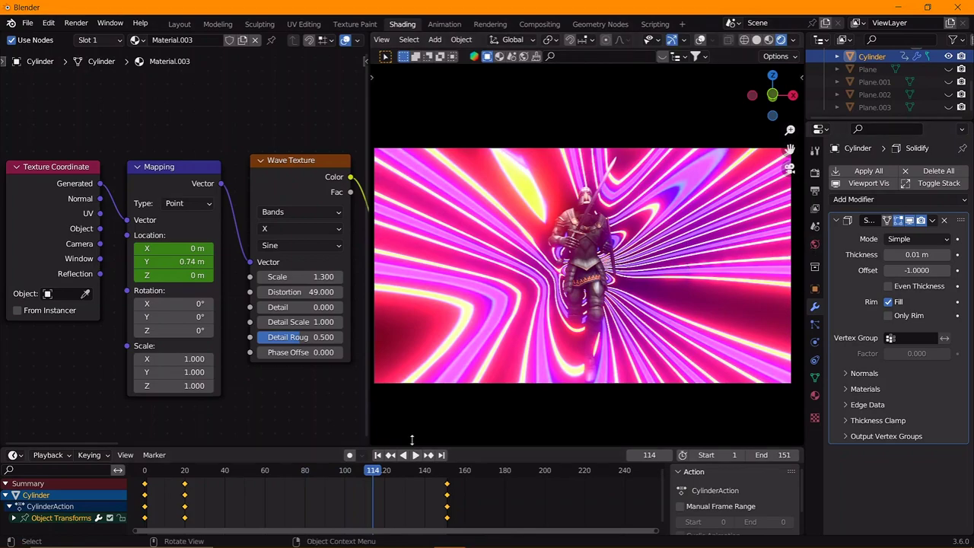
pyautogui.moveTo(337, 192); pyautogui.dragTo(163, 201, button='middle')
pyautogui.scroll(5, 163, 201)
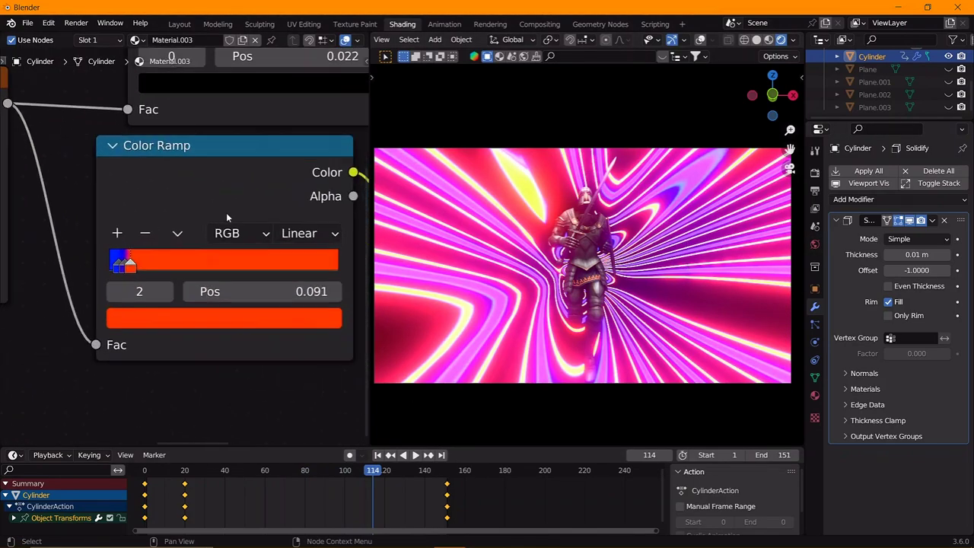
pyautogui.scroll(1, 226, 212)
pyautogui.moveTo(73, 289)
pyautogui.mouseDown()
pyautogui.moveTo(122, 296)
pyautogui.moveTo(67, 291)
pyautogui.mouseUp()
pyautogui.press('space')
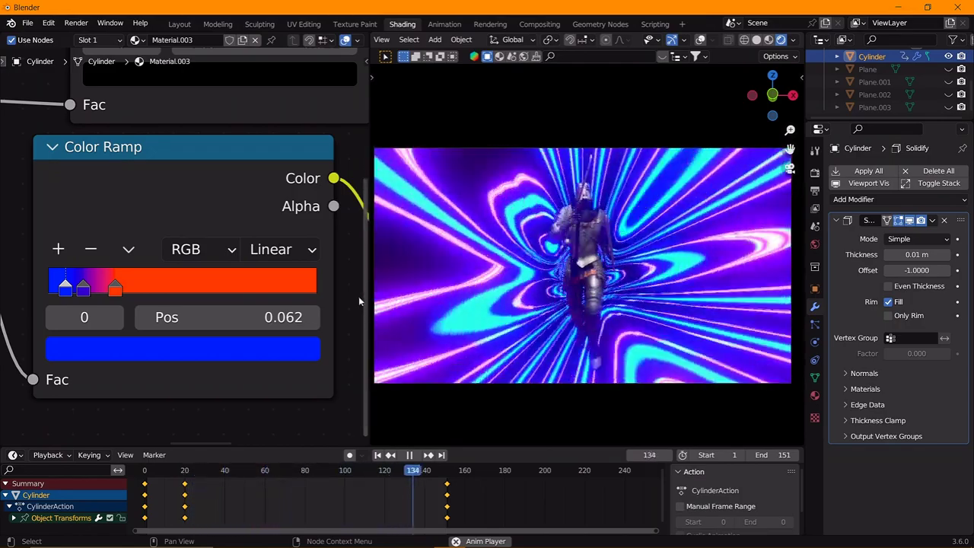
# Step: Select the camera, fly it toward the knight at frame 151, keyframe it, and preview
pyautogui.scroll(3, 846, 90)
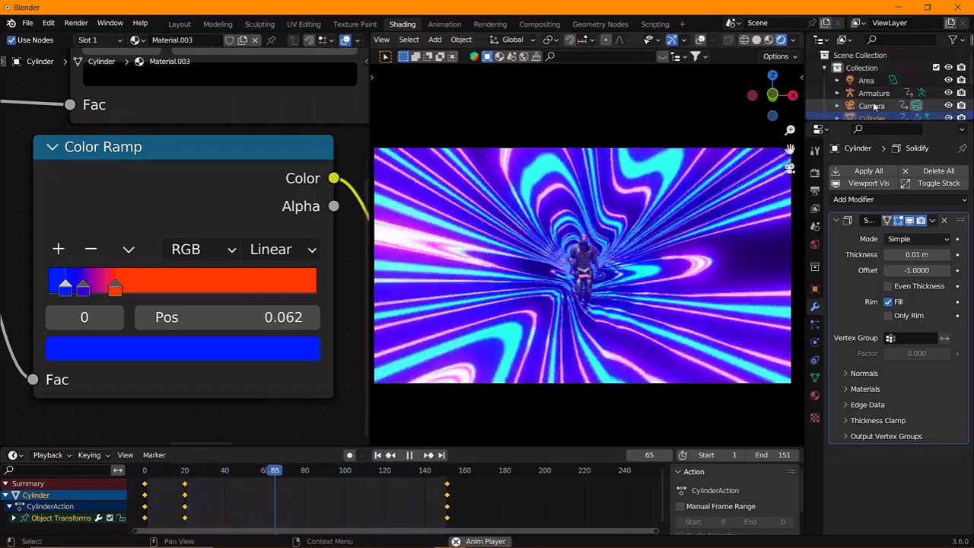
pyautogui.click(872, 106)
pyautogui.moveTo(327, 473); pyautogui.dragTo(348, 474)
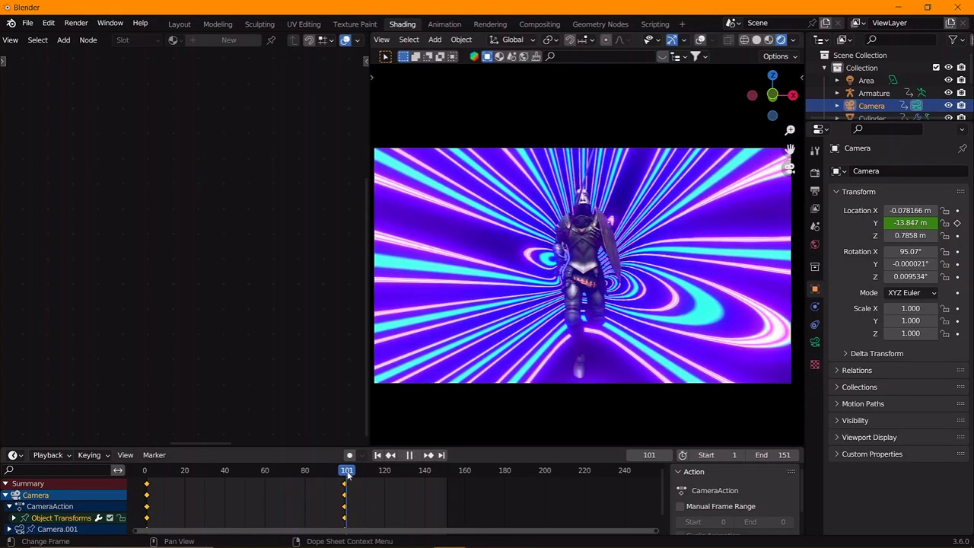
pyautogui.click(447, 472)
pyautogui.hotkey('shift', '`')
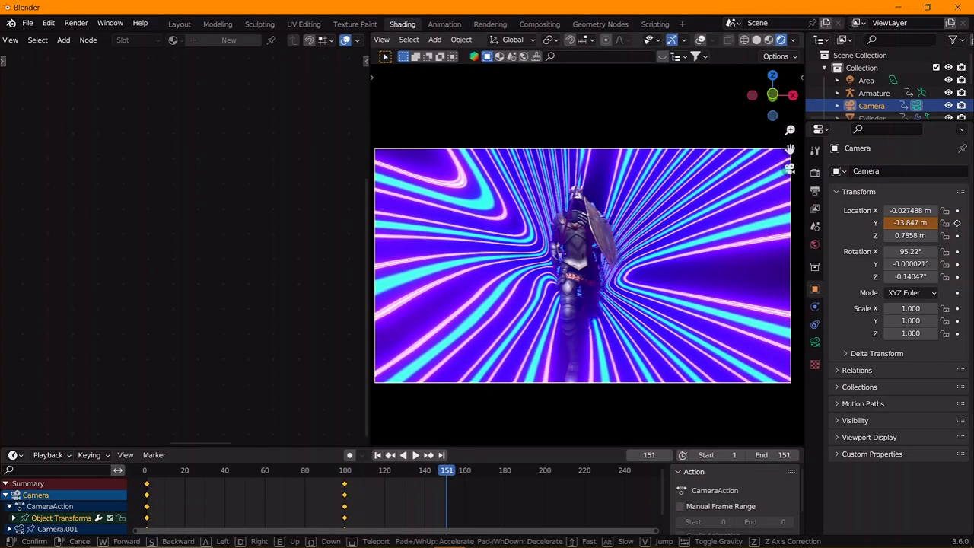
pyautogui.press('e')
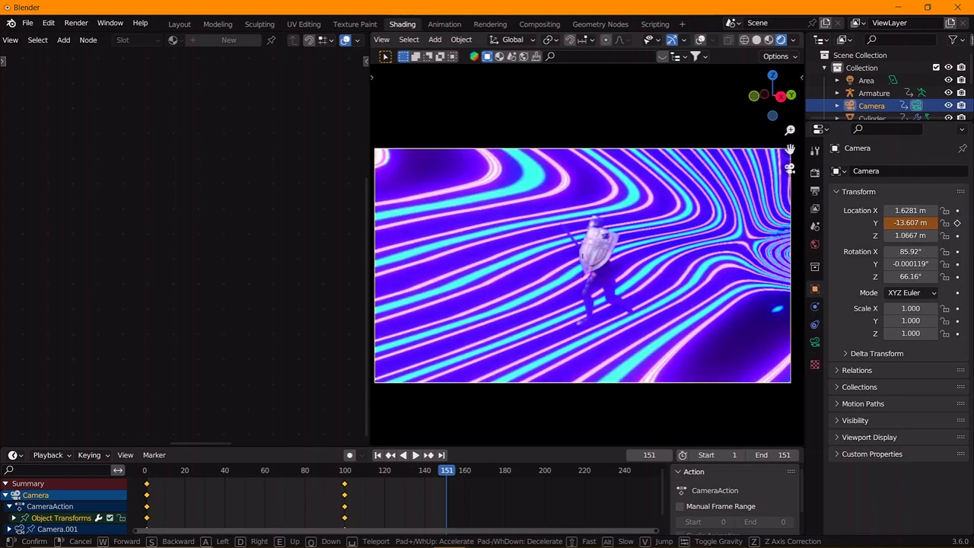
pyautogui.press('w')
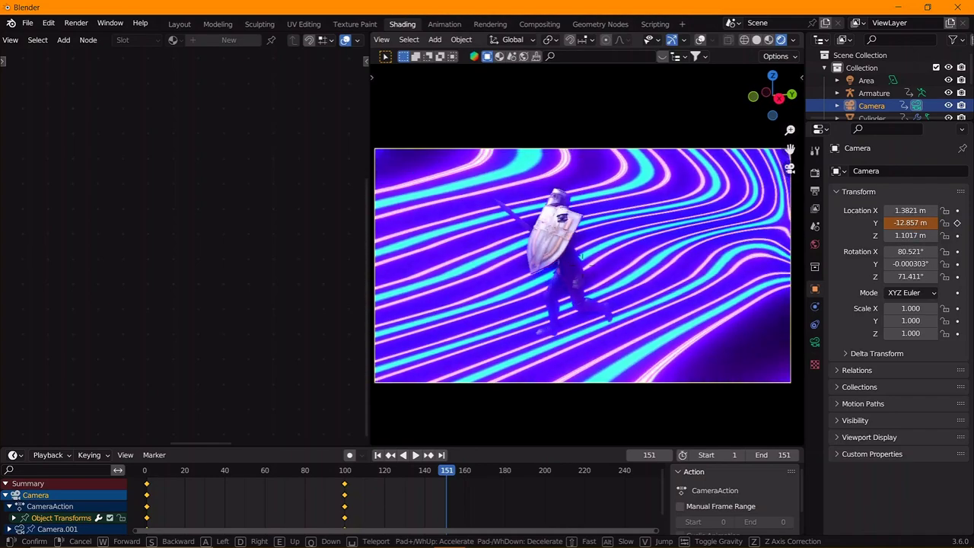
pyautogui.click(583, 266)
pyautogui.press('i')
pyautogui.click(583, 266)
pyautogui.press('space')
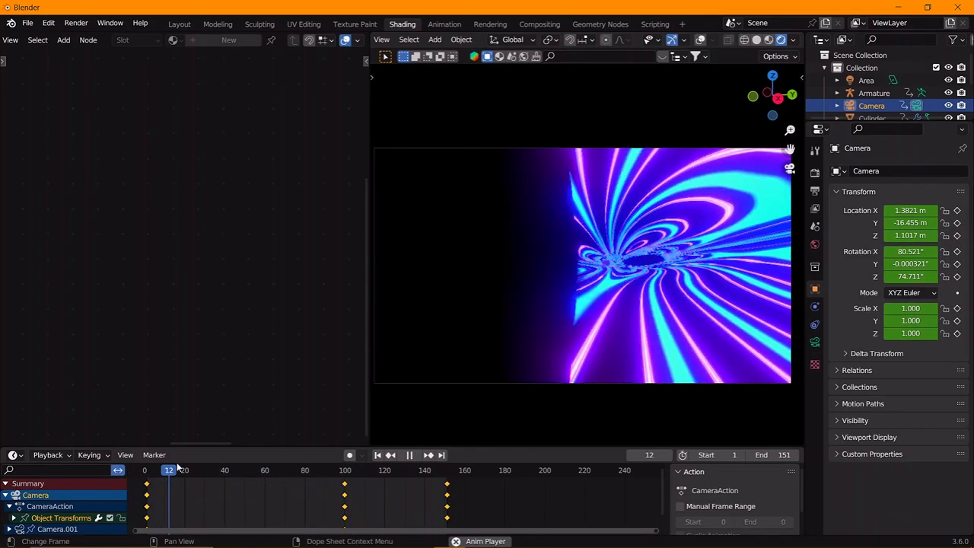
# Step: Undo that keyframe and key the camera's location, rotation and scale at frame 100
pyautogui.hotkey('ctrl', 'z')
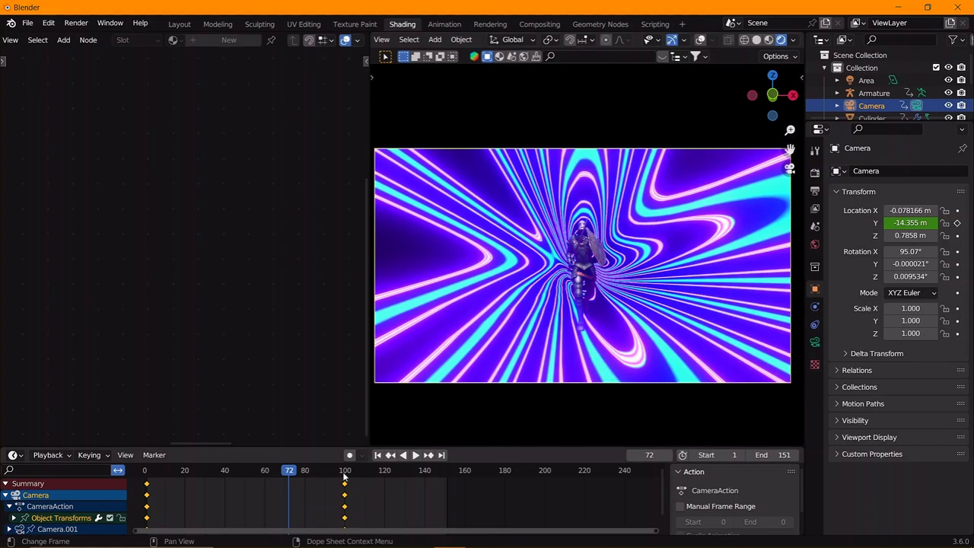
pyautogui.press('i')
pyautogui.click(613, 309)
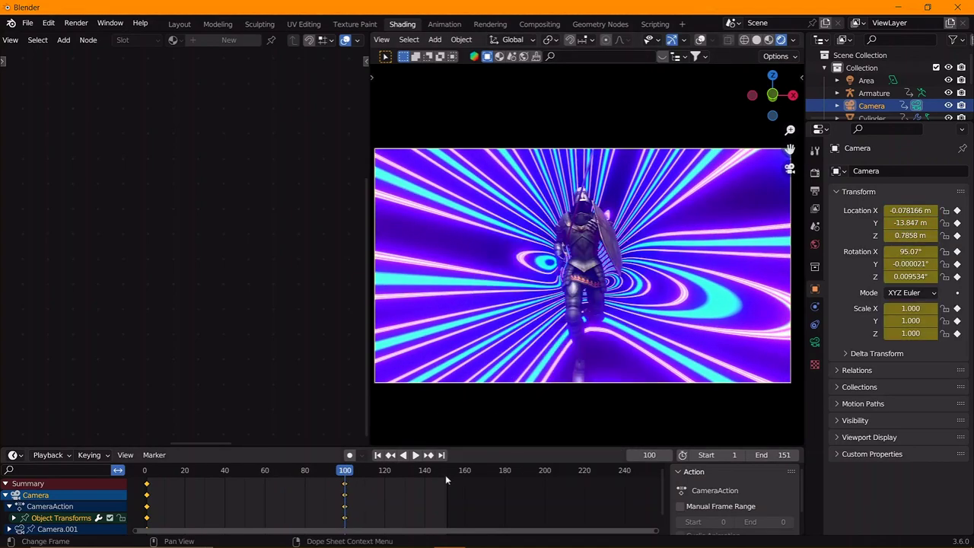
# Step: Fly the camera to a close side view of the knight at frame 151, keyframe it, and replay
pyautogui.hotkey('shift', 'Right')
pyautogui.hotkey('shift', '`')
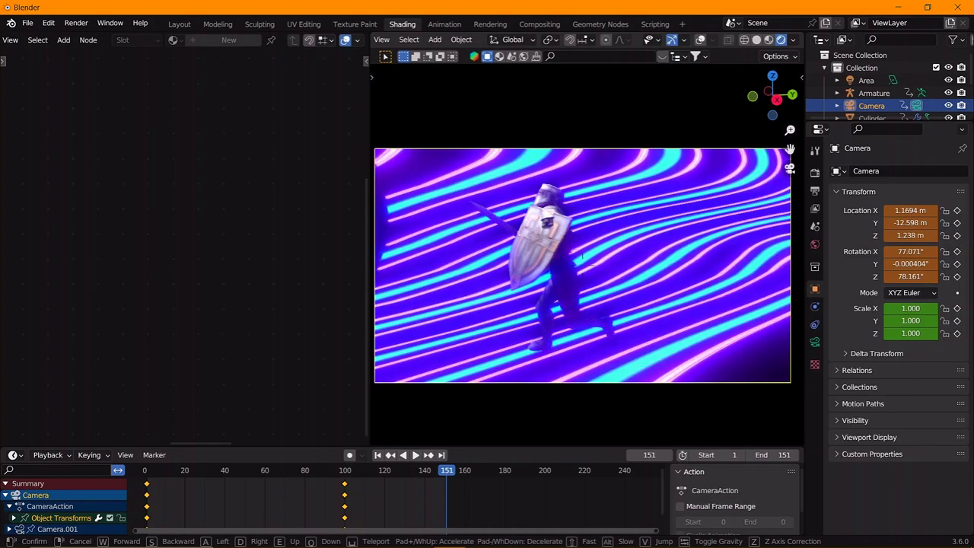
pyautogui.press('Return')
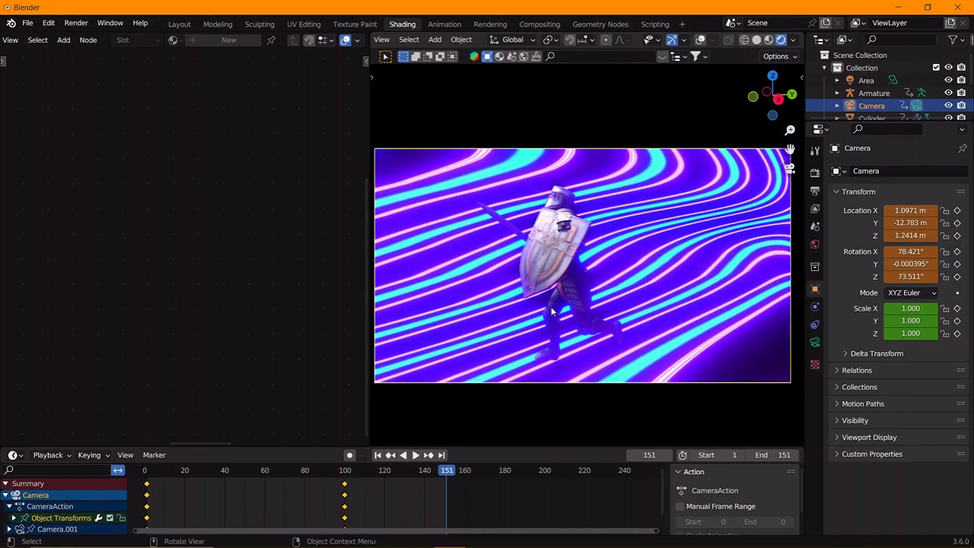
pyautogui.press('i')
pyautogui.click(495, 426)
pyautogui.press('space')
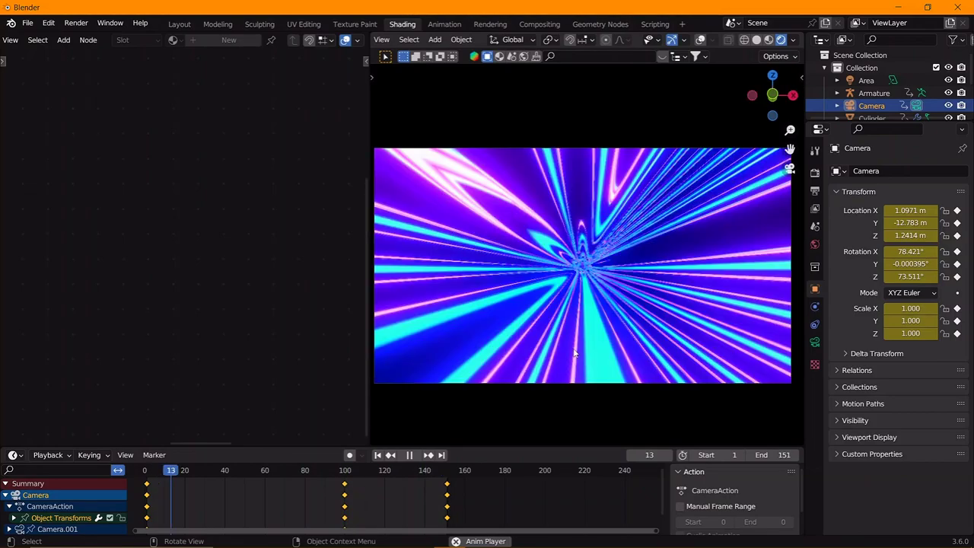
pyautogui.moveTo(345, 472)
pyautogui.mouseDown()
pyautogui.moveTo(457, 476)
pyautogui.moveTo(297, 479)
pyautogui.mouseUp()
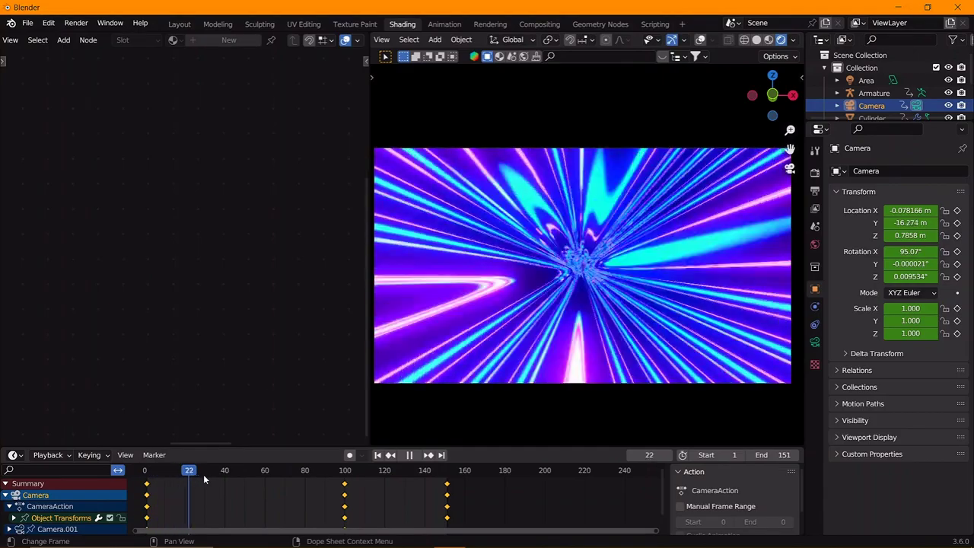
pyautogui.moveTo(317, 485)
pyautogui.mouseDown()
pyautogui.moveTo(459, 483)
pyautogui.moveTo(365, 482)
pyautogui.mouseUp()
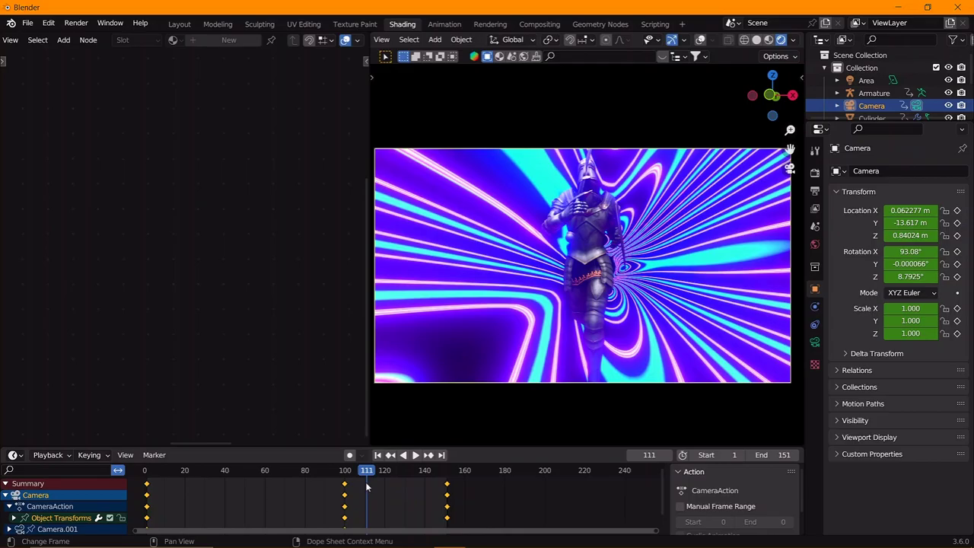
pyautogui.press('space')
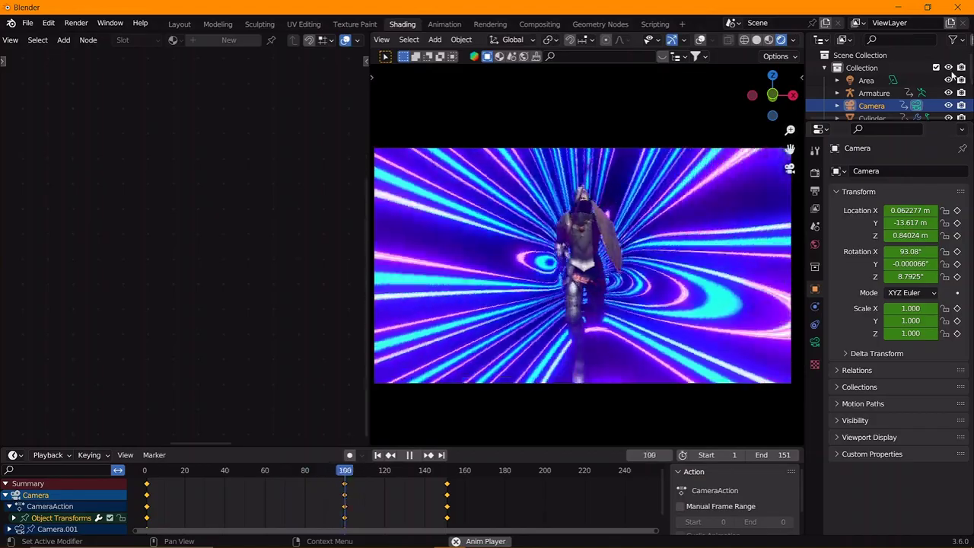
pyautogui.scroll(-4, 953, 73)
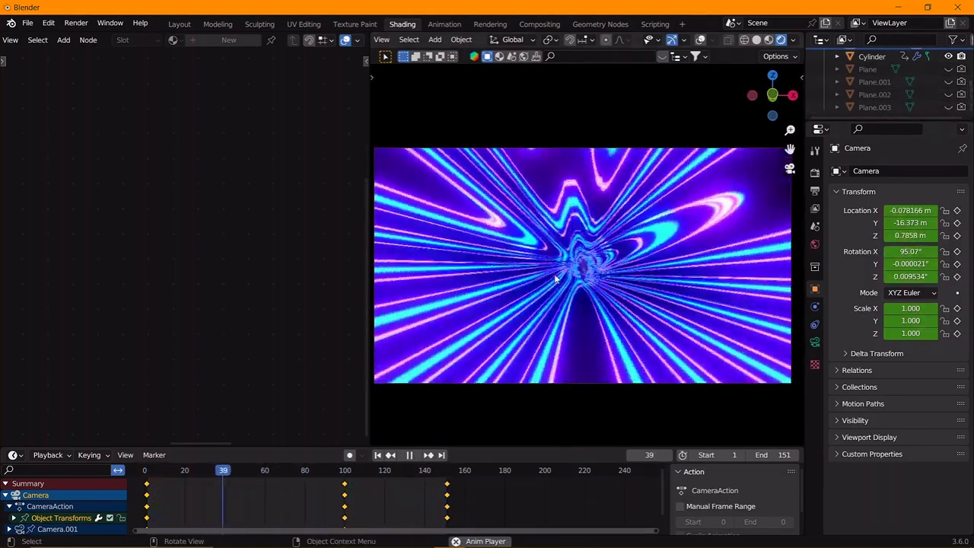
# Step: Maximize the 3D viewport and fit the camera frame to watch the tunnel animation
pyautogui.hotkey('ctrl', 'alt', 'space')
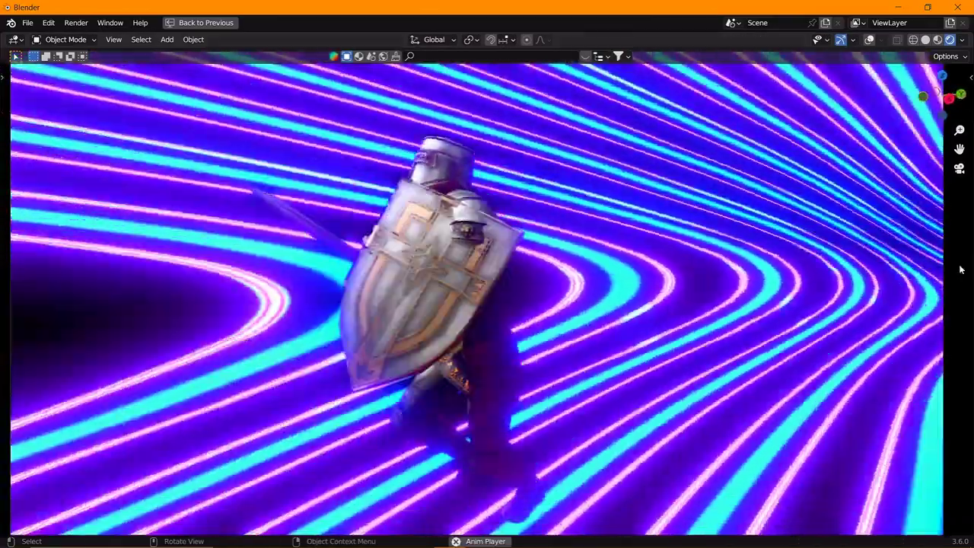
pyautogui.scroll(-3, 933, 265)
pyautogui.keyDown('shift'); pyautogui.moveTo(918, 275); pyautogui.dragTo(912, 268, button='middle'); pyautogui.keyUp('shift')
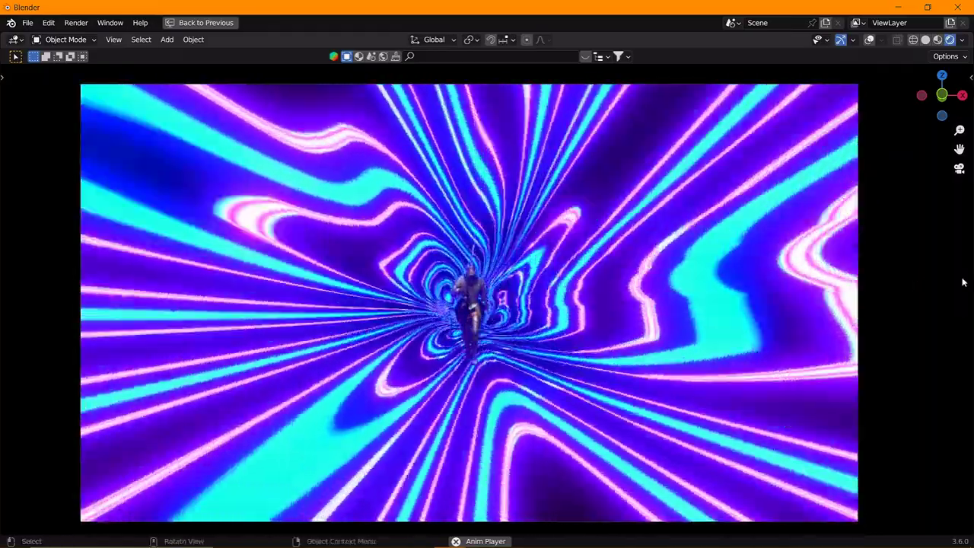